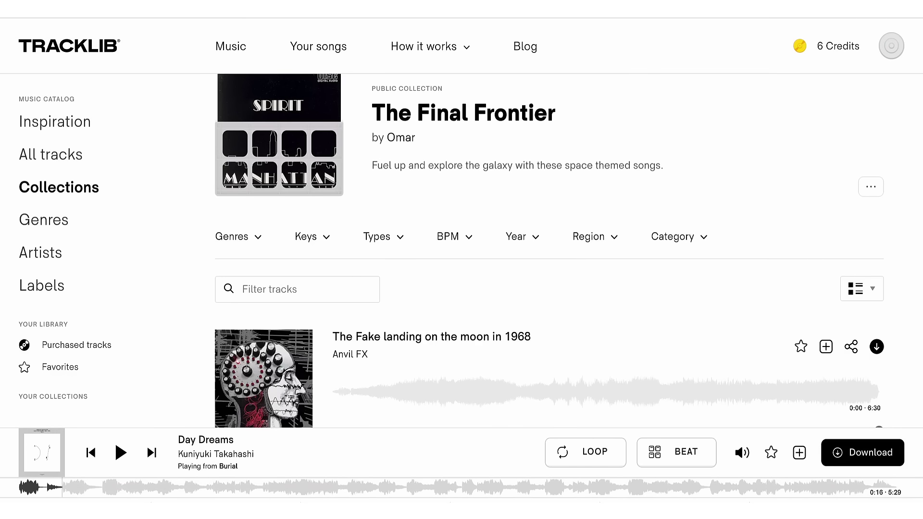
# Step: Scroll the Tracklib collection list down to the Memphis Rain - Master track
pyautogui.scroll(-3, 569, 250)
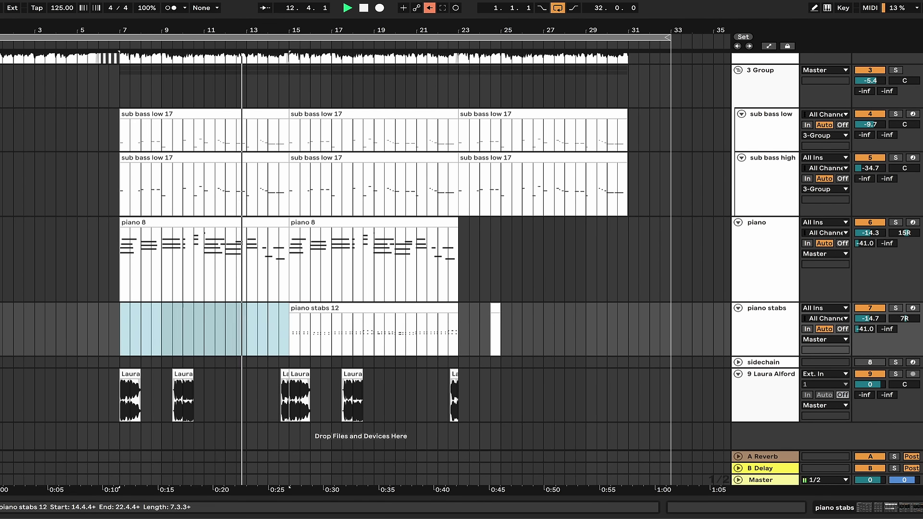
# Step: Duplicate the piano stabs 12 clip so a copy follows it at bars 22–30
pyautogui.press('Right')
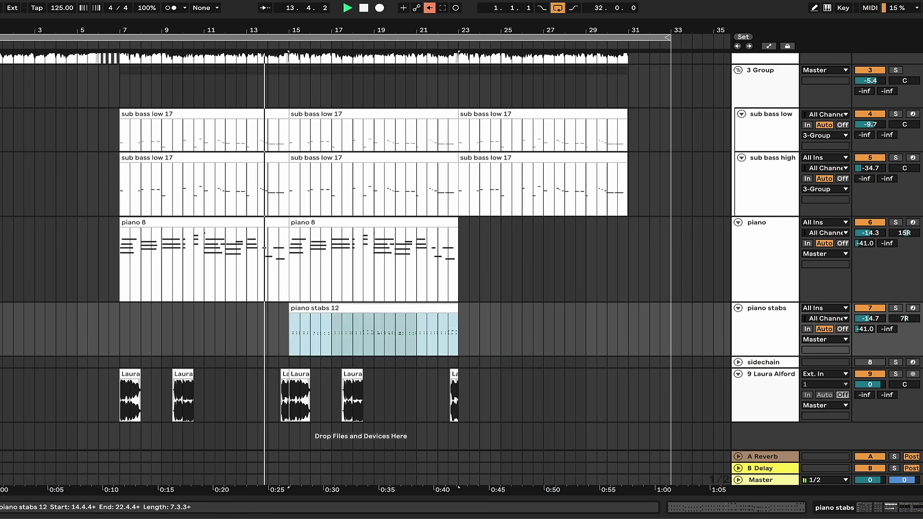
pyautogui.hotkey('ctrl', 'd')
pyautogui.press('Delete')
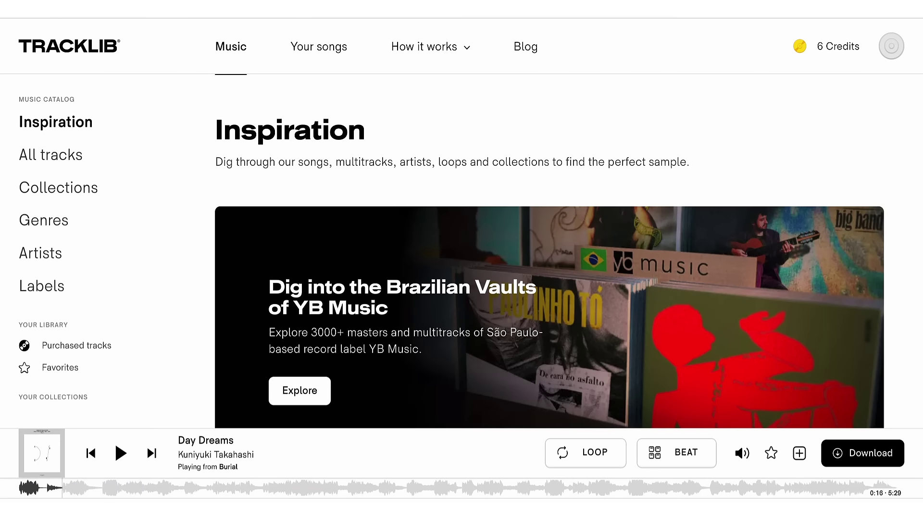
# Step: Browse Tracklib's All tracks, Collections and Genres pages
pyautogui.scroll(-1, 95, 240)
pyautogui.scroll(-5, 550, 250)
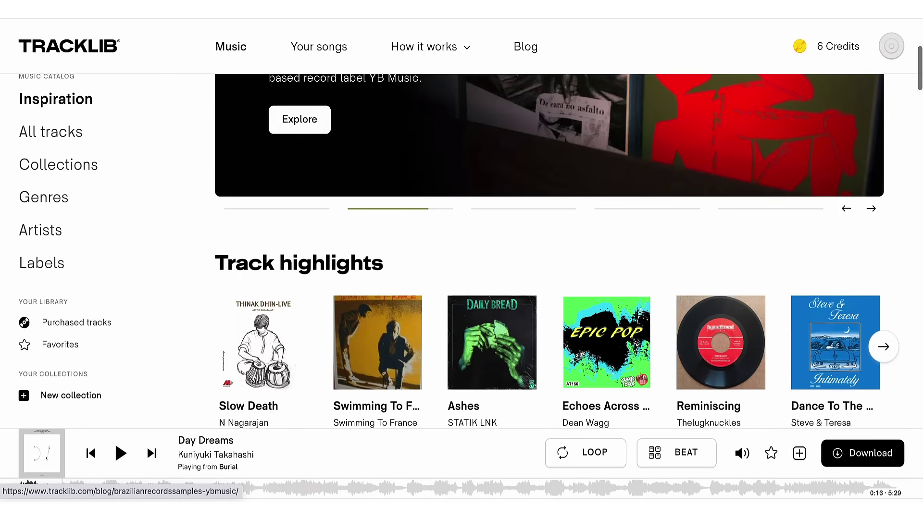
pyautogui.click(51, 132)
pyautogui.click(58, 164)
pyautogui.click(43, 198)
# Step: Visit Tracklib's Artists and Labels pages, then scroll down through the tracklib search results
pyautogui.click(40, 230)
pyautogui.click(41, 263)
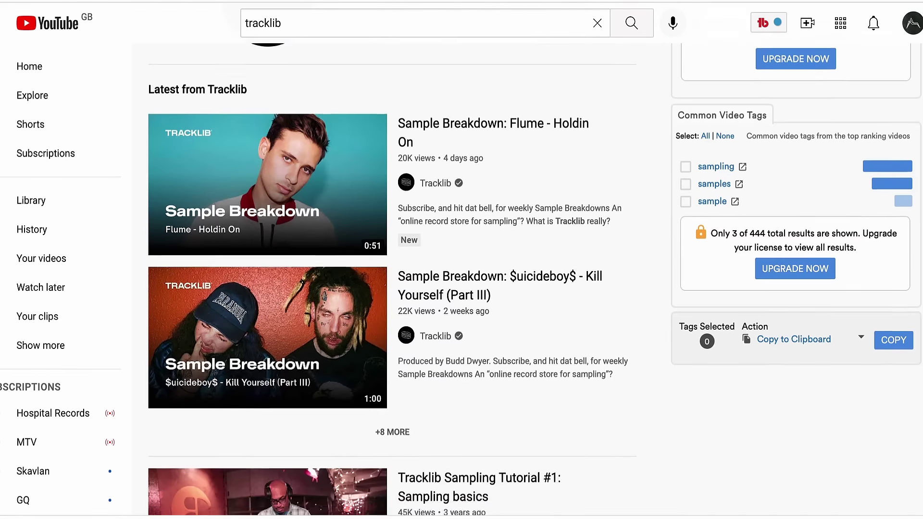
pyautogui.scroll(-6, 392, 279)
pyautogui.scroll(-10, 392, 279)
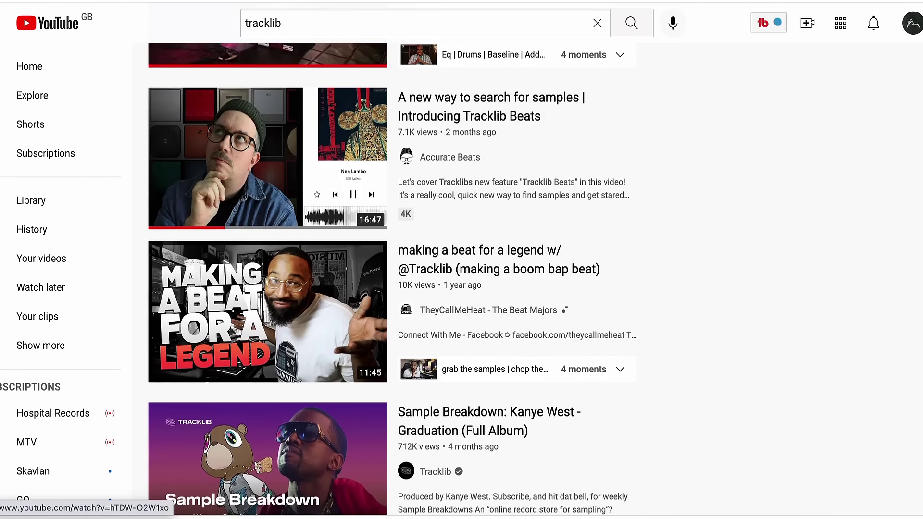
pyautogui.scroll(-2, 393, 279)
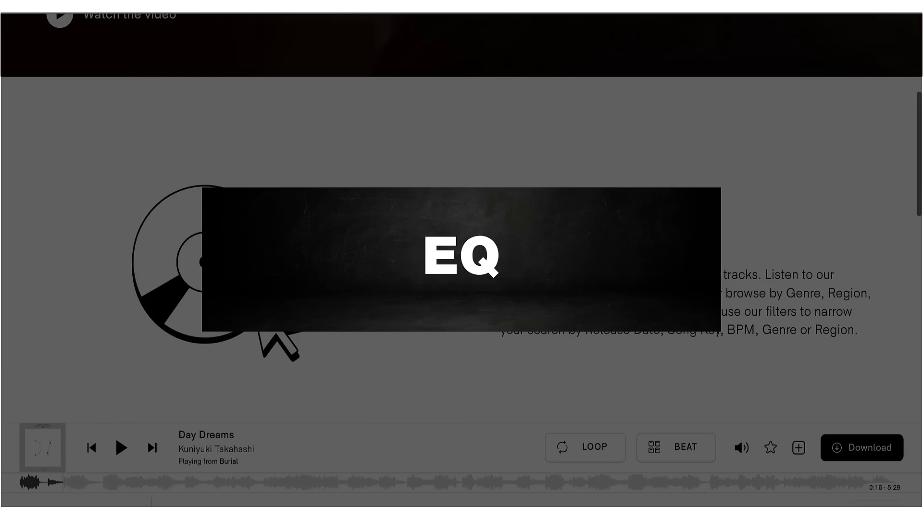
# Step: Scroll the Licensing page down to the $1500, $500 and $50 license categories
pyautogui.scroll(-5, 462, 240)
pyautogui.scroll(2, 462, 240)
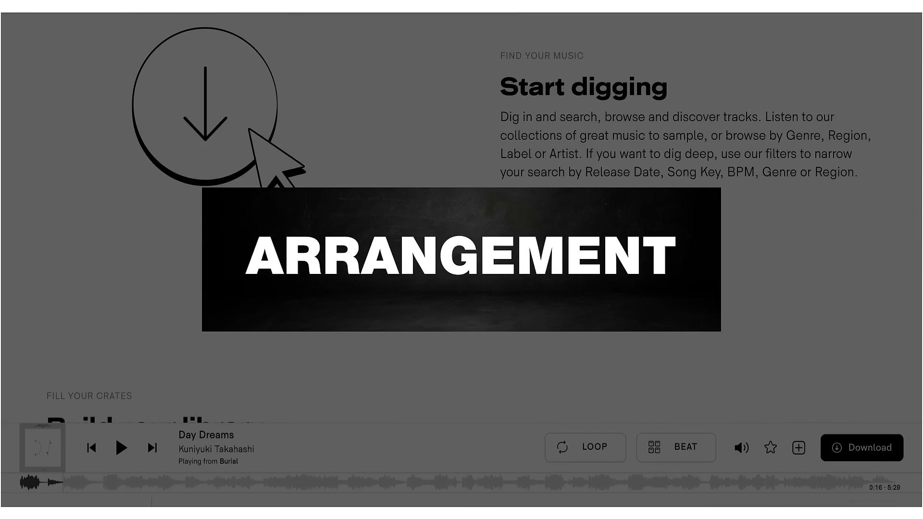
pyautogui.scroll(-3, 461, 216)
pyautogui.scroll(3, 462, 217)
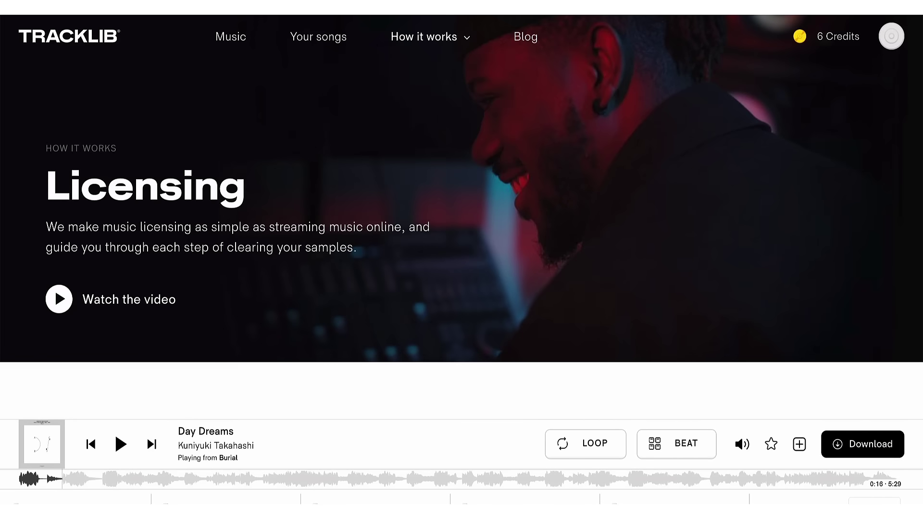
pyautogui.scroll(-3, 461, 187)
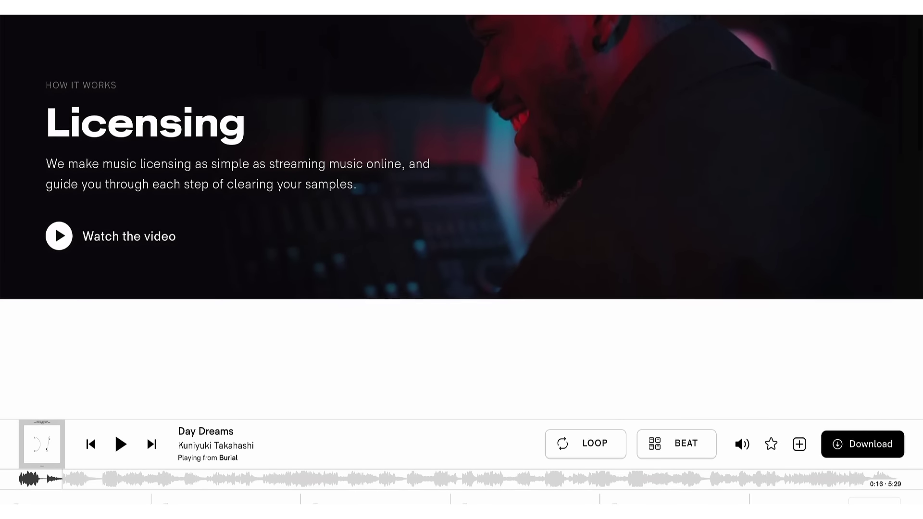
pyautogui.scroll(-5, 462, 216)
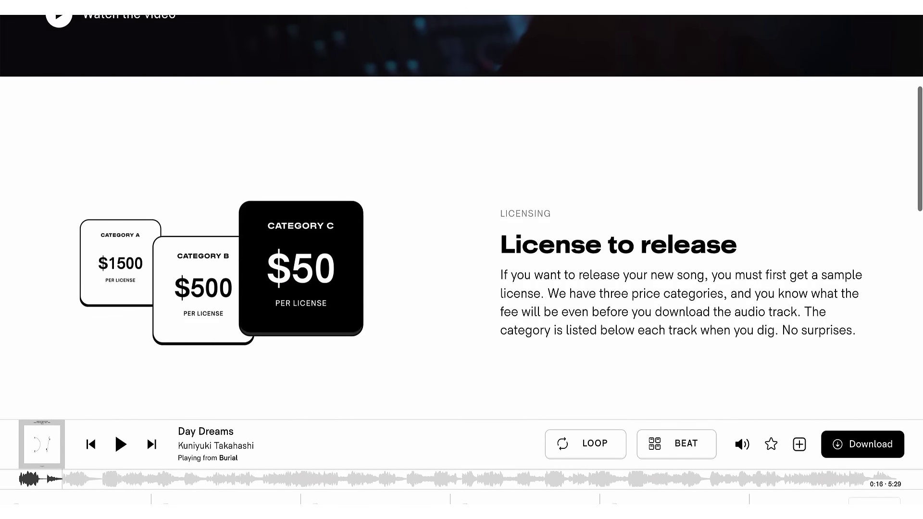
pyautogui.scroll(-2, 461, 216)
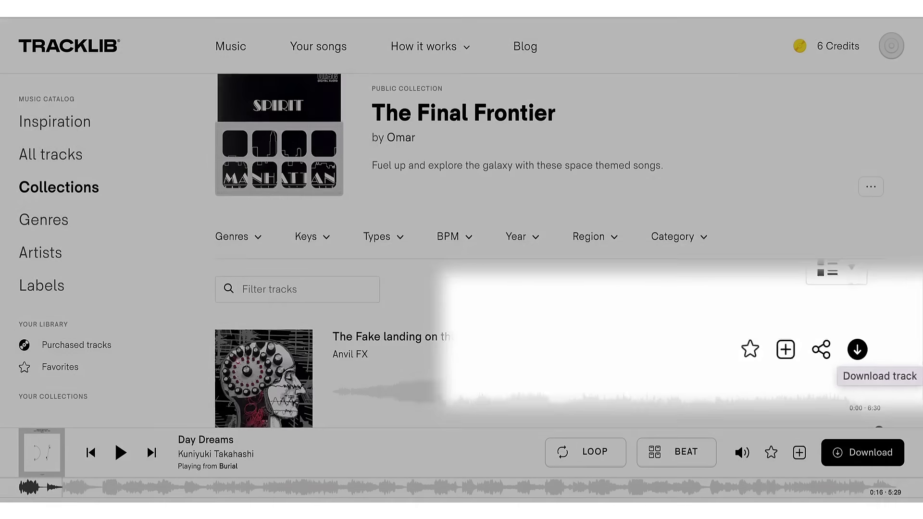
# Step: Start registering a new song and scroll to Lutherin's multitrack stems
pyautogui.scroll(-5, 567, 289)
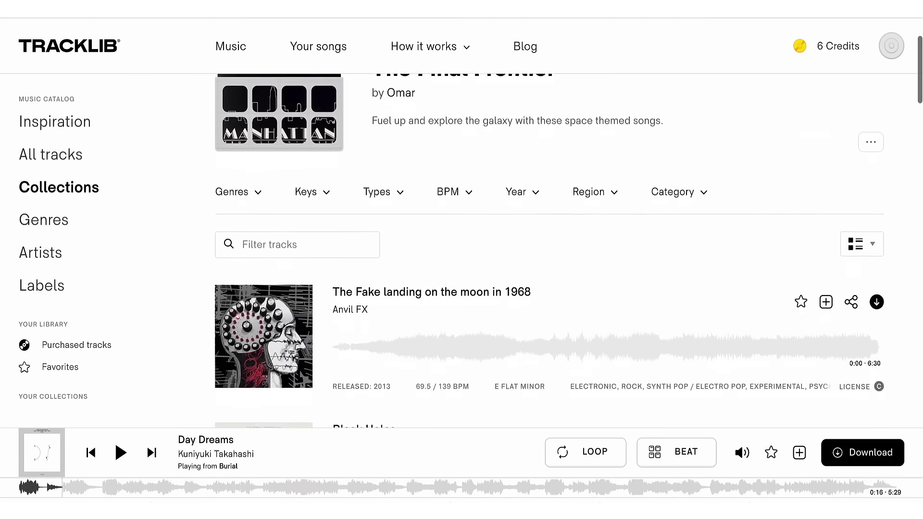
pyautogui.click(197, 265)
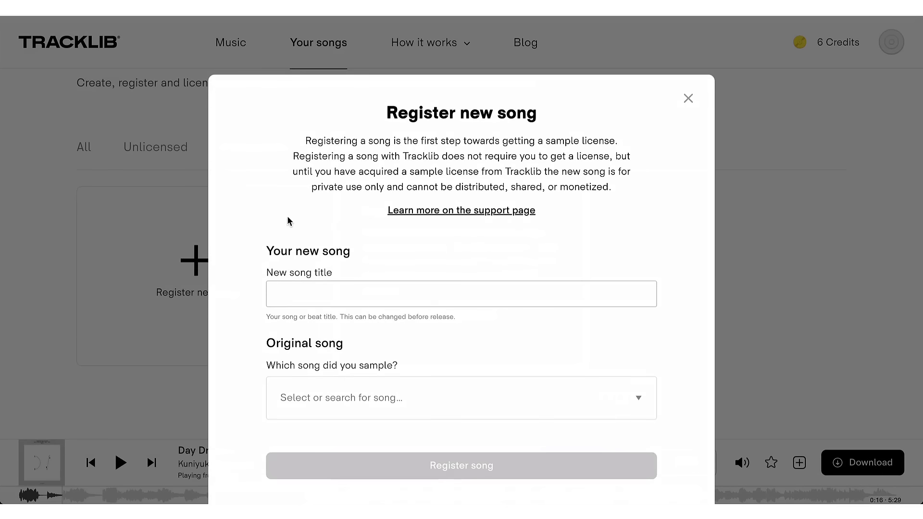
pyautogui.scroll(-2, 293, 205)
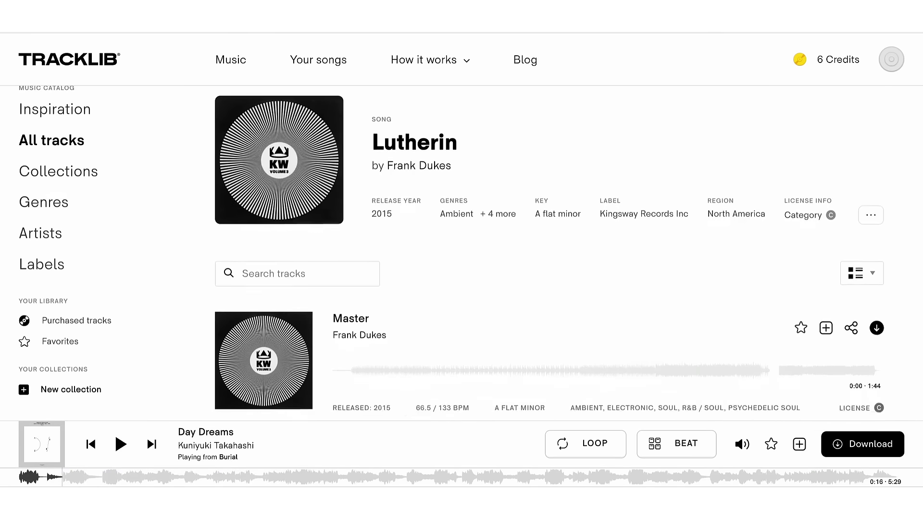
# Step: Scroll All tracks and search for 'BURMAN GENIUS', correcting the misspelling
pyautogui.scroll(-7, 263, 239)
pyautogui.scroll(-2, 375, 215)
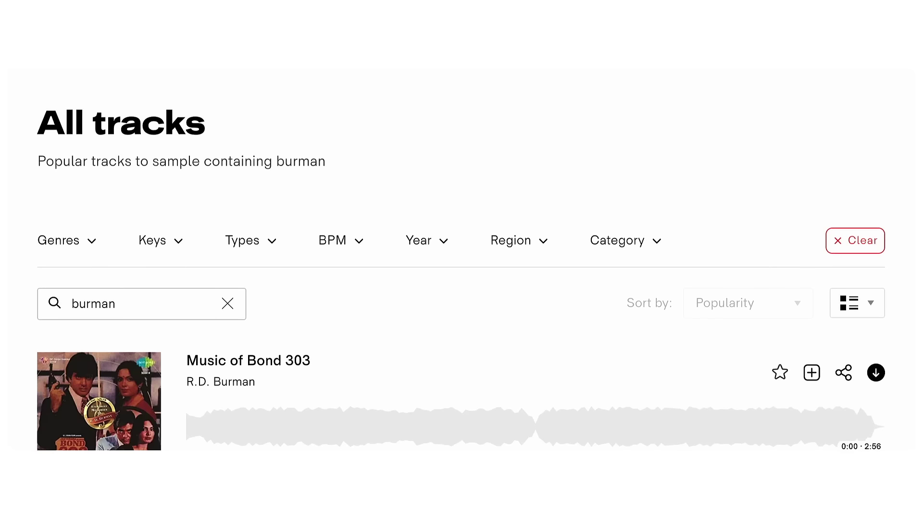
pyautogui.scroll(-5, 18, 127)
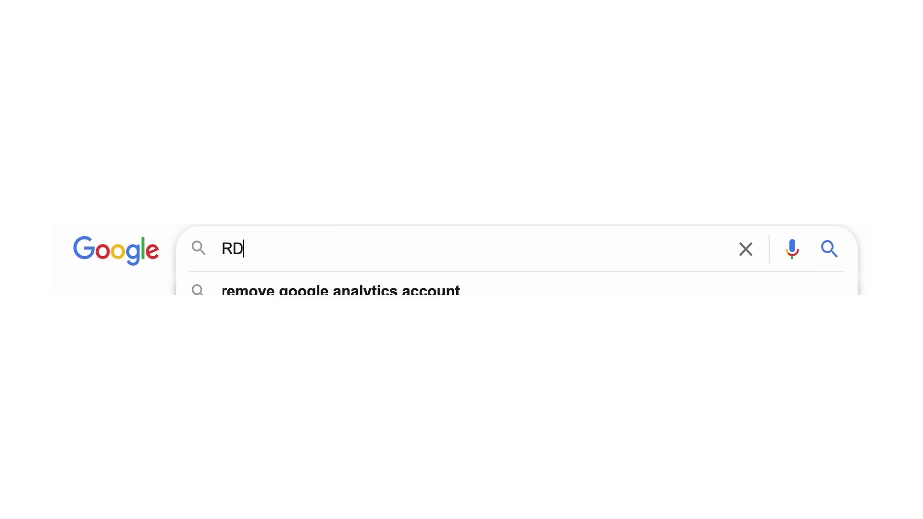
pyautogui.write('BURNMA')
pyautogui.press('BackSpace')
pyautogui.press('BackSpace')
pyautogui.press('BackSpace')
pyautogui.write('MAN GENIUS')
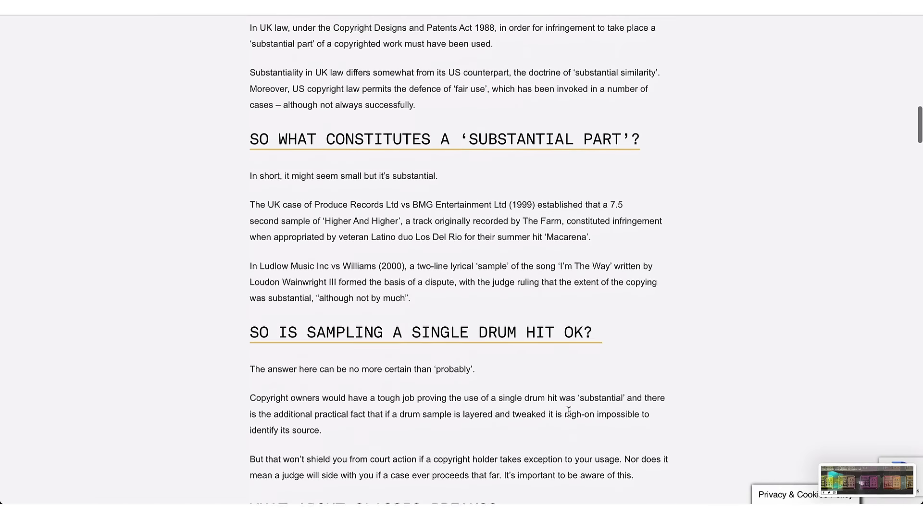
# Step: Scroll the article down to the 'What happens if I'm caught out?' section
pyautogui.scroll(-7, 568, 414)
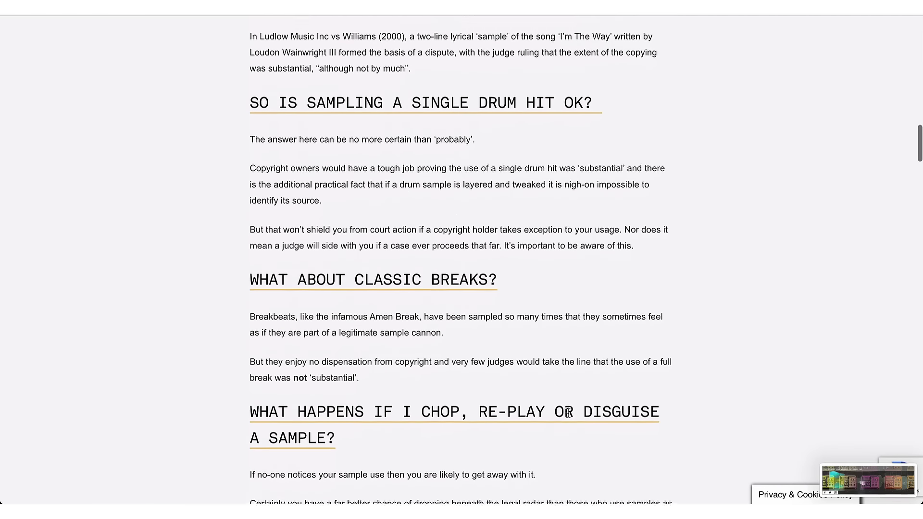
pyautogui.scroll(-6, 568, 414)
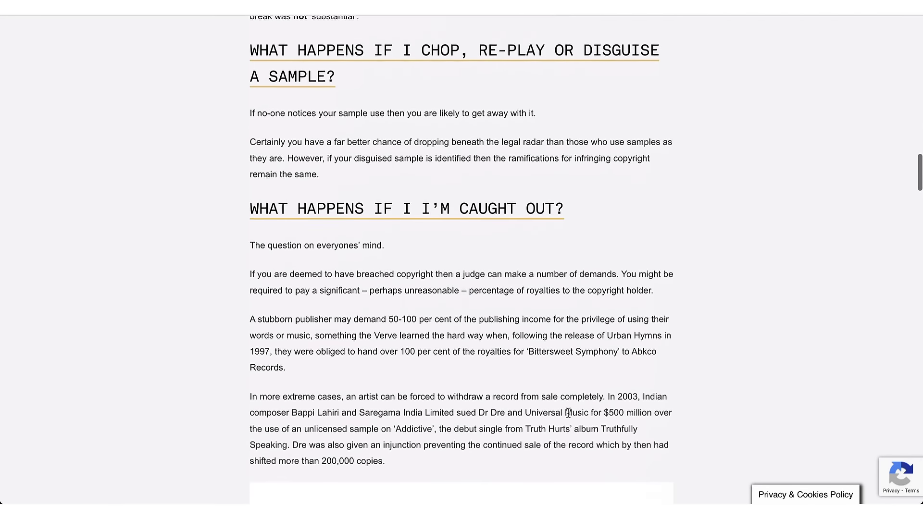
pyautogui.scroll(-3, 569, 417)
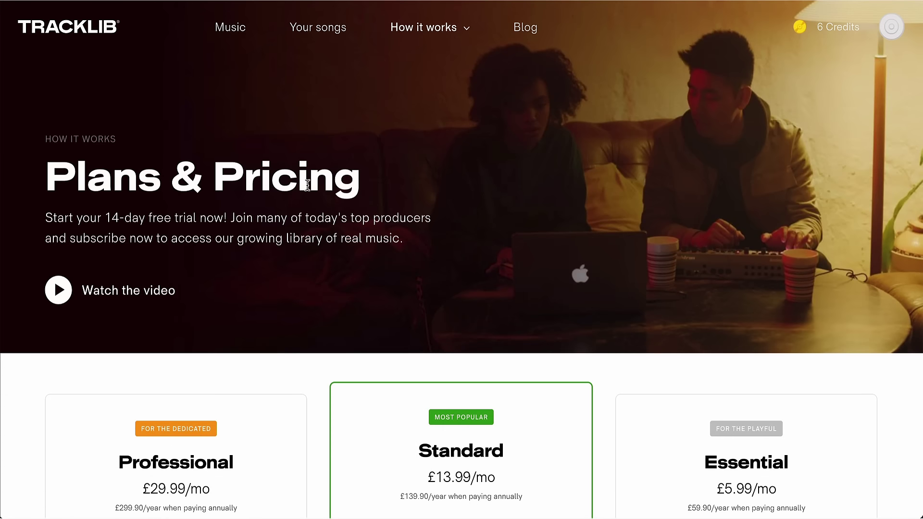
# Step: Scroll down to the Professional, Standard and Essential pricing cards (£29.99, £13.99, £5.99)
pyautogui.scroll(-5, 375, 188)
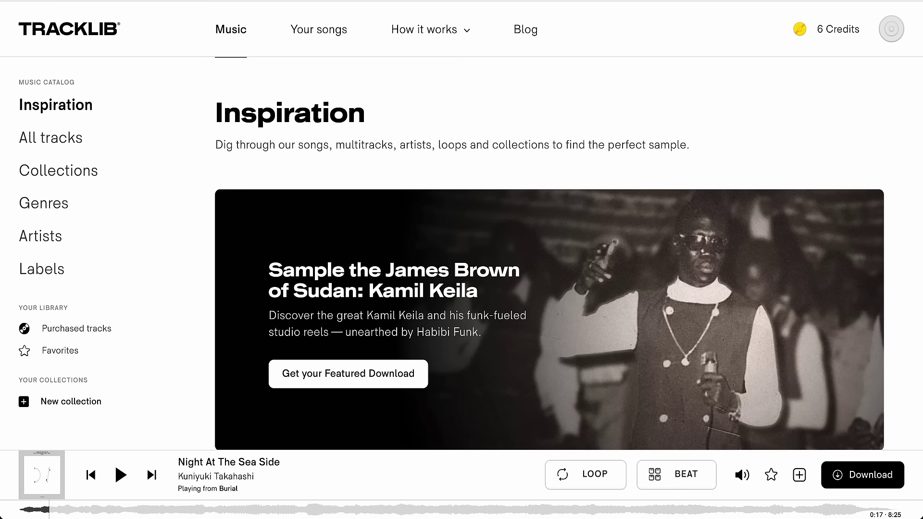
# Step: Scroll past Themed collections, Most popular and Newly added to the Inspired collections
pyautogui.scroll(-1, 569, 250)
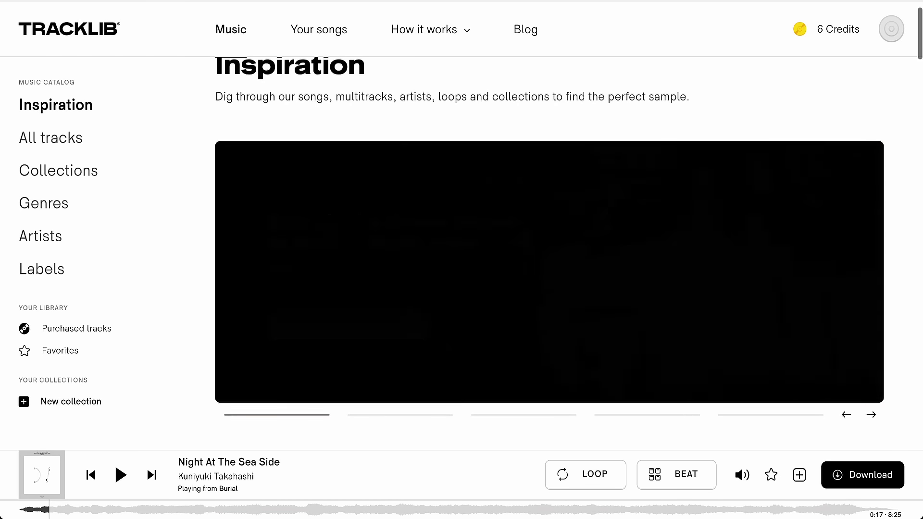
pyautogui.scroll(-8, 270, 184)
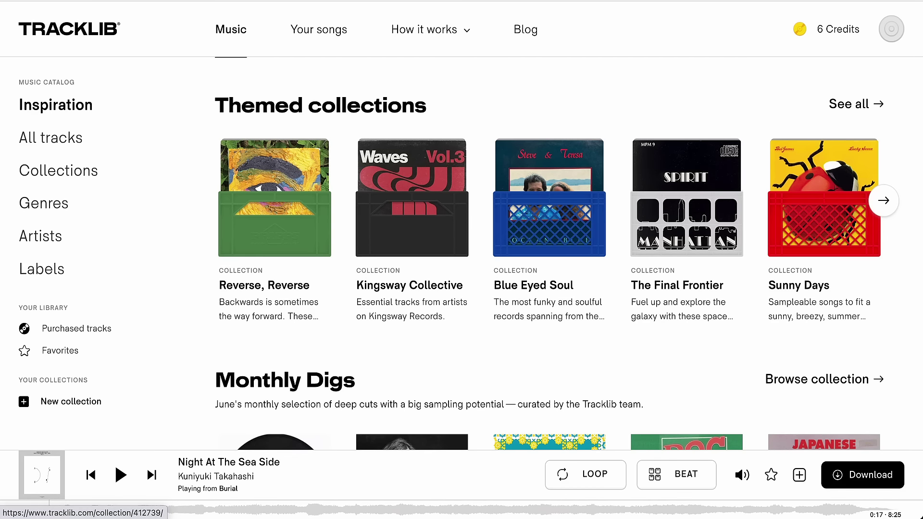
pyautogui.scroll(-10, 412, 216)
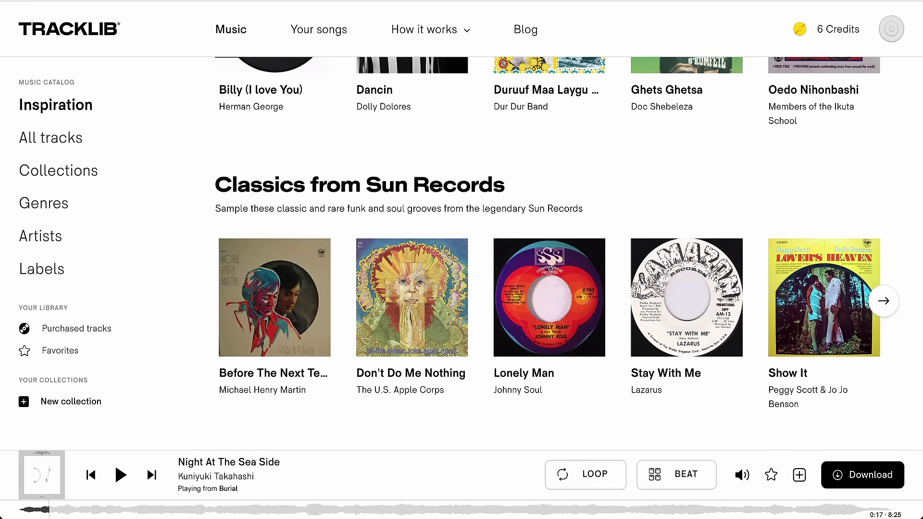
pyautogui.scroll(-7, 569, 254)
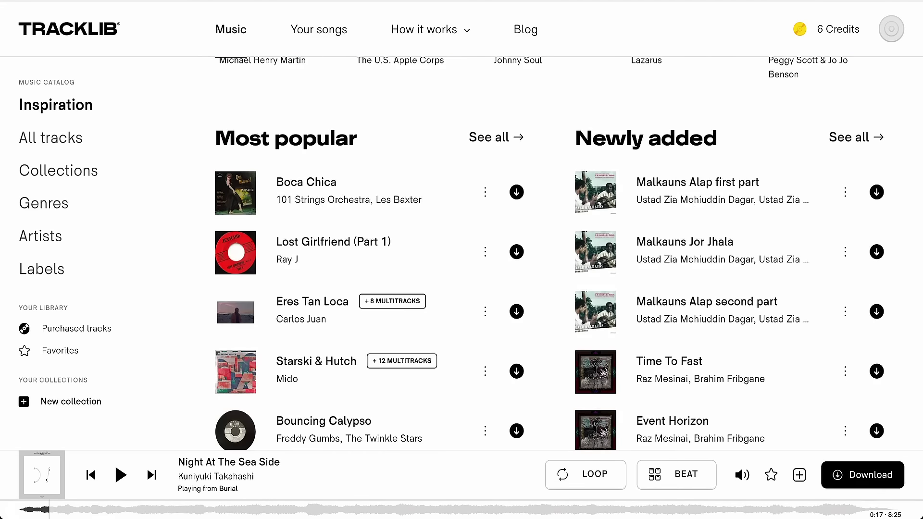
pyautogui.scroll(-1, 235, 193)
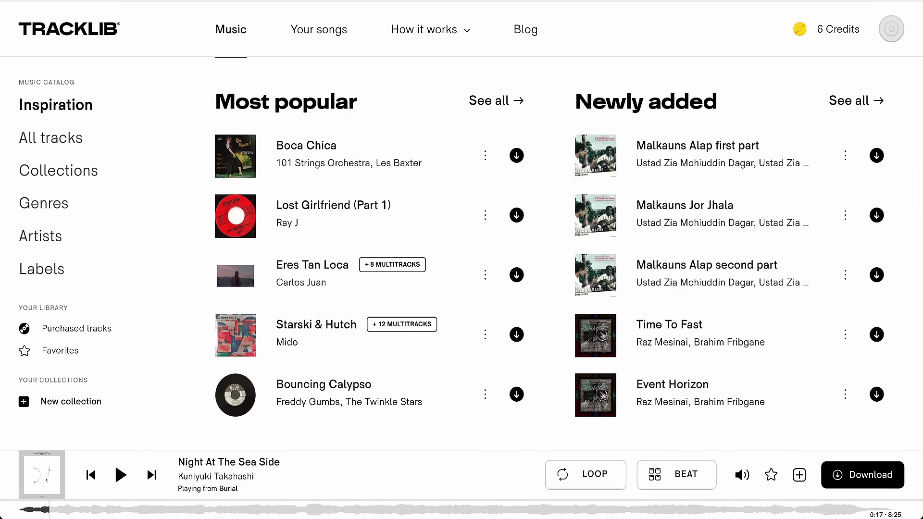
pyautogui.scroll(-7, 372, 261)
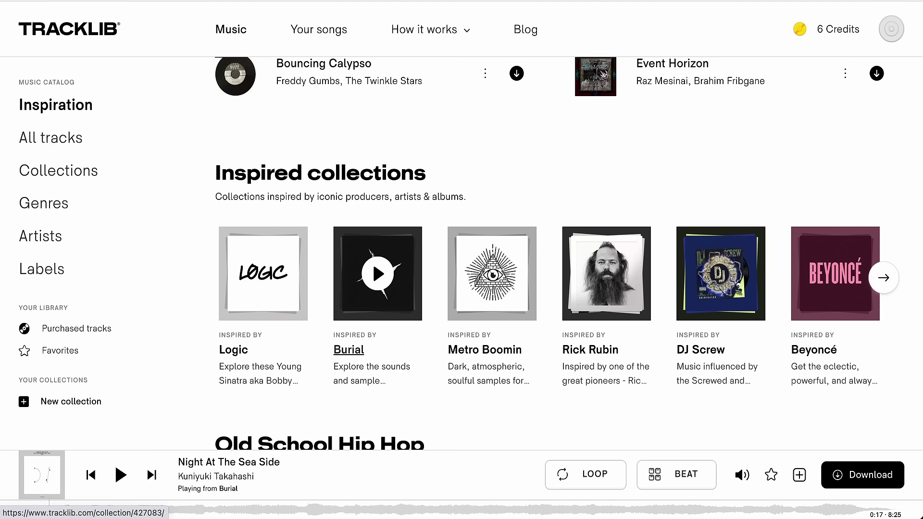
# Step: Open the Burial-inspired collection and preview the track Errol
pyautogui.click(373, 261)
pyautogui.scroll(-3, 372, 261)
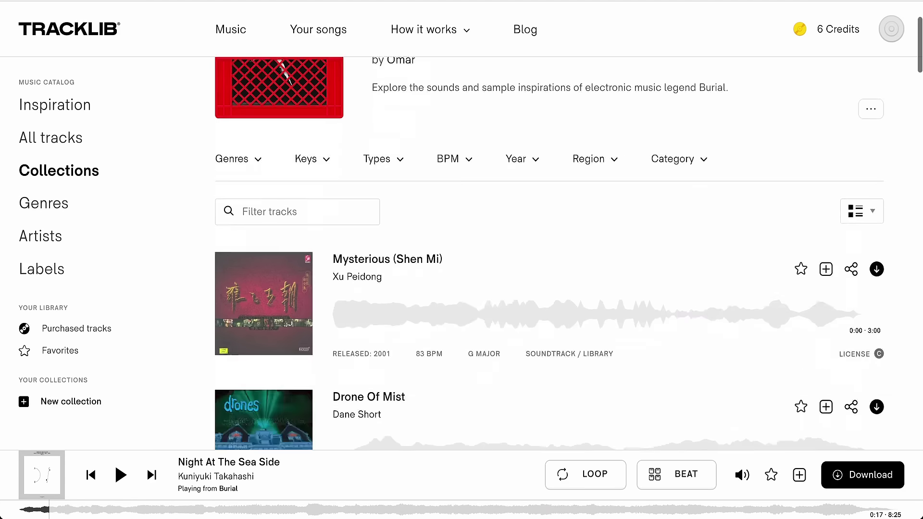
pyautogui.scroll(-6, 264, 336)
pyautogui.click(263, 289)
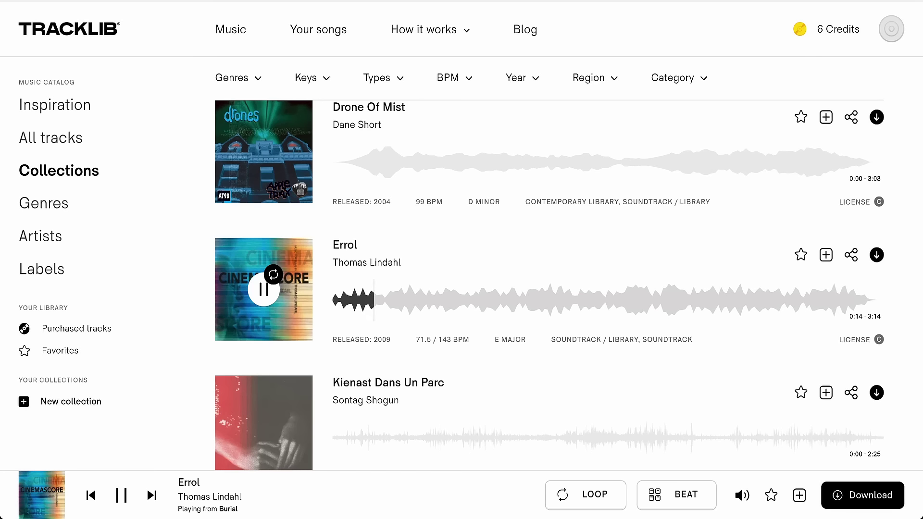
pyautogui.click(263, 289)
# Step: Preview Hold On To Your Good Thang, then play Night At The Sea Side
pyautogui.scroll(-6, 258, 243)
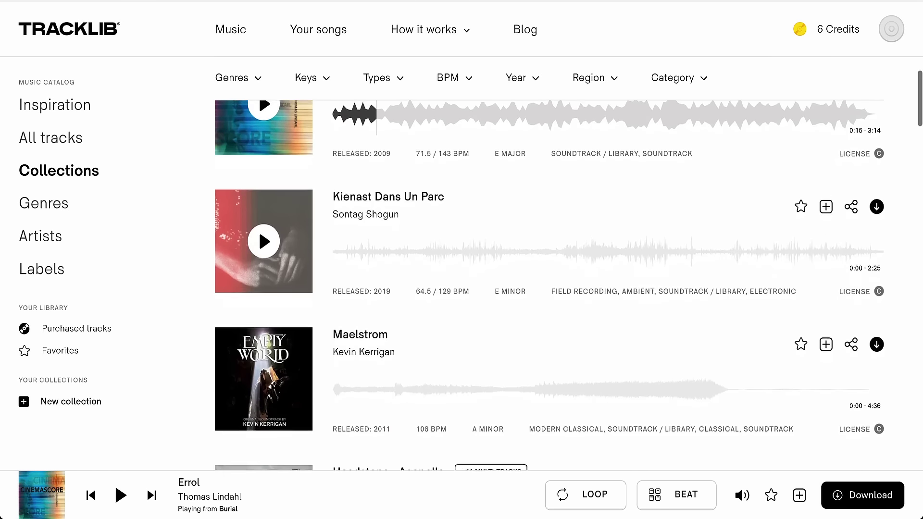
pyautogui.scroll(-7, 258, 243)
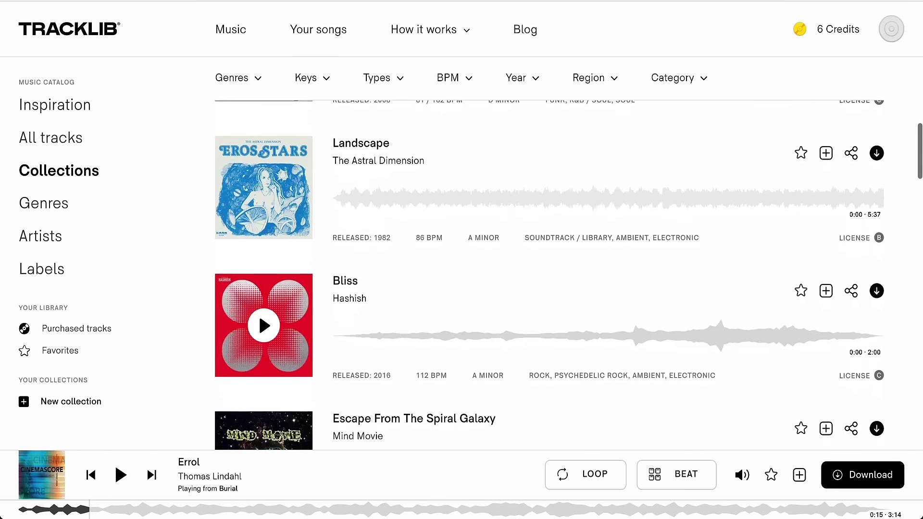
pyautogui.scroll(-5, 259, 276)
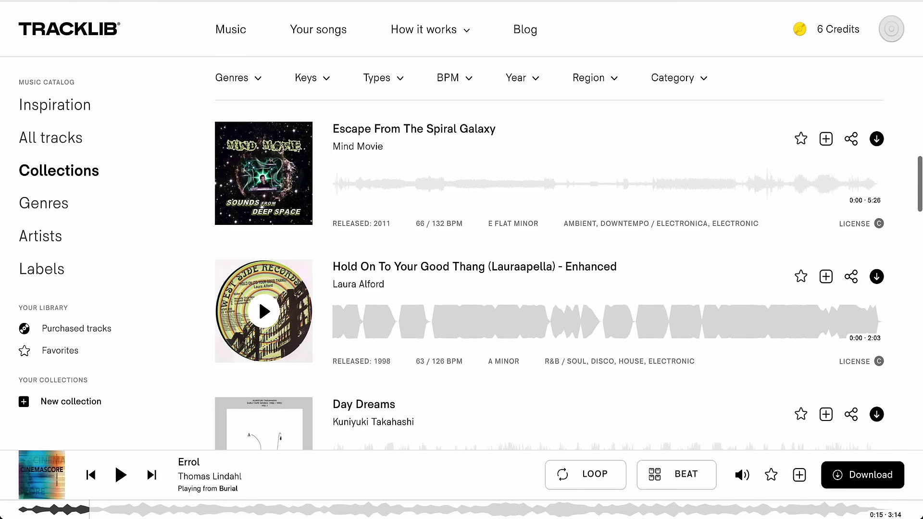
pyautogui.click(258, 299)
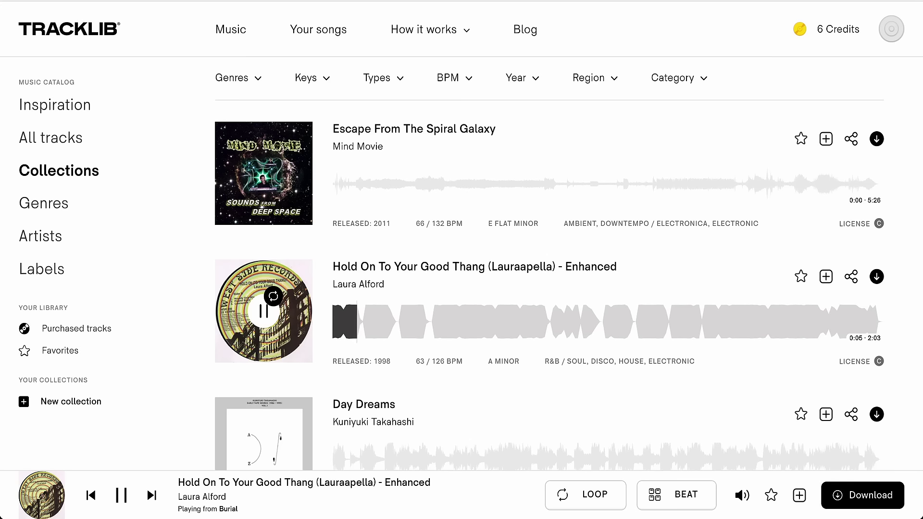
pyautogui.click(259, 299)
pyautogui.scroll(-10, 258, 299)
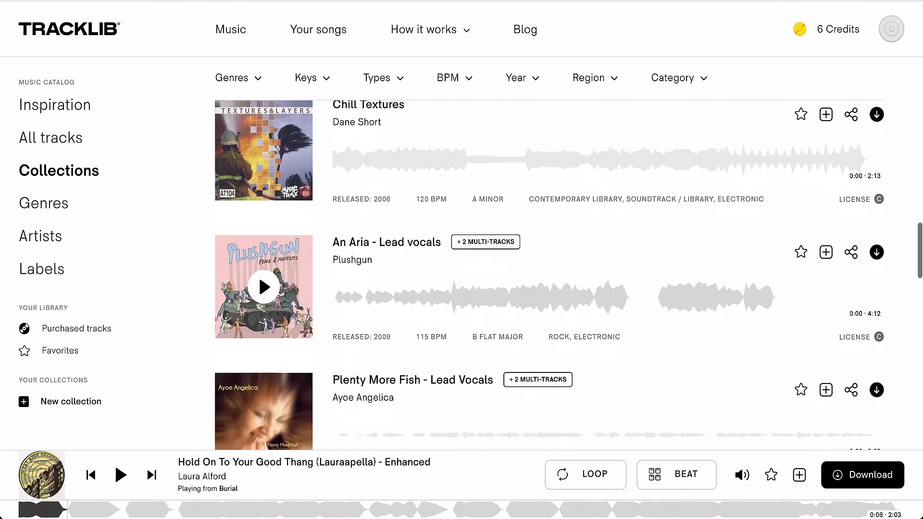
pyautogui.scroll(-7, 258, 289)
pyautogui.click(265, 301)
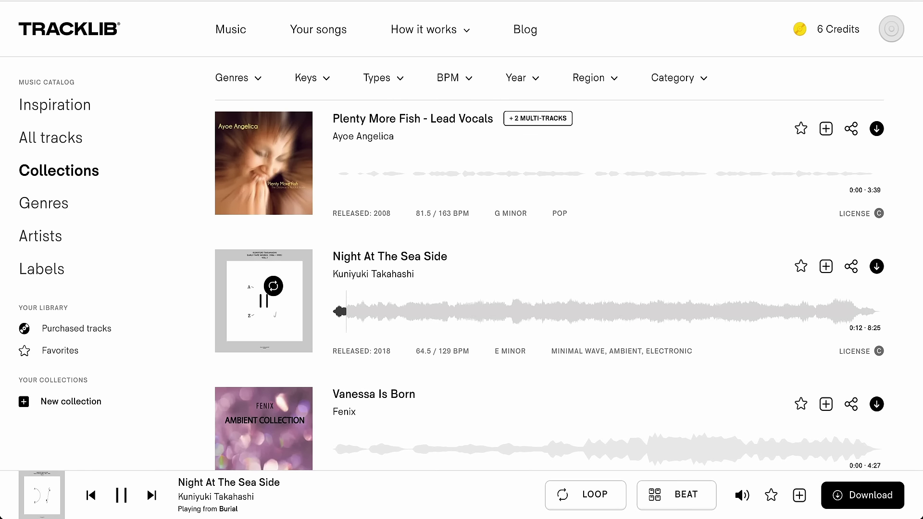
# Step: Pause and favorite Night At The Sea Side, then review the Favorites and Purchased tracks lists
pyautogui.press('space')
pyautogui.click(801, 266)
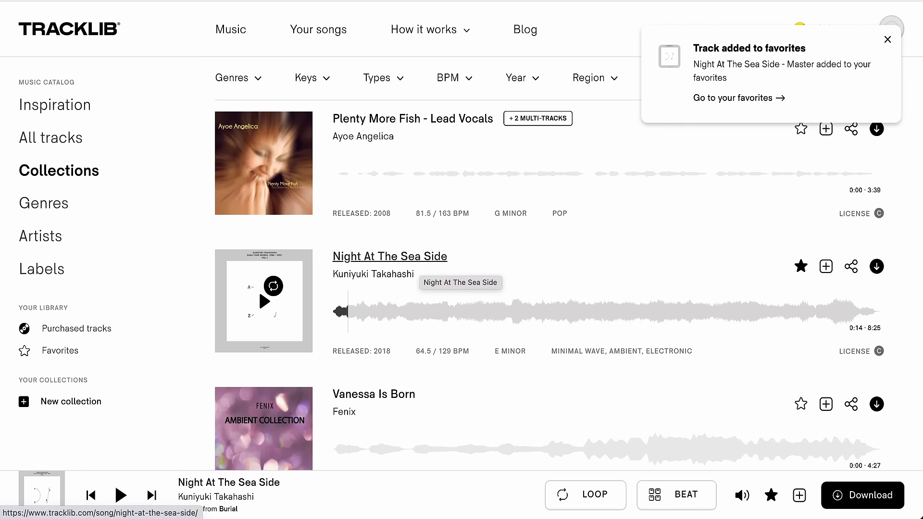
pyautogui.click(733, 97)
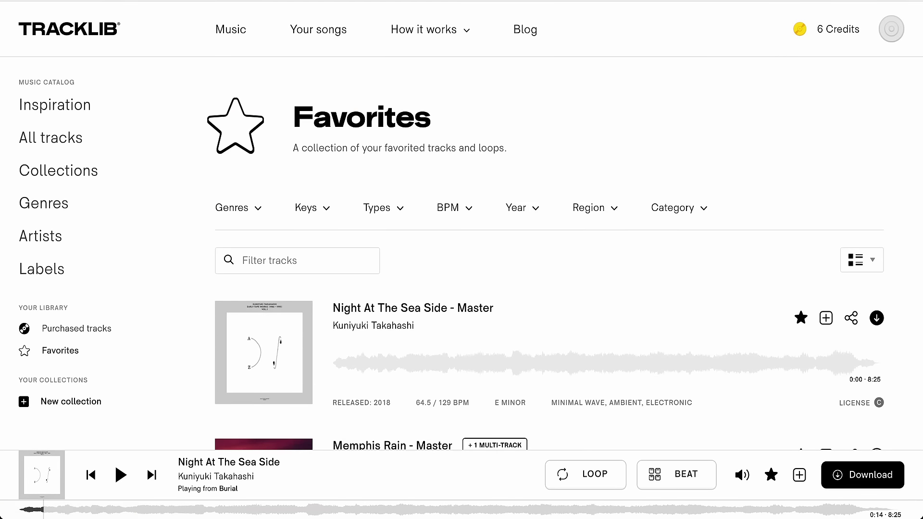
pyautogui.scroll(-2, 563, 288)
pyautogui.scroll(1, 548, 289)
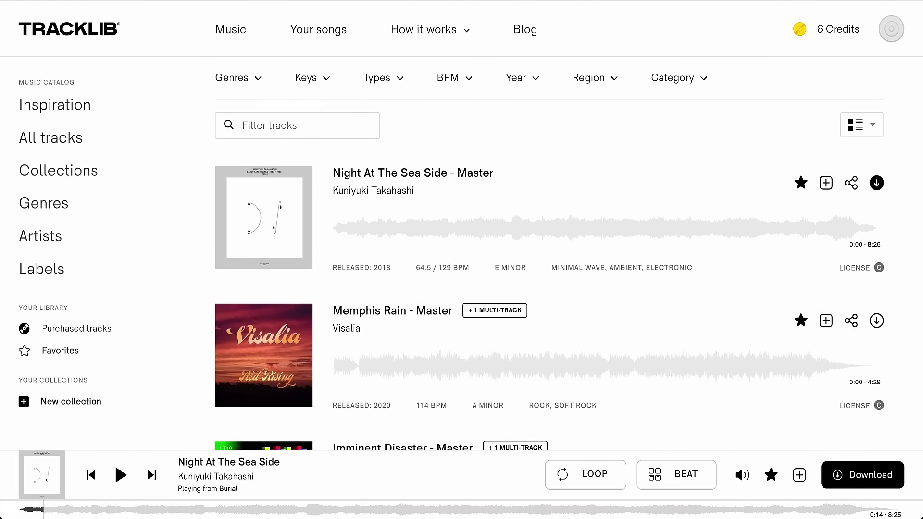
pyautogui.click(77, 329)
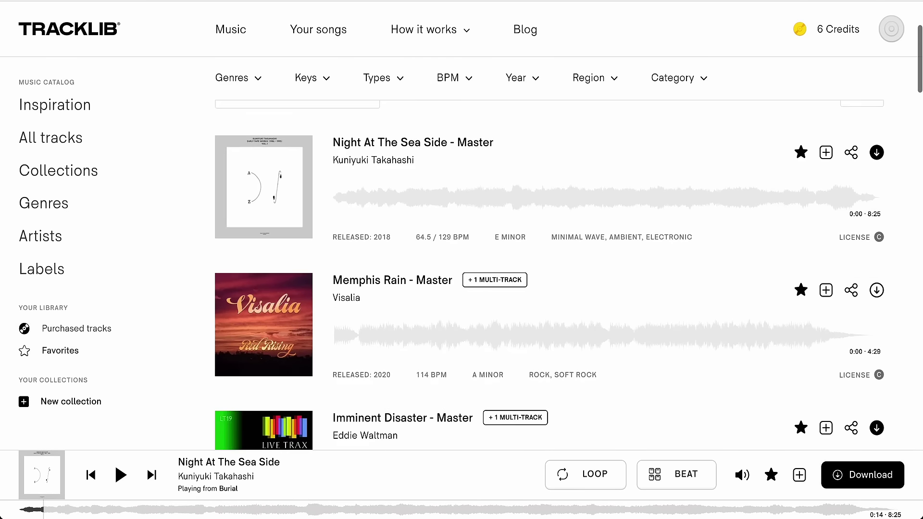
pyautogui.scroll(-3, 264, 288)
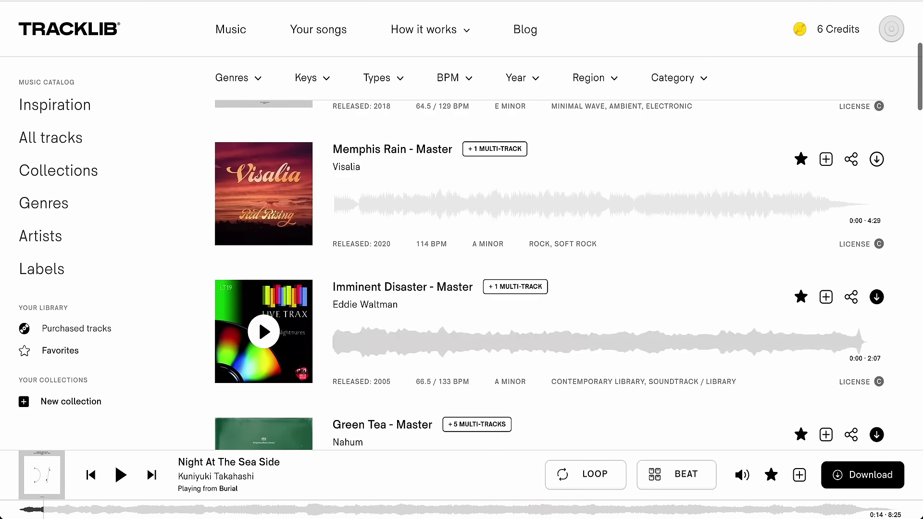
# Step: Start a new collection named 'Attack+-', discard it, and open the Genres overview
pyautogui.click(71, 401)
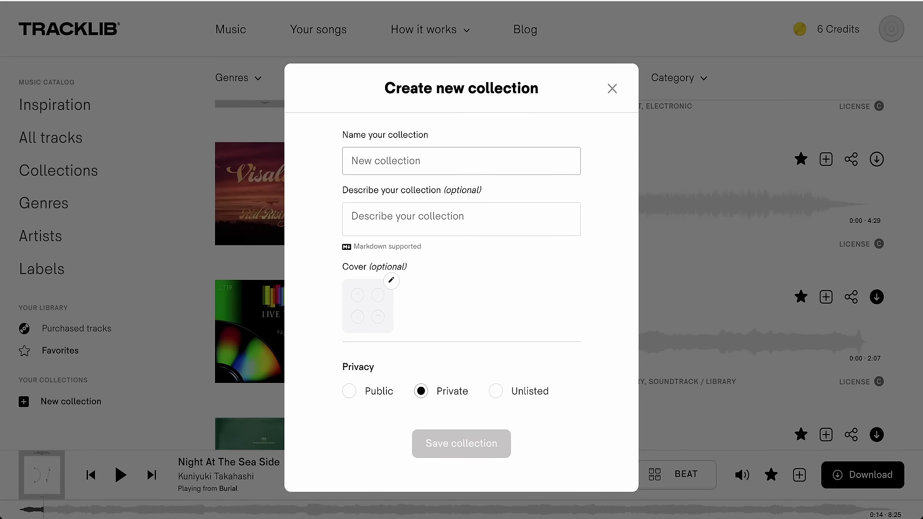
pyautogui.write('Attack')
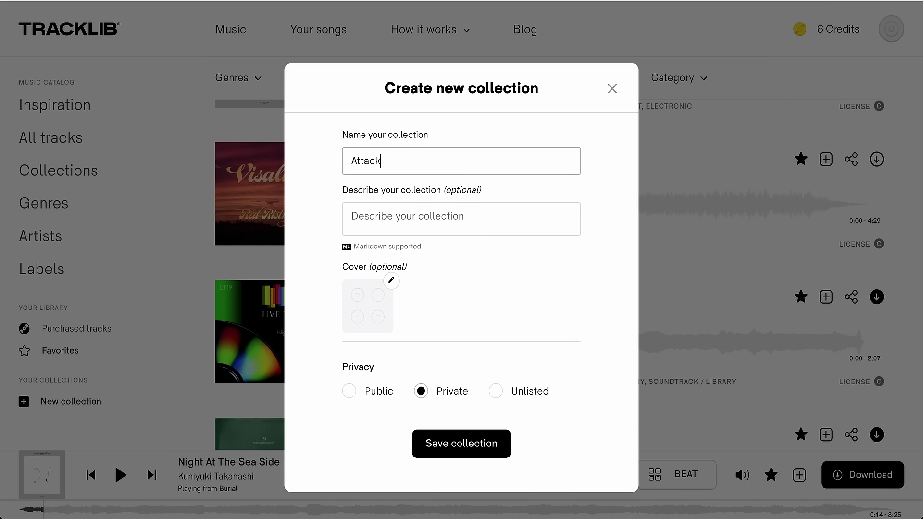
pyautogui.write('+-')
pyautogui.click(612, 88)
pyautogui.click(43, 203)
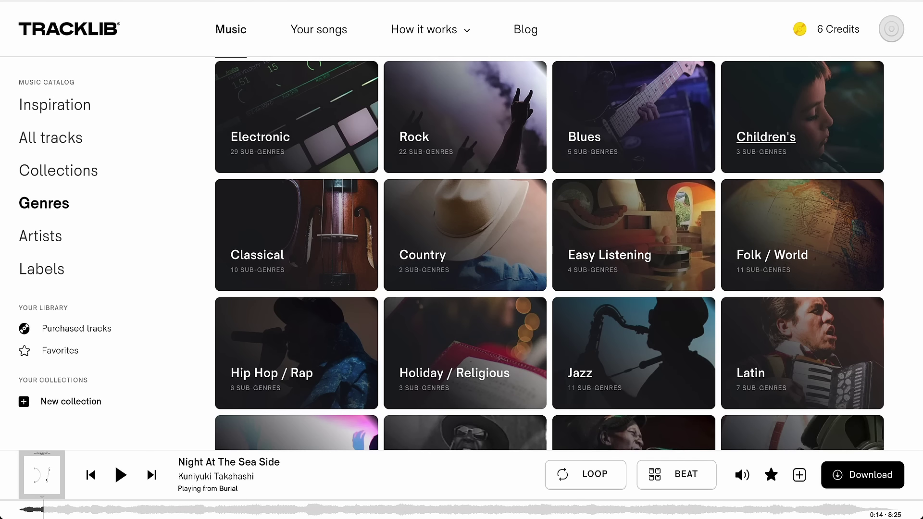
# Step: Preview and pause Adagio siciliano in the Classical genre, then go back
pyautogui.click(257, 255)
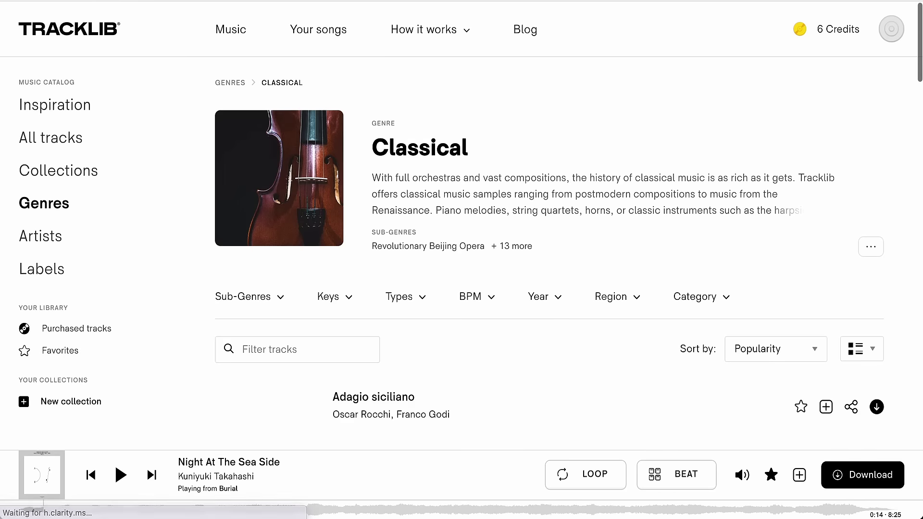
pyautogui.scroll(-4, 550, 255)
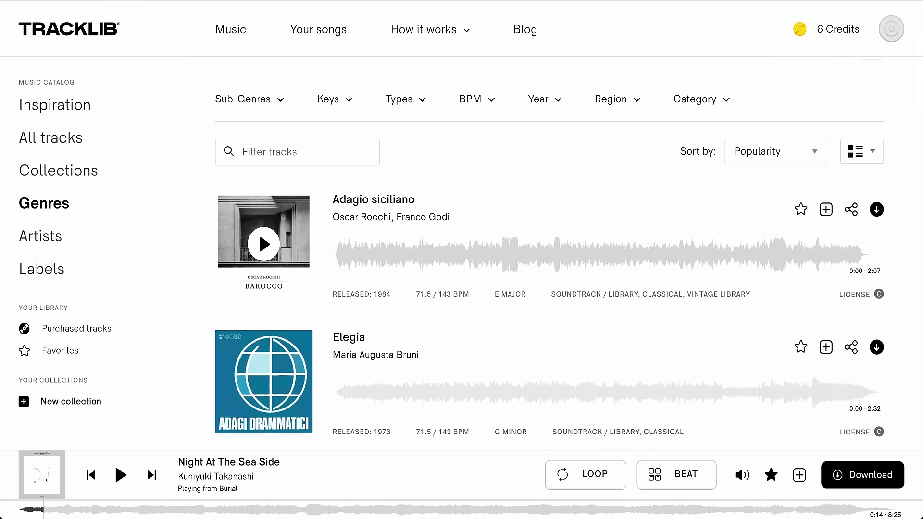
pyautogui.click(263, 245)
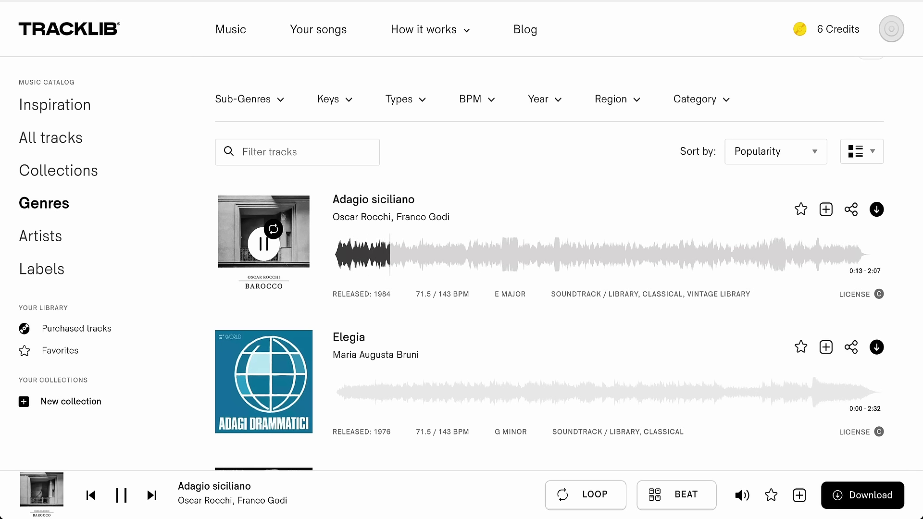
pyautogui.press('space')
pyautogui.hscroll(-5, 461, 260)
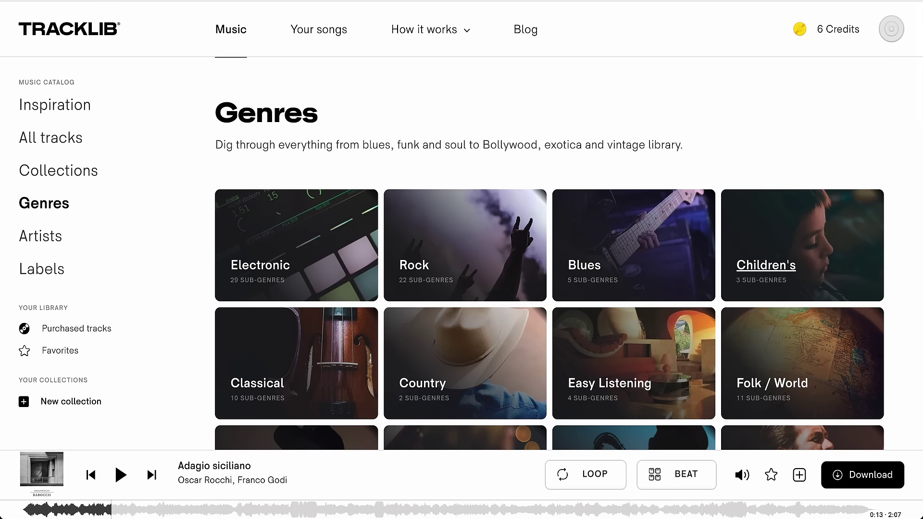
# Step: Preview Parade from the Children's genre and pause it at 0:09
pyautogui.click(766, 265)
pyautogui.scroll(-6, 766, 265)
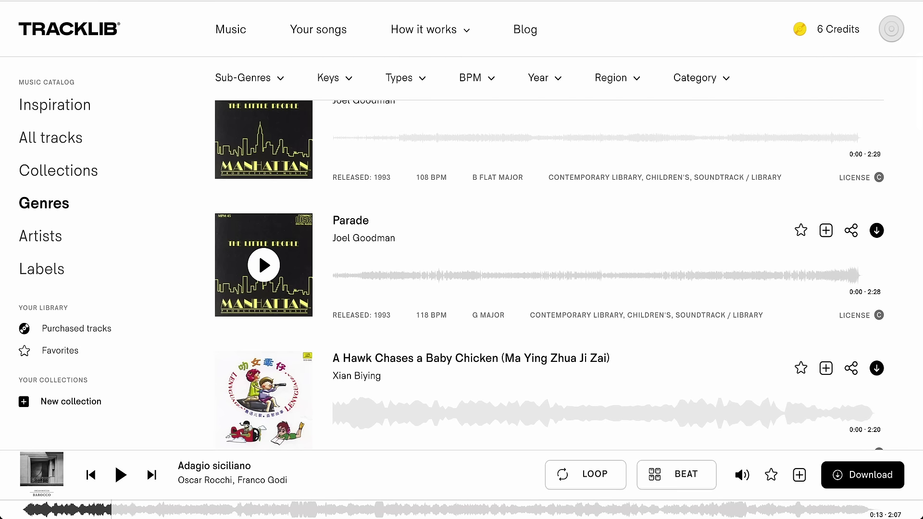
pyautogui.click(264, 264)
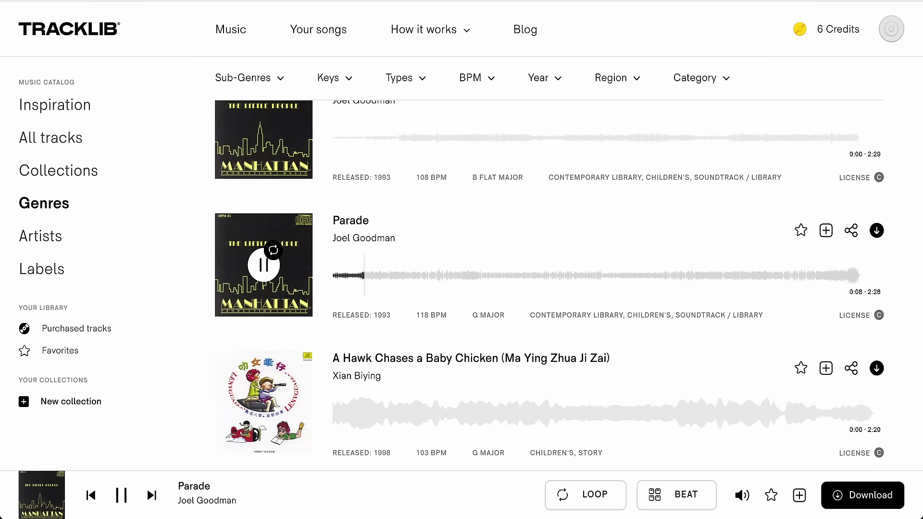
pyautogui.click(258, 253)
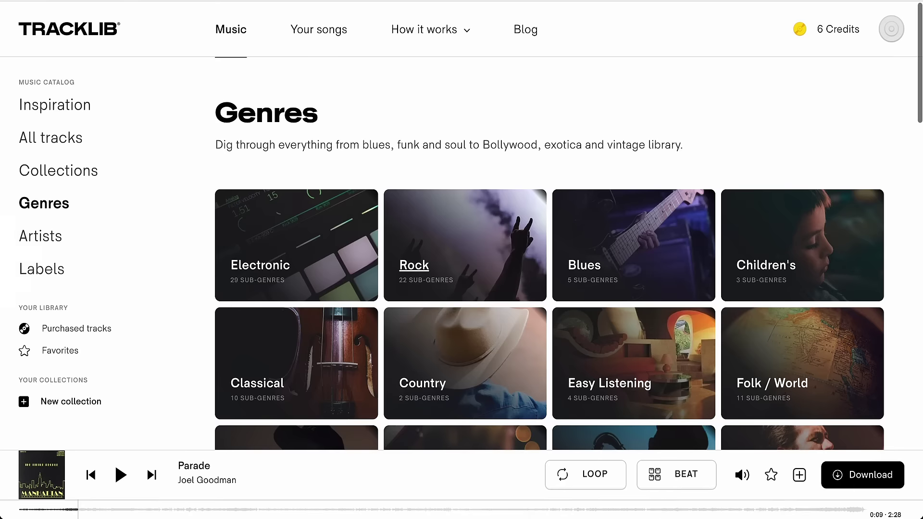
# Step: Favorite Eres Tan Loca from the Latin genre and return to the Inspiration page
pyautogui.scroll(-5, 433, 255)
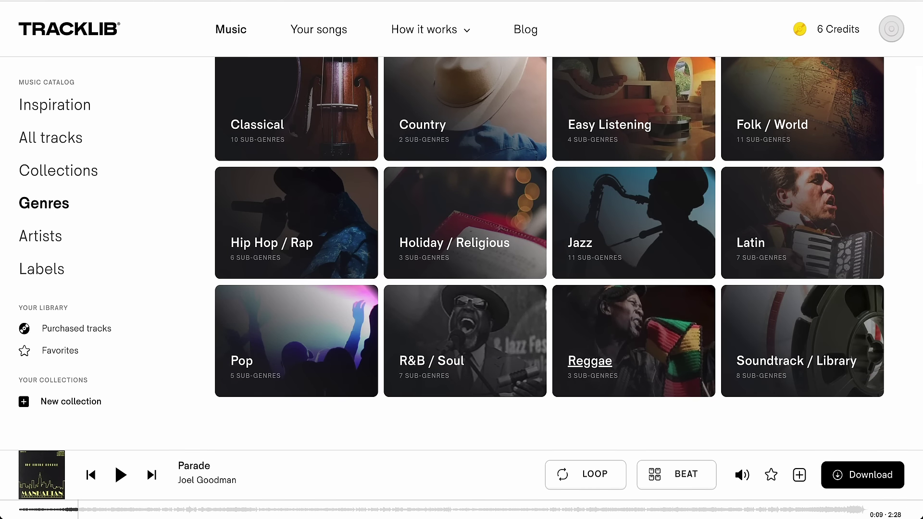
pyautogui.click(751, 243)
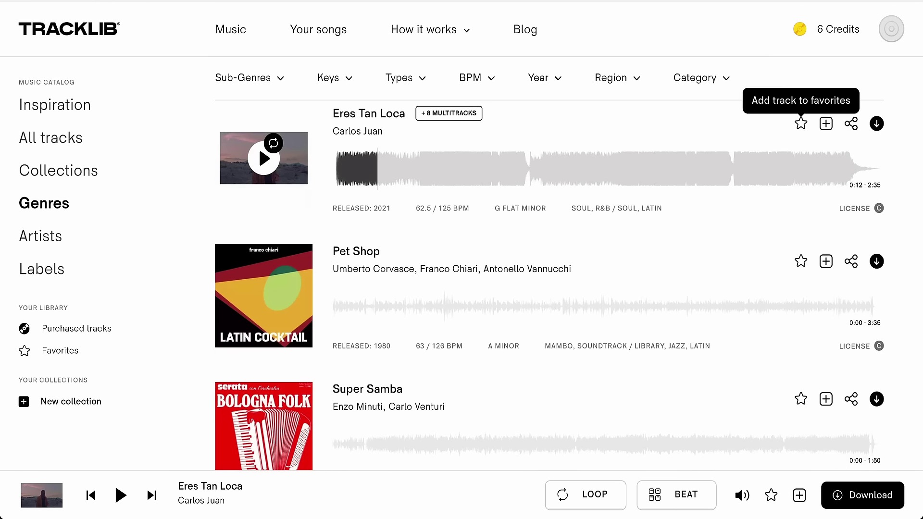
pyautogui.click(801, 123)
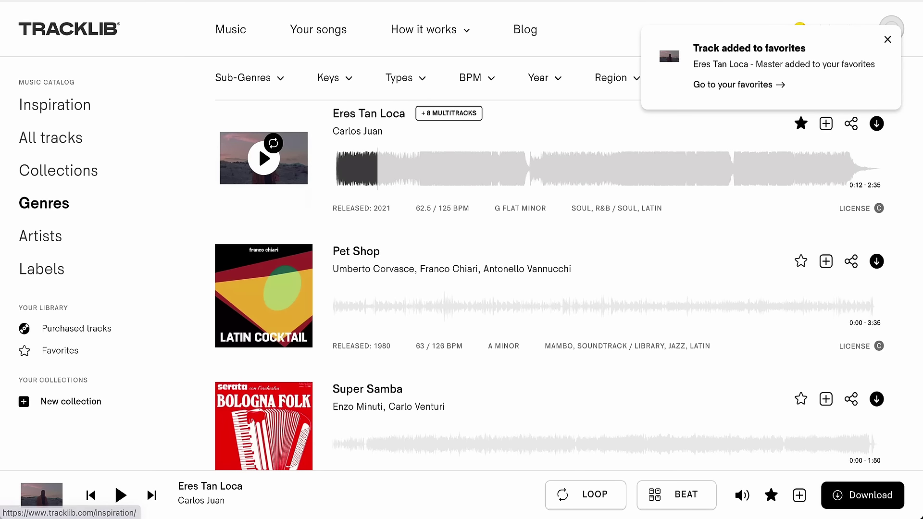
pyautogui.click(55, 104)
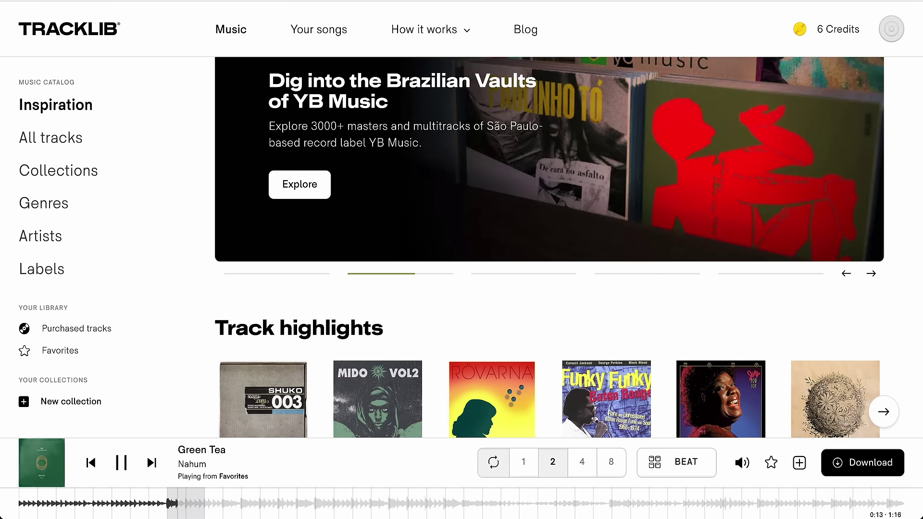
# Step: Pause playback and preview Green Tea - Master from the Favorites list
pyautogui.click(121, 462)
pyautogui.click(232, 476)
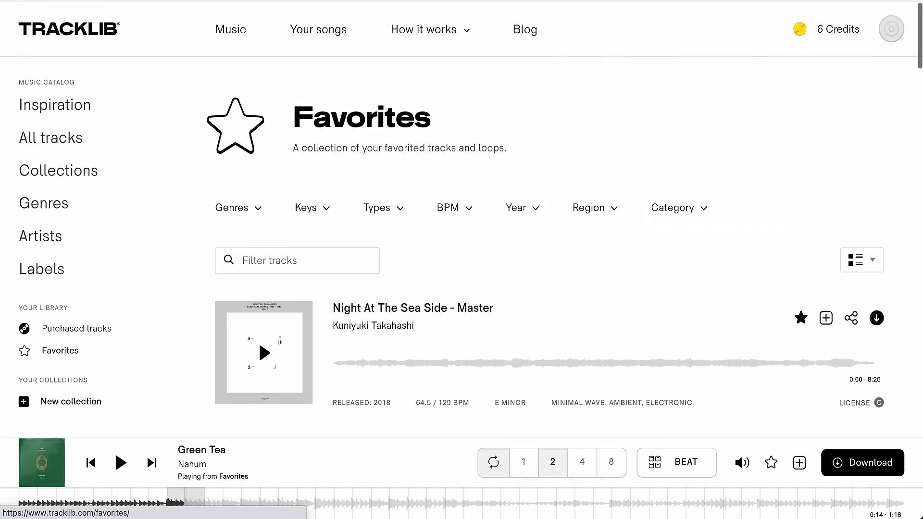
pyautogui.scroll(-10, 548, 288)
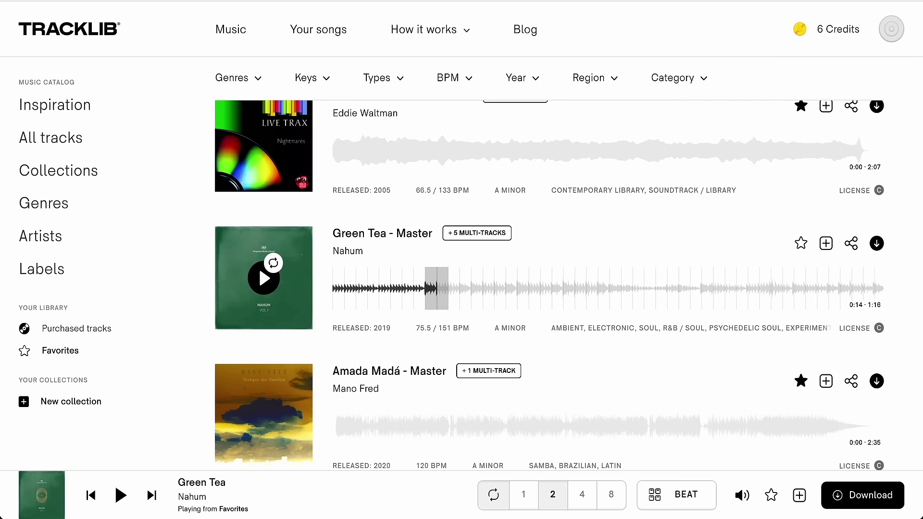
pyautogui.scroll(-2, 279, 213)
pyautogui.click(280, 213)
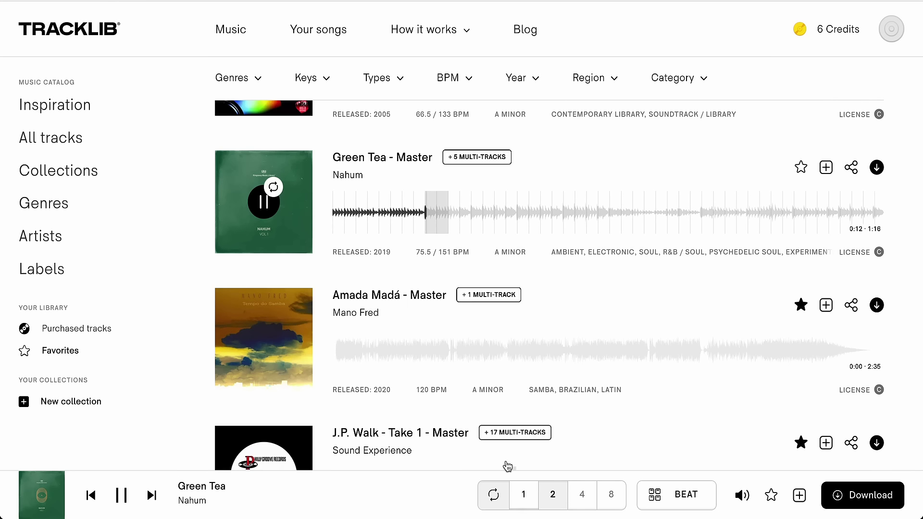
pyautogui.click(272, 212)
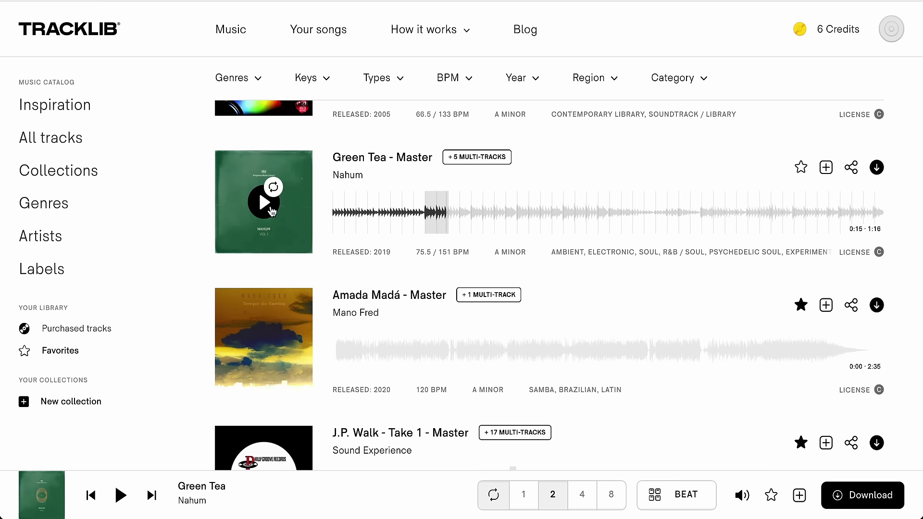
# Step: Change the Green Tea loop length to 4 bars, then back to 2
pyautogui.click(582, 496)
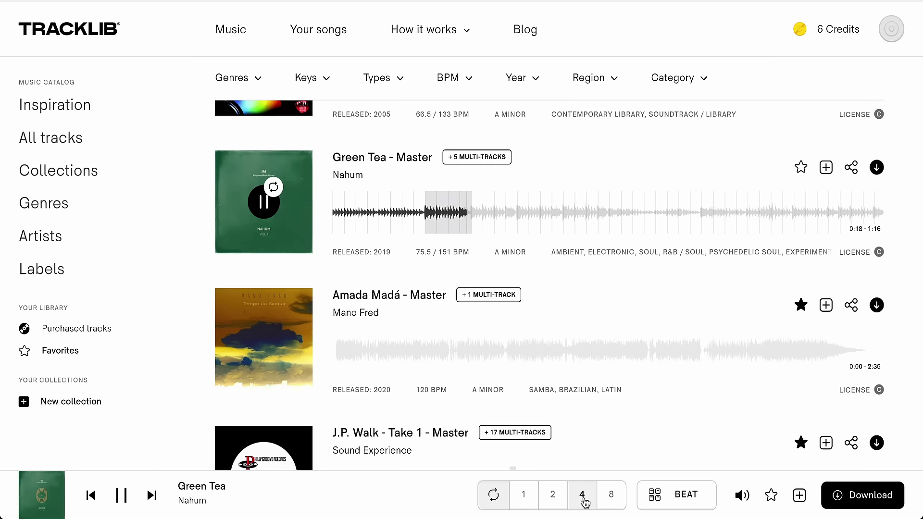
pyautogui.click(553, 496)
pyautogui.scroll(-3, 641, 341)
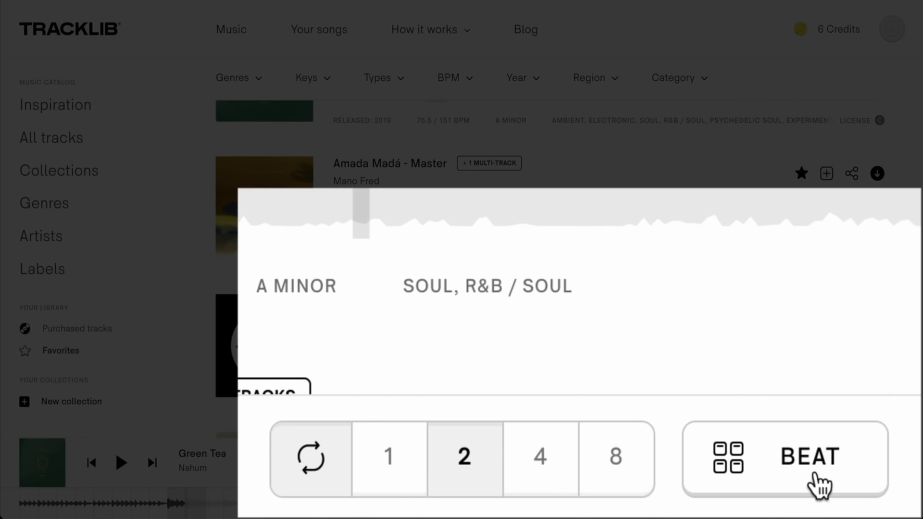
# Step: Add the EARLY HOUSE backing beat and open J.P. Walk - Take 1 on a 4-bar loop
pyautogui.click(670, 469)
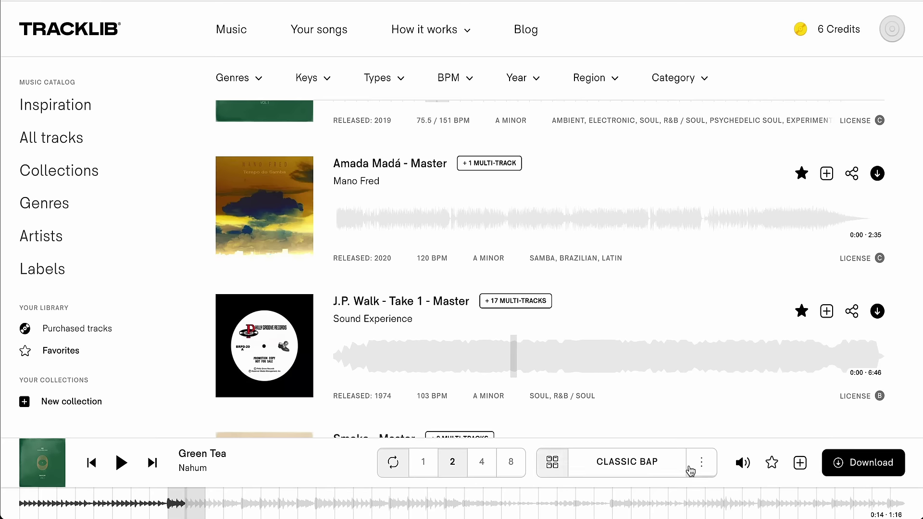
pyautogui.click(669, 465)
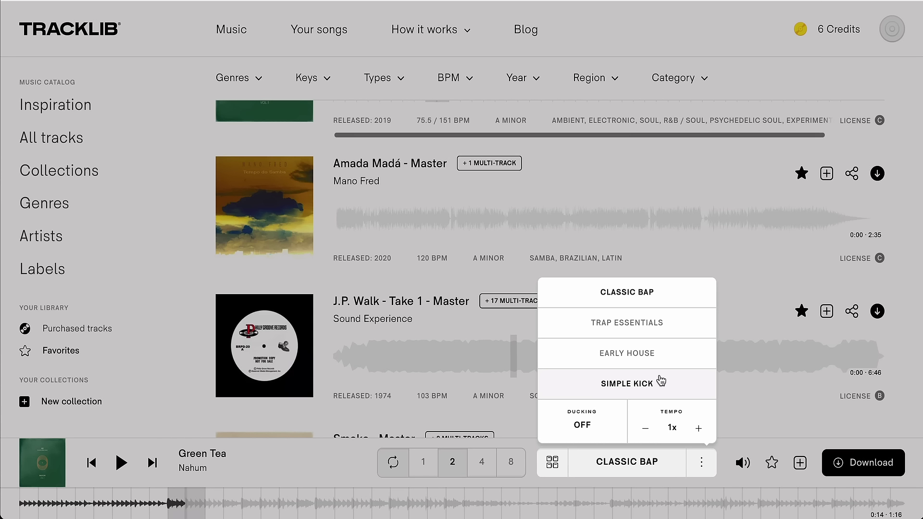
pyautogui.click(640, 353)
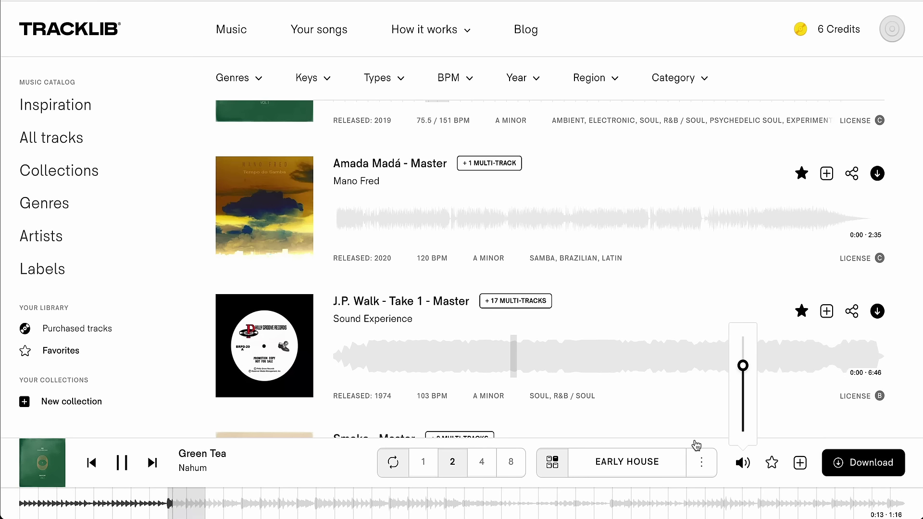
pyautogui.click(701, 460)
pyautogui.click(644, 323)
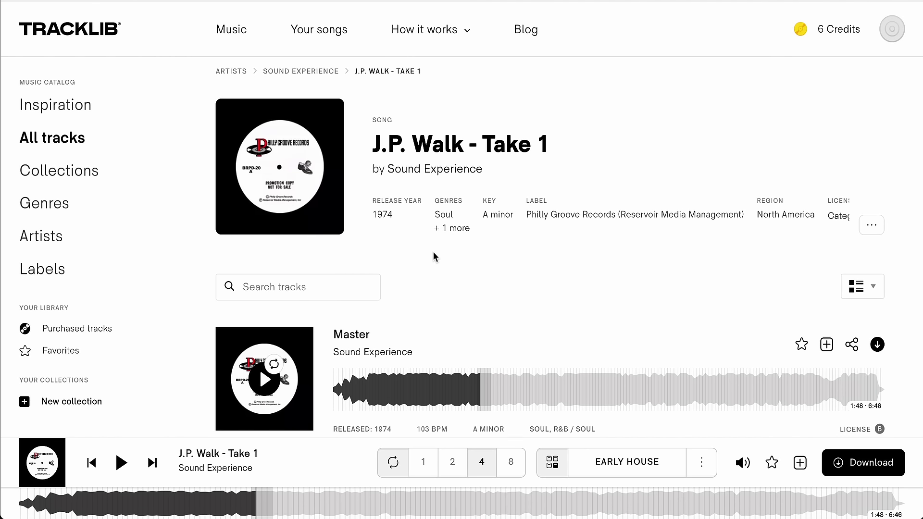
# Step: Play, pause, resume and restart the J.P. Walk Master stem preview
pyautogui.scroll(-1, 433, 252)
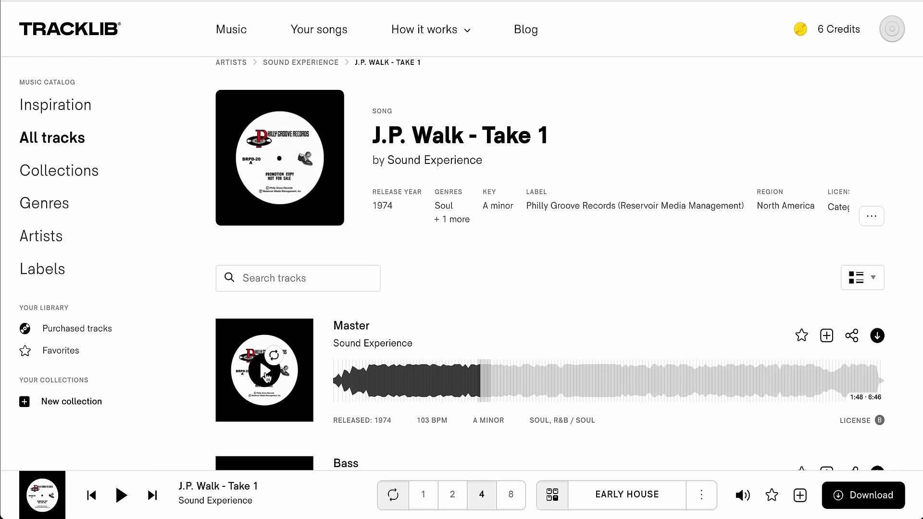
pyautogui.click(266, 374)
pyautogui.click(266, 377)
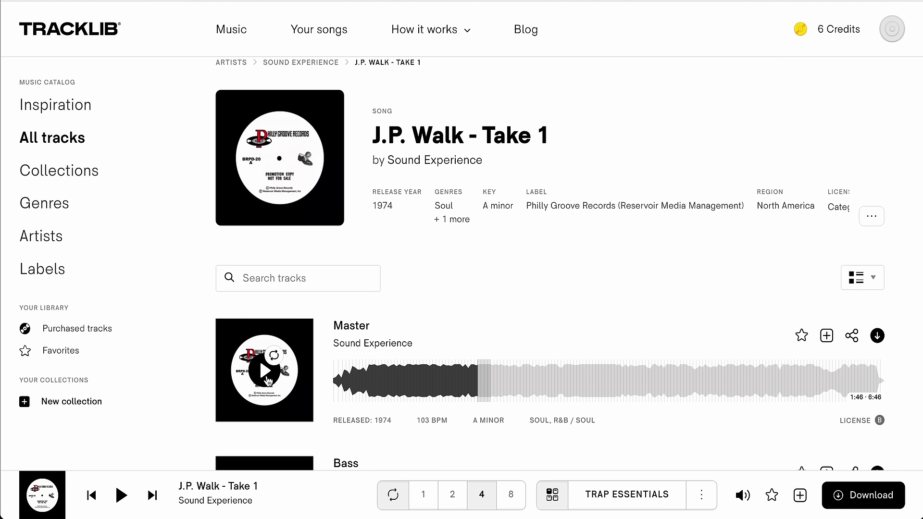
pyautogui.click(267, 382)
pyautogui.click(265, 370)
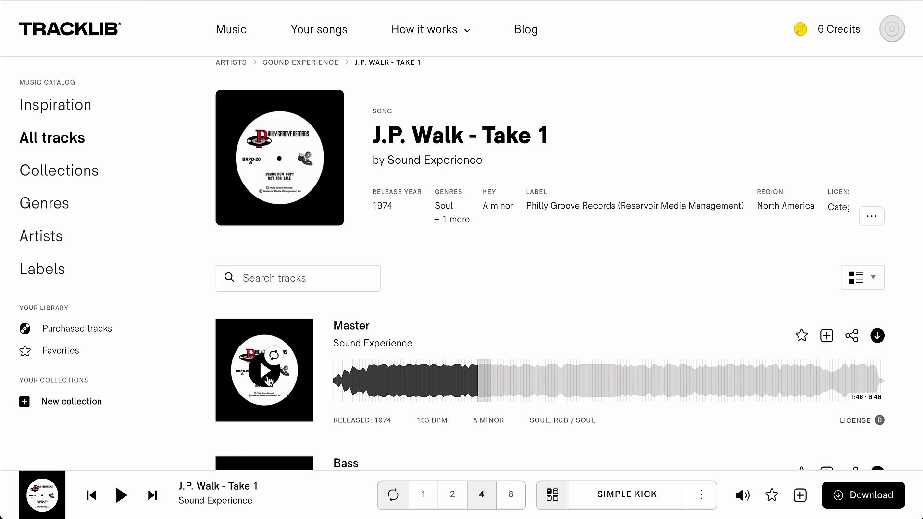
pyautogui.click(268, 380)
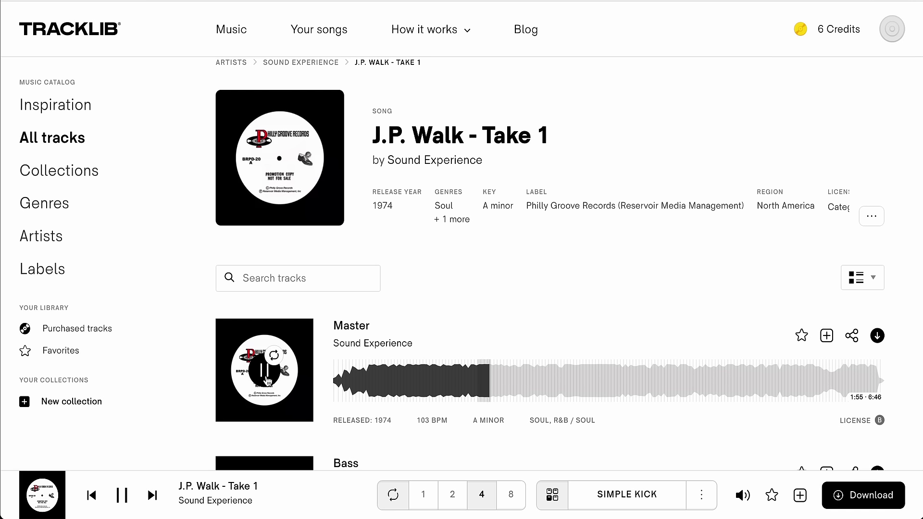
pyautogui.click(259, 358)
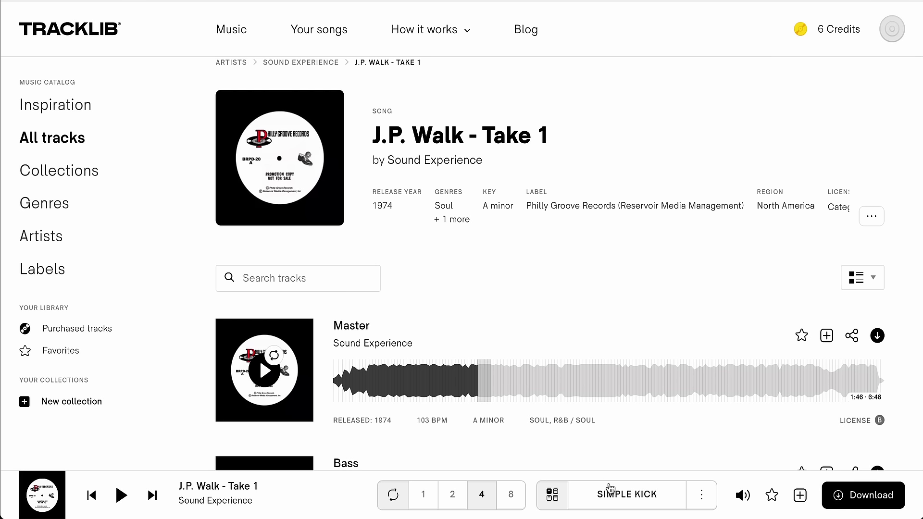
# Step: Try SIMPLE KICK, TRAP ESSENTIALS and CLASSIC BAP beats at 2x, ending on CLASSIC BAP at 1x
pyautogui.click(695, 495)
pyautogui.click(698, 462)
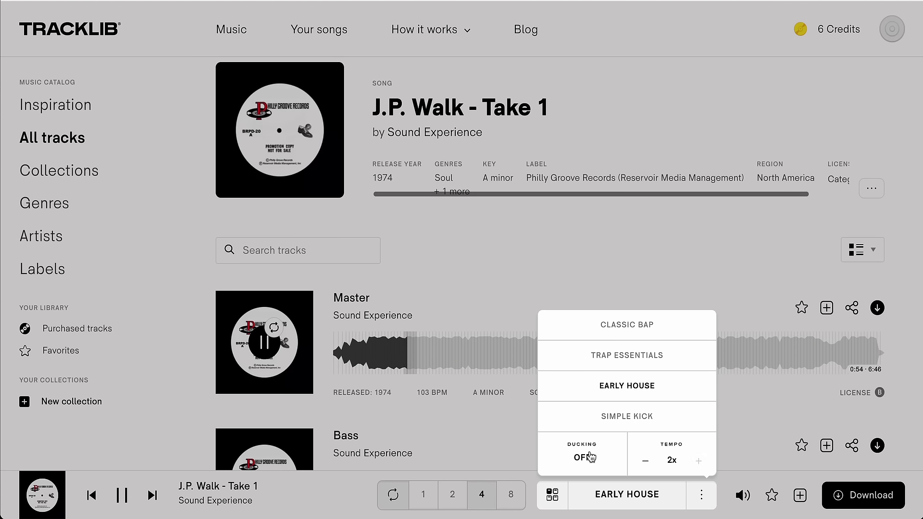
pyautogui.click(645, 416)
pyautogui.click(645, 356)
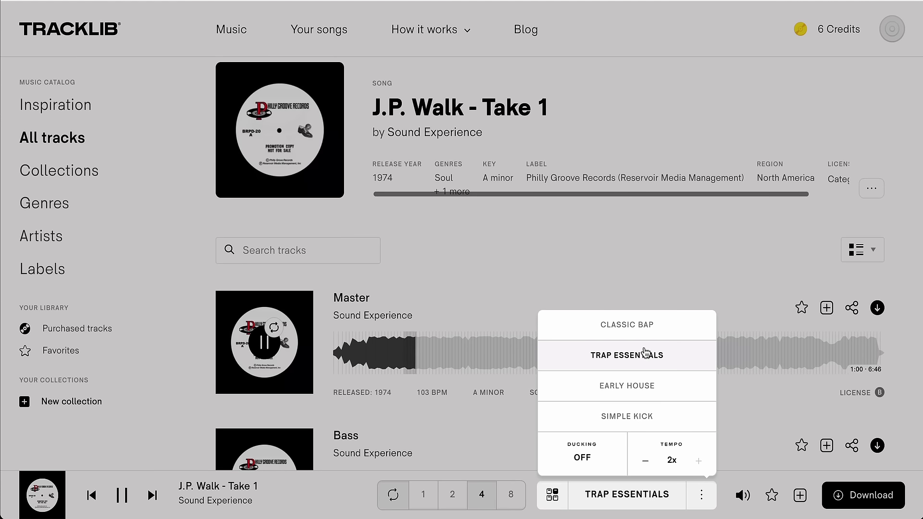
pyautogui.click(645, 330)
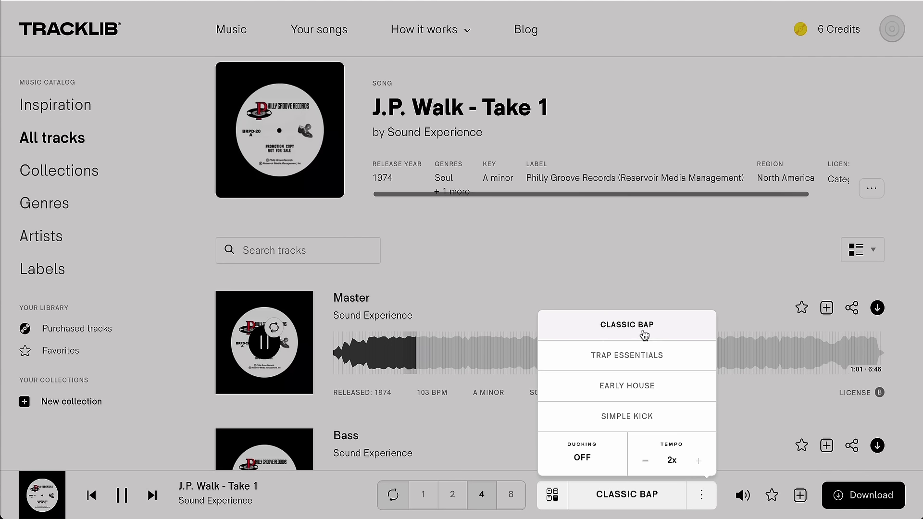
pyautogui.click(645, 356)
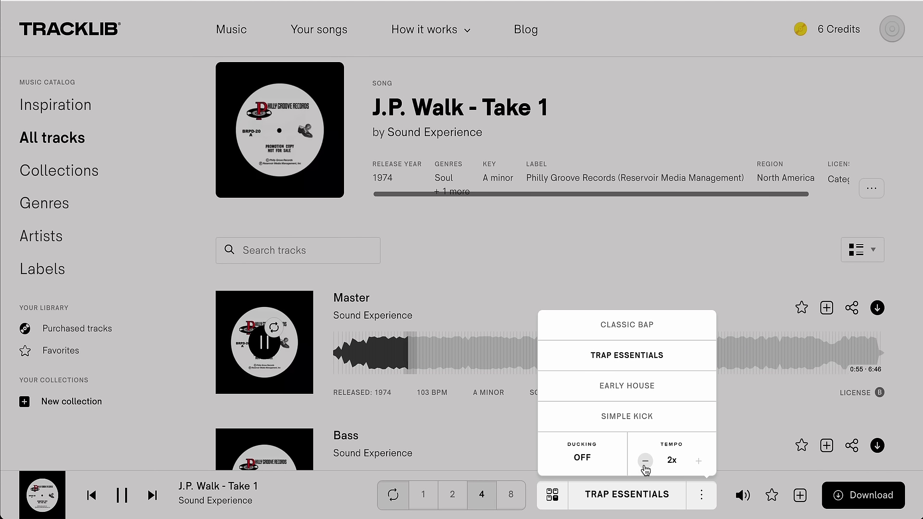
pyautogui.click(645, 464)
pyautogui.click(601, 327)
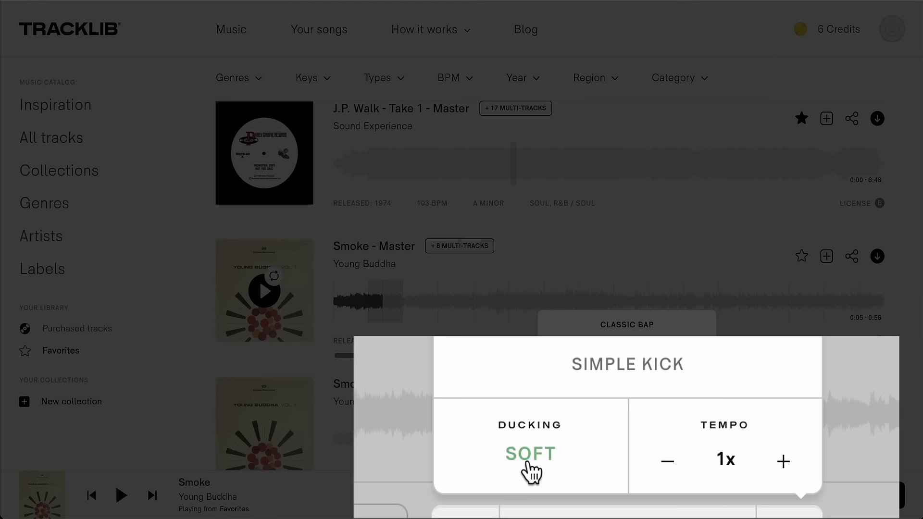
# Step: Cycle the beat ducking through Medium, Hard, Off and Soft, finishing on HARD
pyautogui.click(527, 461)
pyautogui.click(526, 462)
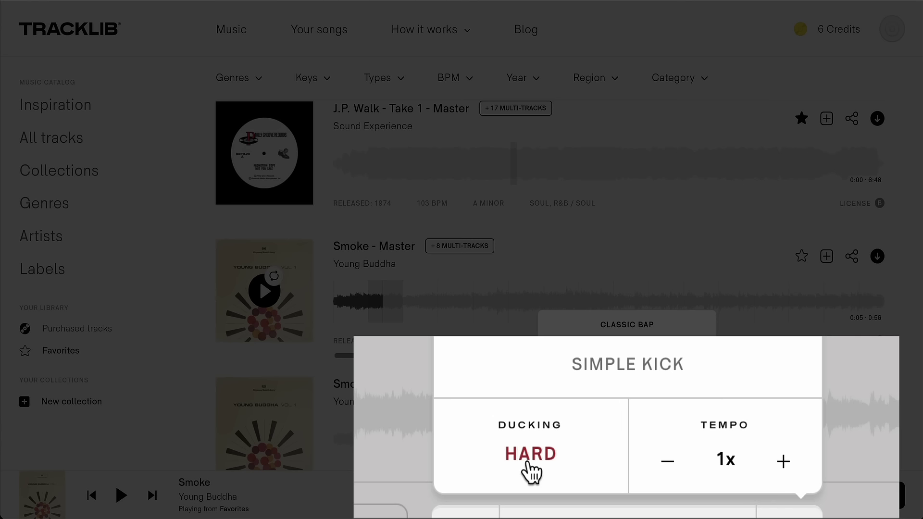
pyautogui.click(531, 474)
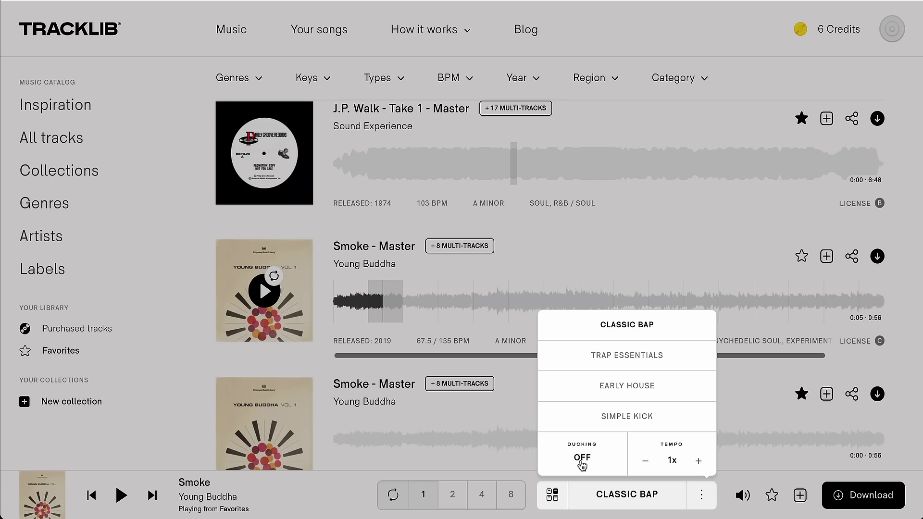
pyautogui.click(582, 460)
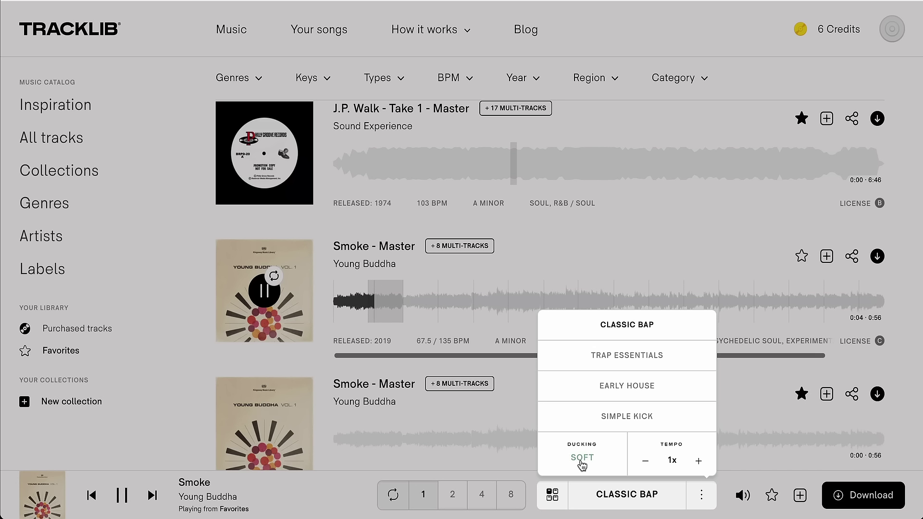
pyautogui.click(583, 461)
pyautogui.click(583, 459)
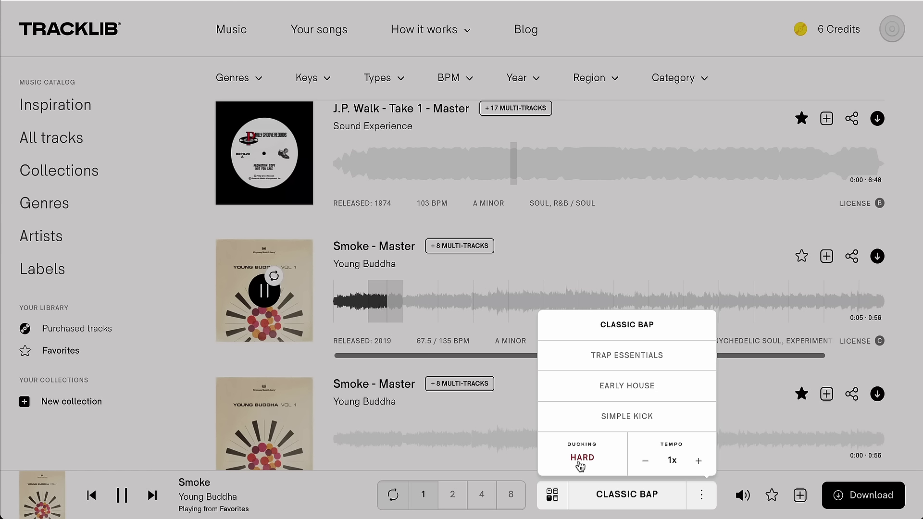
pyautogui.click(582, 460)
pyautogui.click(581, 459)
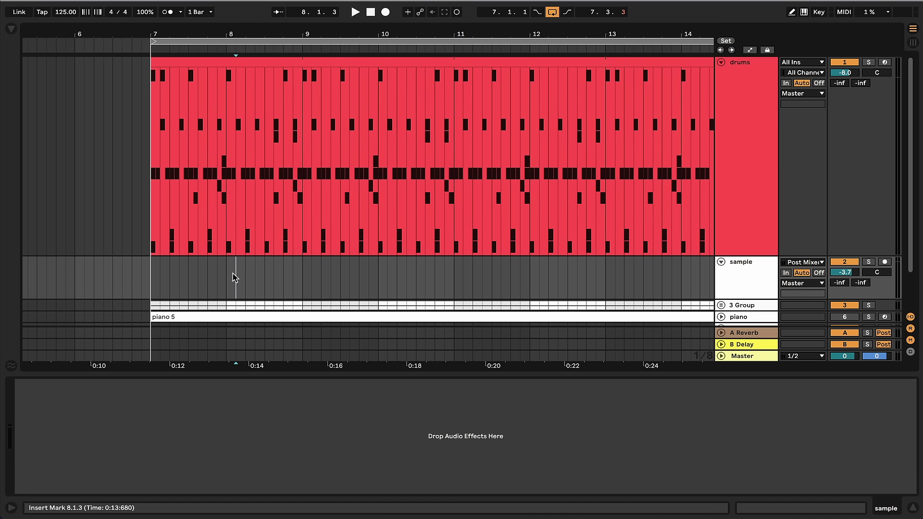
# Step: Play the drums clip from bar 7, stop, and select a spot on the empty sample track
pyautogui.click(194, 64)
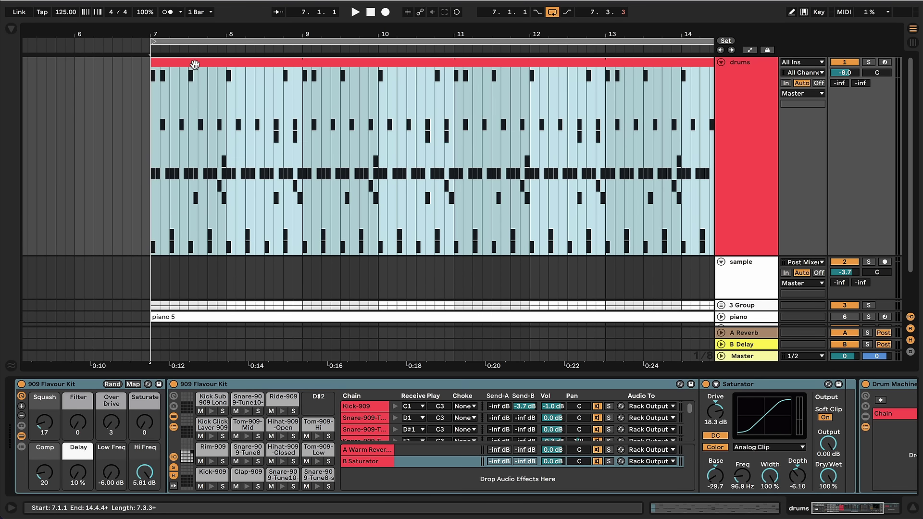
pyautogui.press('space')
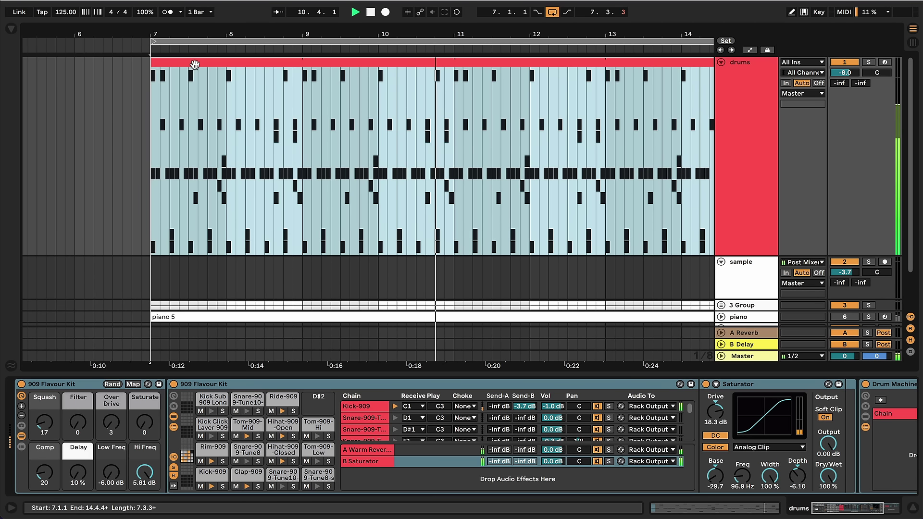
pyautogui.press('space')
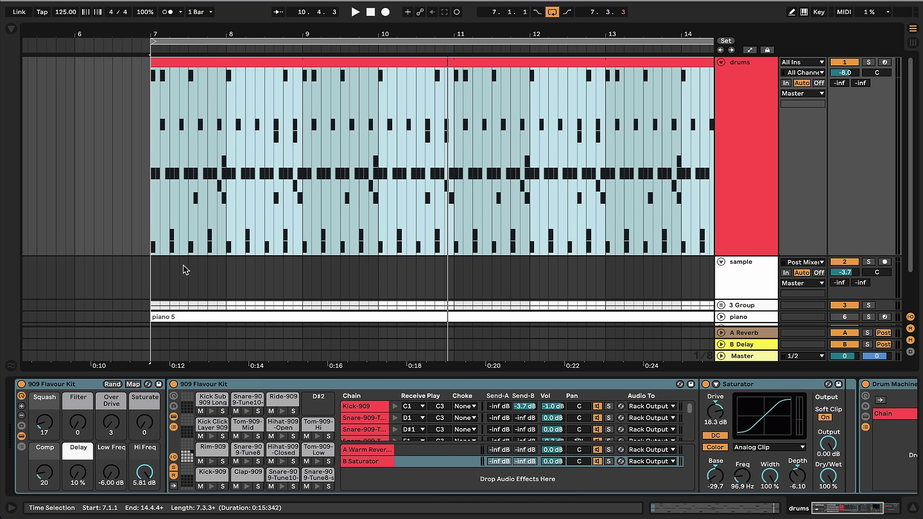
pyautogui.click(236, 267)
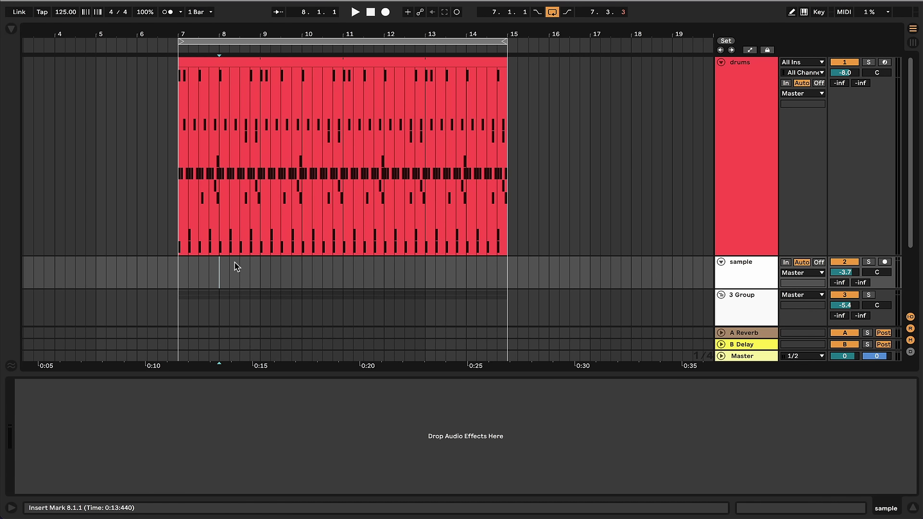
# Step: Drag Visalia-Memphis Rain-Master--114.00bpm-Am.wav from Finder's Downloads onto the sample track
pyautogui.press('super+Tab')
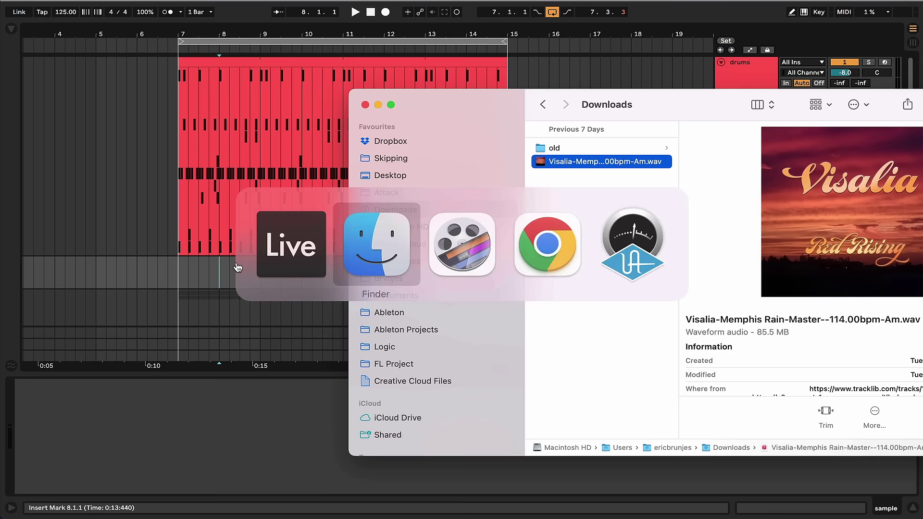
pyautogui.moveTo(608, 170); pyautogui.dragTo(176, 264)
pyautogui.click(176, 264)
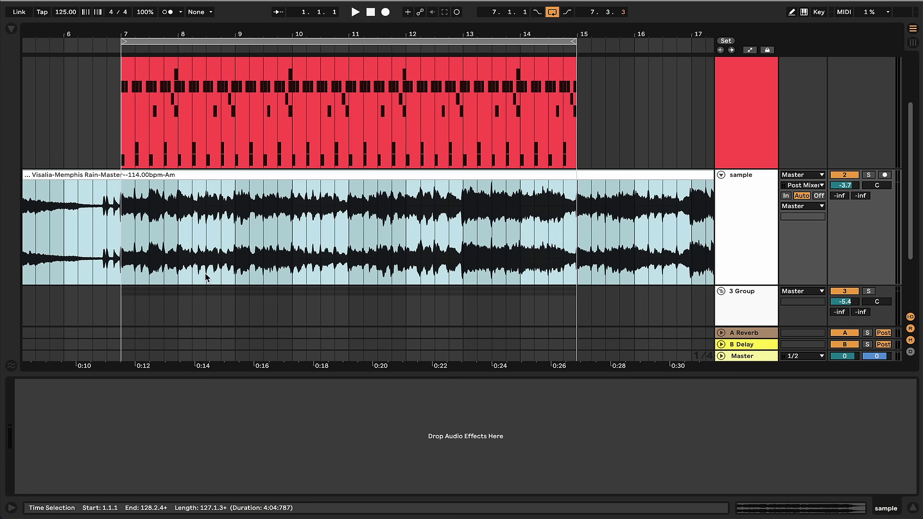
# Step: Play the Visalia sample together with the drums from bar 7 in the zoomed arrangement
pyautogui.scroll(1, 205, 278)
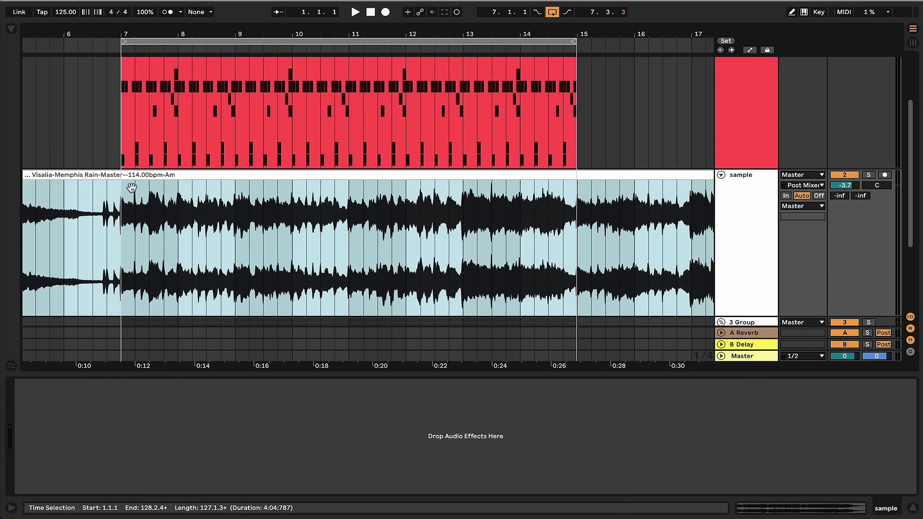
pyautogui.scroll(1, 143, 212)
pyautogui.scroll(2, 143, 212)
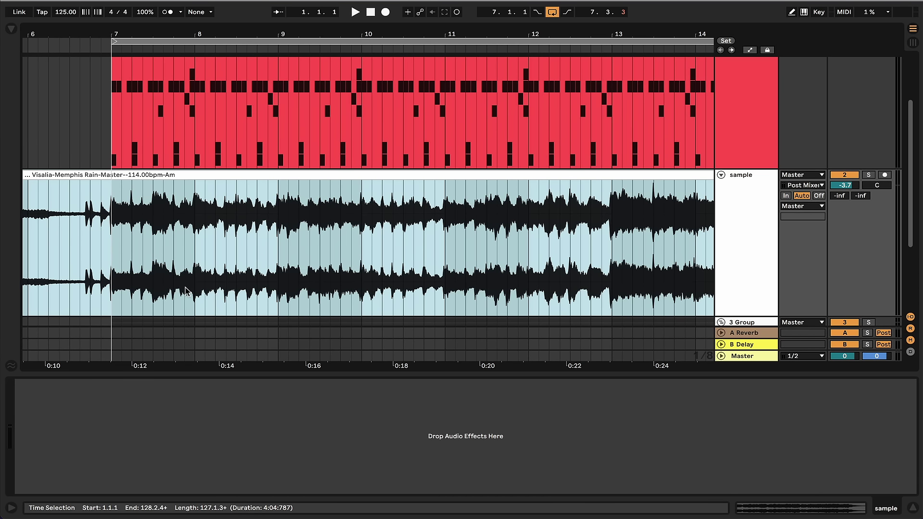
pyautogui.press('space')
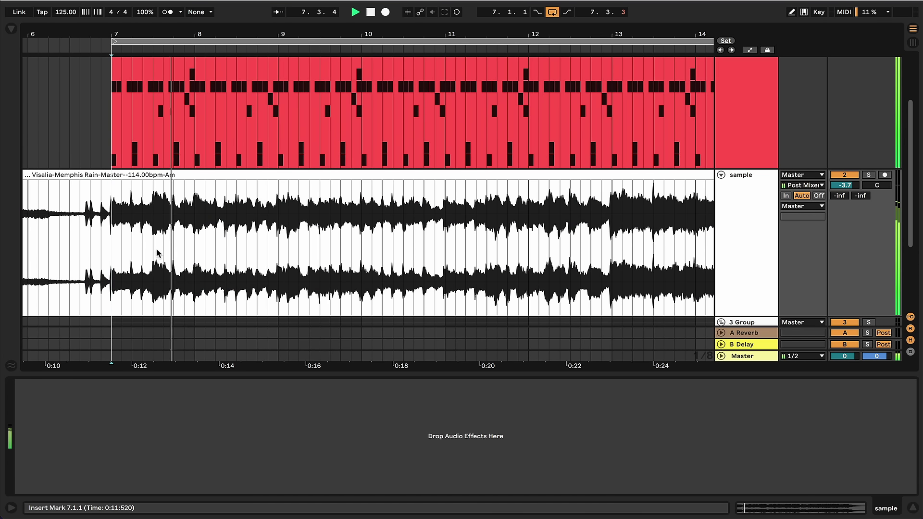
pyautogui.scroll(-1, 157, 253)
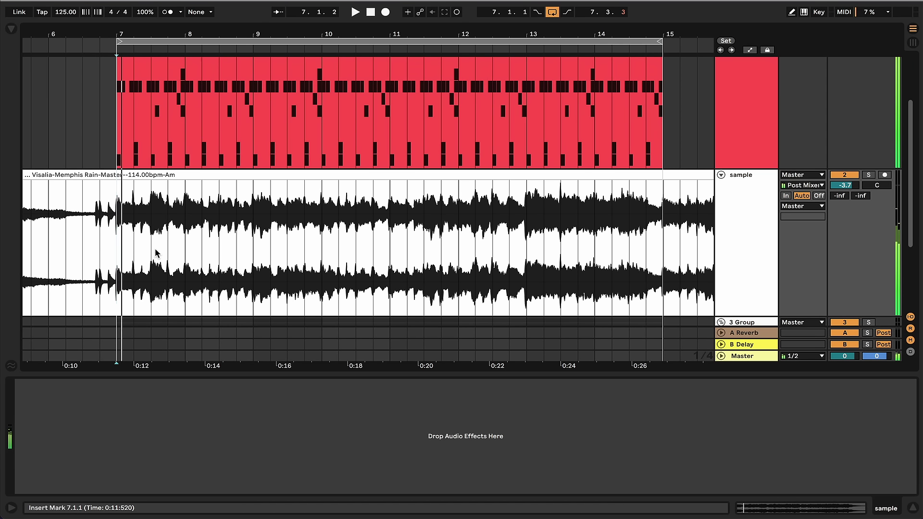
pyautogui.hscroll(15, 270, 251)
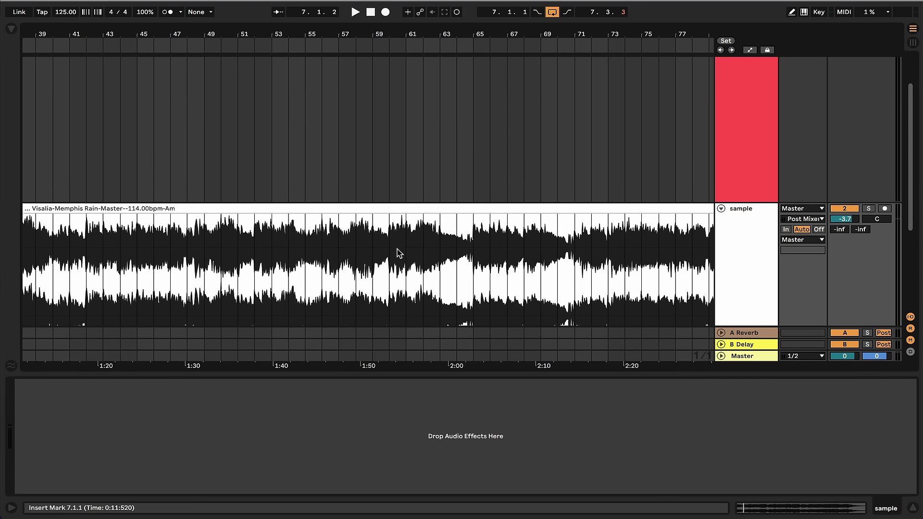
# Step: Select the sample audio up to bar 65 and move the clip so it starts at bar 1
pyautogui.click(470, 236)
pyautogui.press('space')
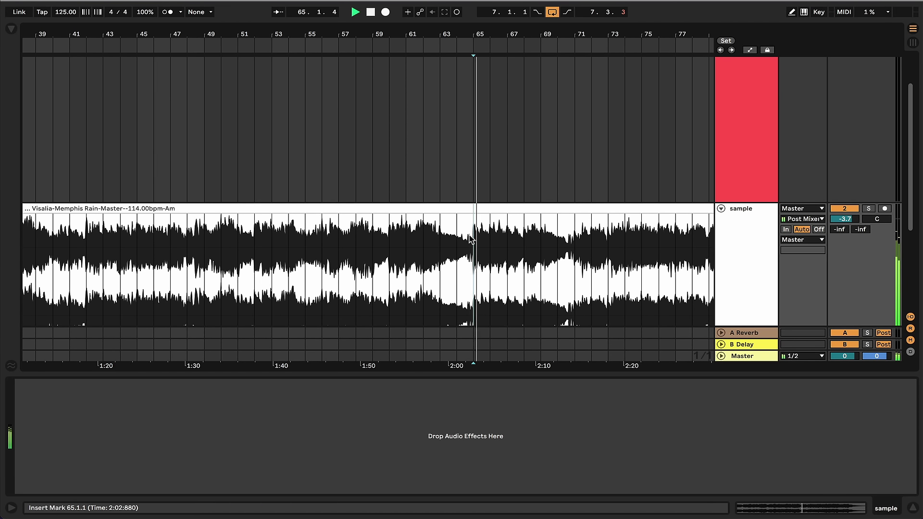
pyautogui.press('space')
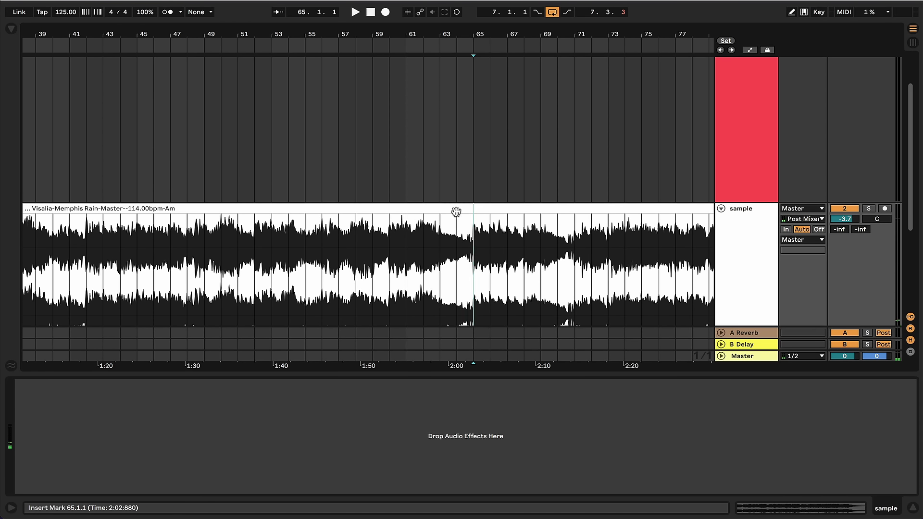
pyautogui.hotkey('shift', 'Home')
pyautogui.scroll(-5, 420, 220)
pyautogui.moveTo(307, 190); pyautogui.dragTo(54, 191)
# Step: Play back to check that the sample's change lines up with the red clip at bars 7–15
pyautogui.scroll(3, 90, 261)
pyautogui.scroll(2, 96, 259)
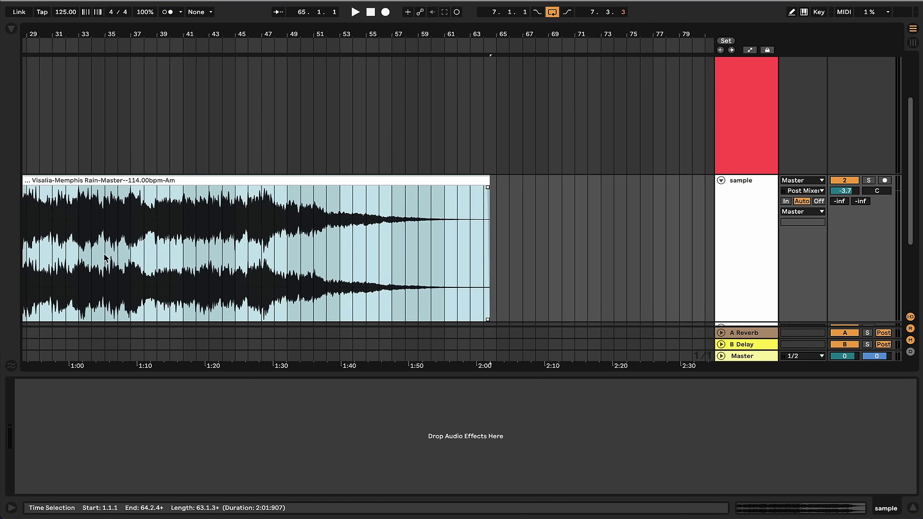
pyautogui.hscroll(-10, 214, 237)
pyautogui.scroll(3, 215, 237)
pyautogui.press('space')
pyautogui.hscroll(-3, 206, 242)
pyautogui.scroll(2, 206, 243)
pyautogui.scroll(1, 207, 241)
pyautogui.hscroll(-3, 206, 242)
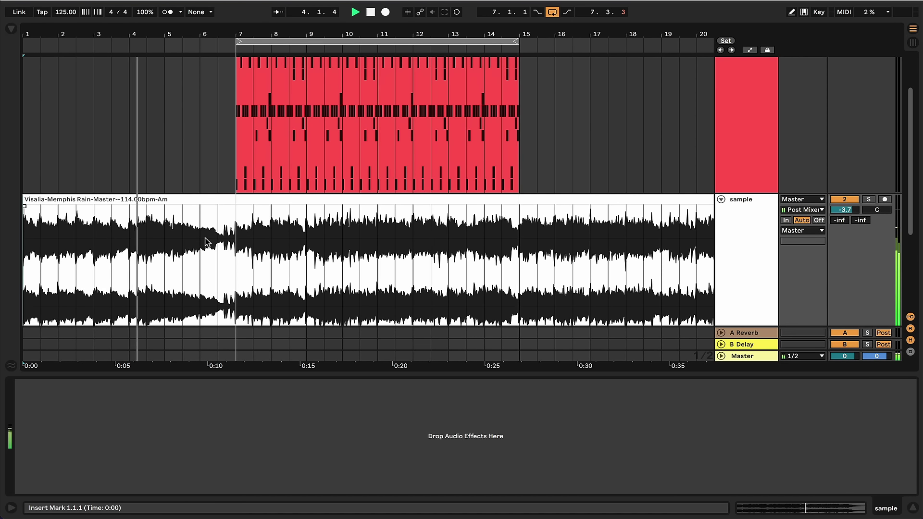
pyautogui.scroll(-2, 204, 237)
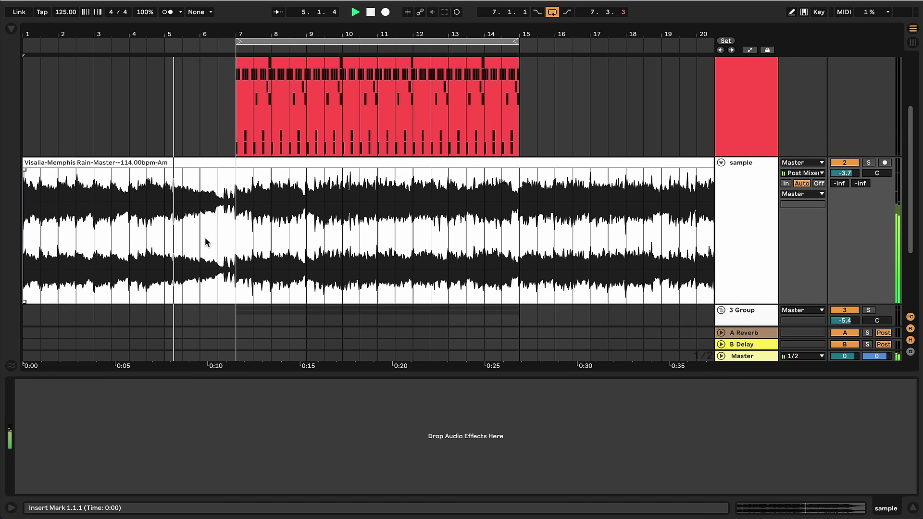
pyautogui.scroll(1, 239, 269)
pyautogui.scroll(2, 240, 273)
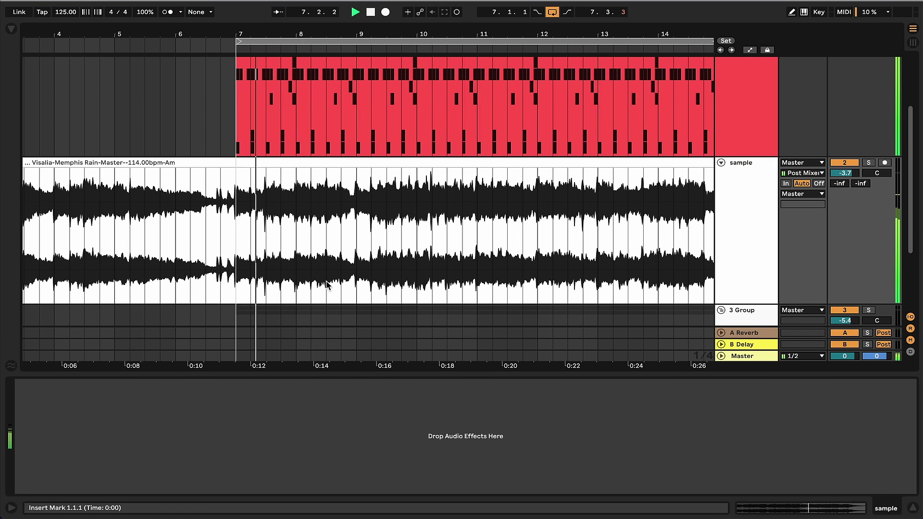
pyautogui.scroll(-3, 312, 281)
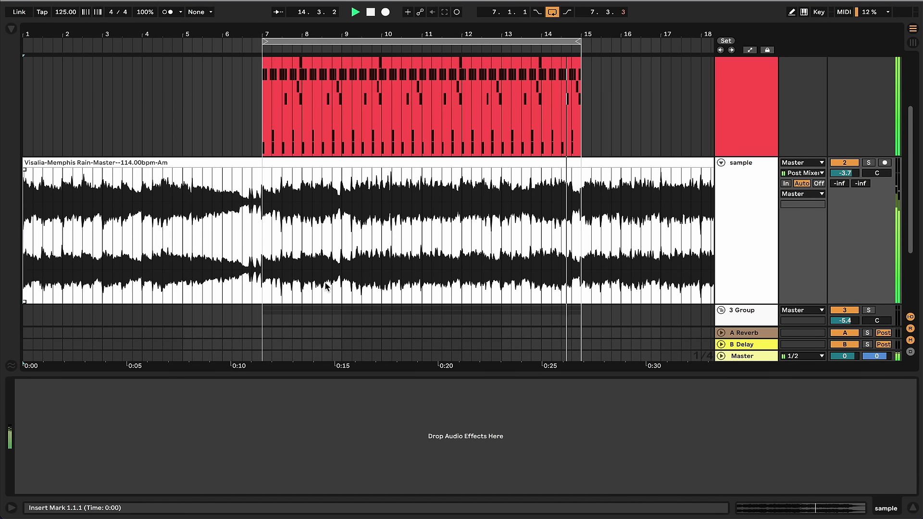
pyautogui.press('space')
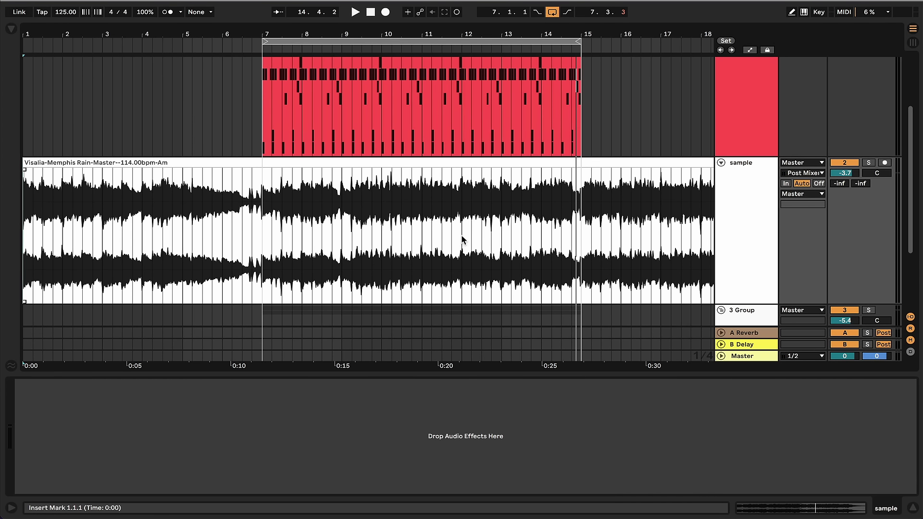
pyautogui.scroll(-5, 461, 239)
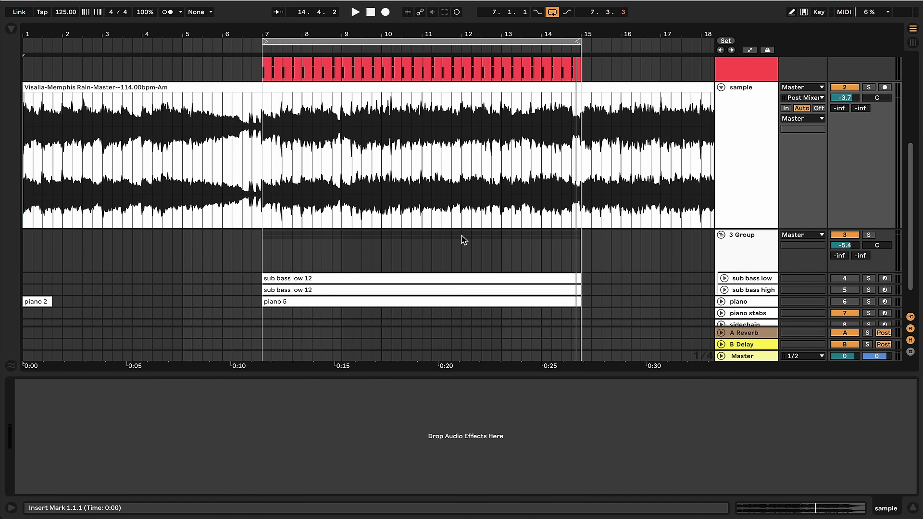
pyautogui.scroll(6, 461, 236)
# Step: Load a Compressor onto the sample track
pyautogui.click(723, 219)
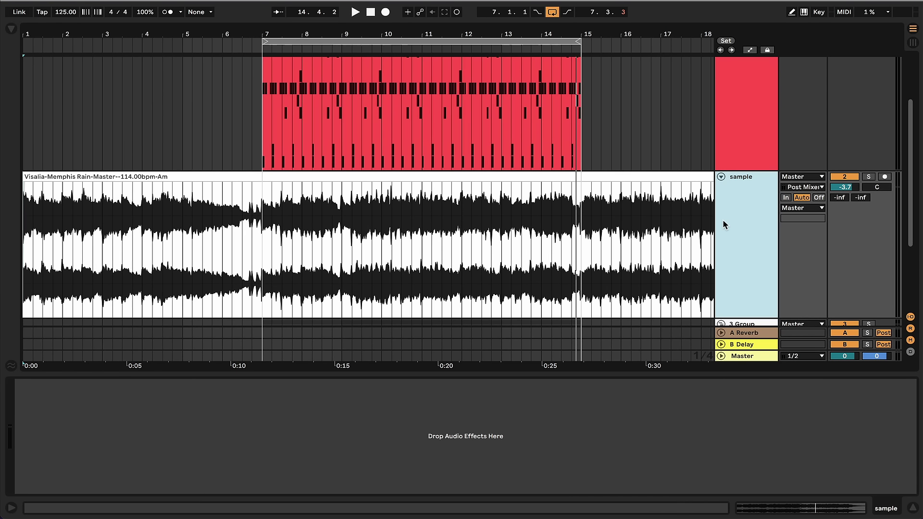
pyautogui.click(277, 389)
pyautogui.hotkey('ctrl', 'v')
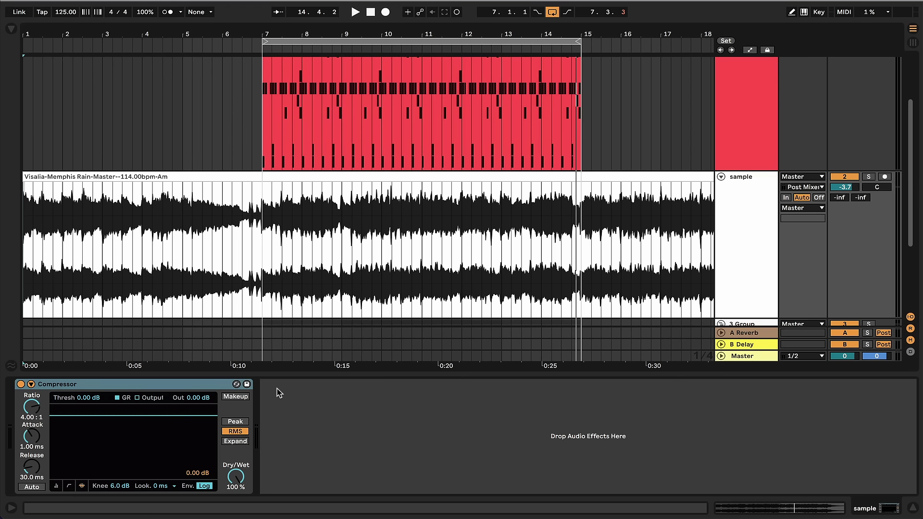
# Step: Enable the Compressor's sidechain with Audio From set to drums / Kick-909 Post Mixer
pyautogui.click(30, 384)
pyautogui.click(50, 414)
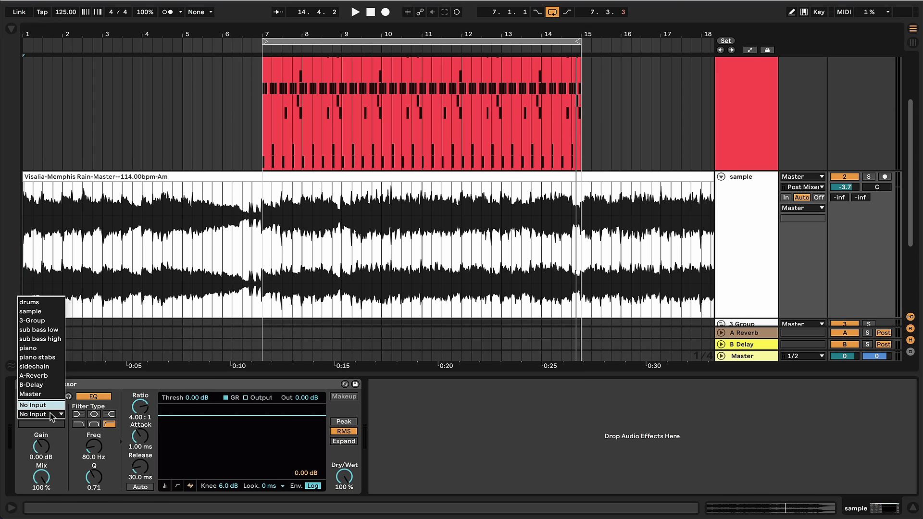
pyautogui.click(36, 302)
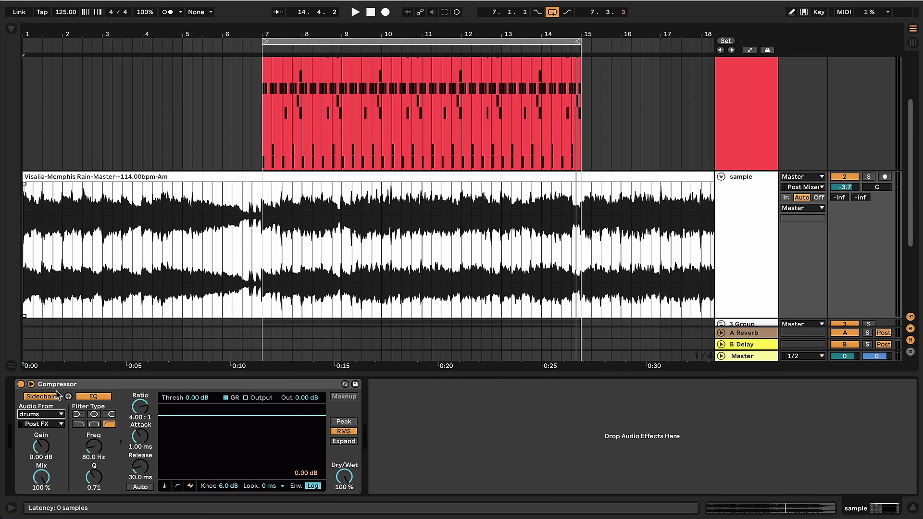
pyautogui.click(61, 423)
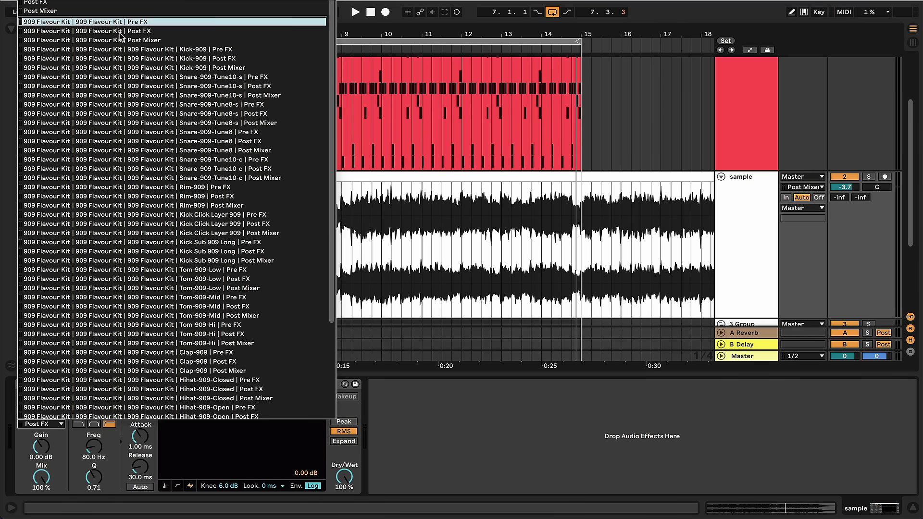
pyautogui.click(159, 69)
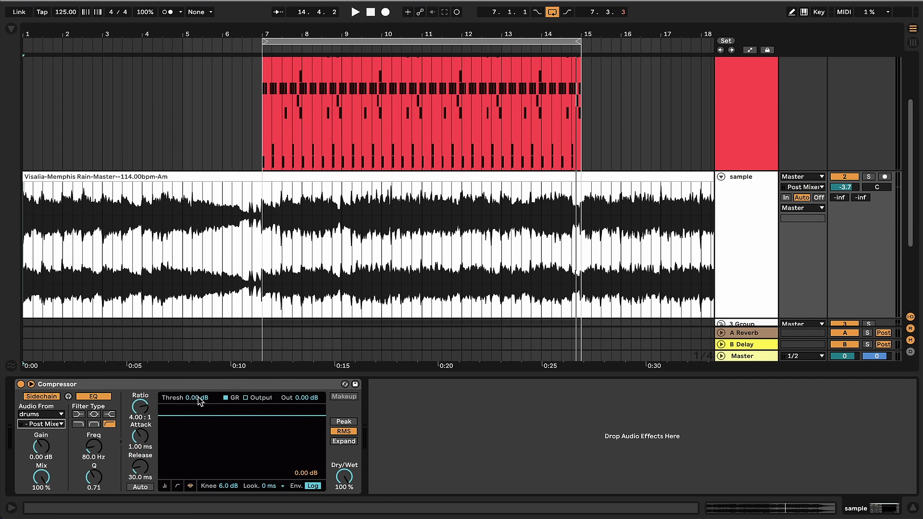
# Step: Pull the threshold fully down to -inf and play to hear the ducking
pyautogui.moveTo(198, 399); pyautogui.dragTo(197, 438)
pyautogui.press('space')
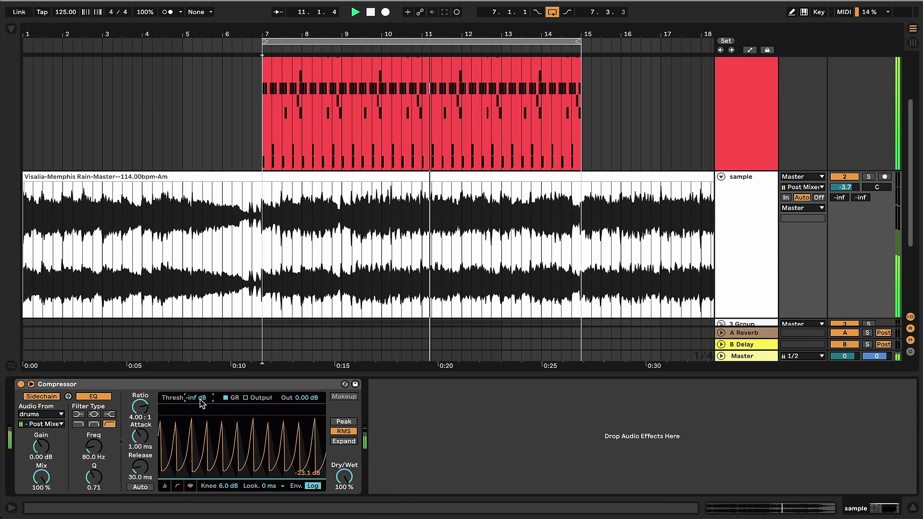
pyautogui.press('space')
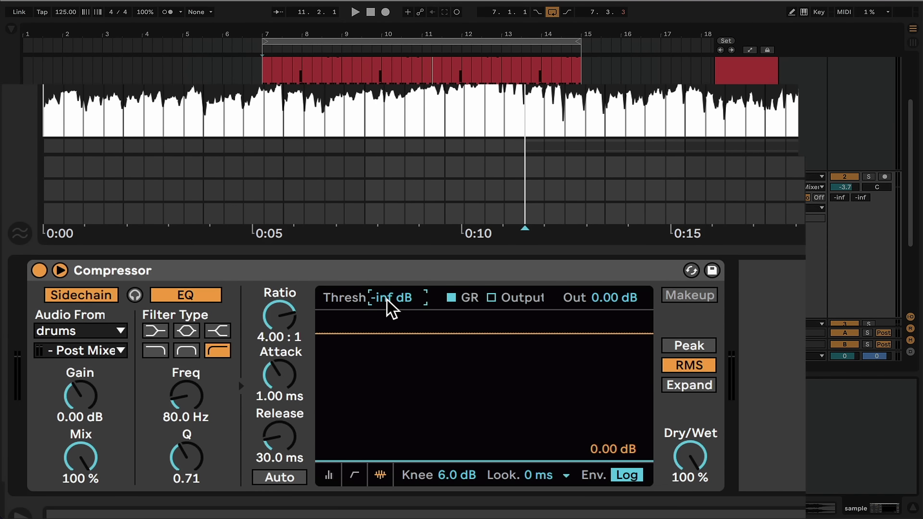
# Step: Raise the Compressor threshold to -37.0 dB while the loop plays
pyautogui.press('space')
pyautogui.moveTo(388, 309)
pyautogui.mouseDown()
pyautogui.moveTo(388, 273)
pyautogui.moveTo(388, 301)
pyautogui.mouseUp()
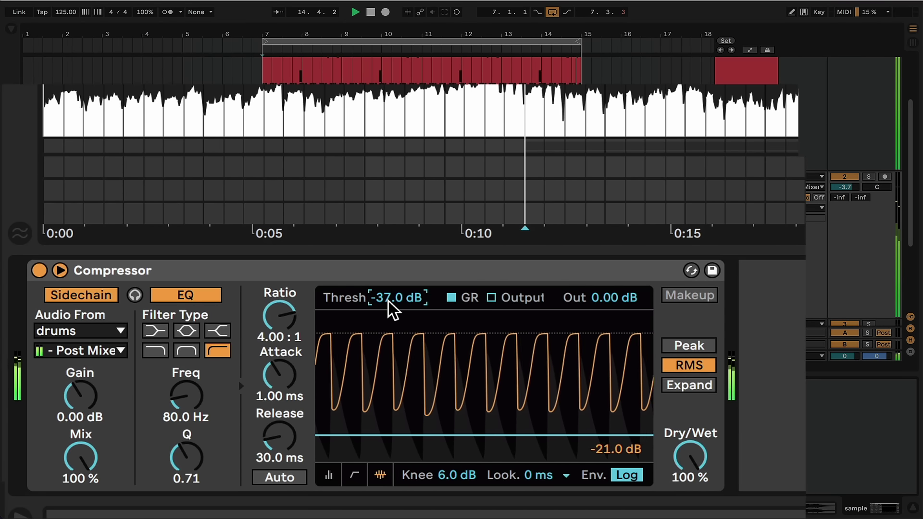
pyautogui.press('space')
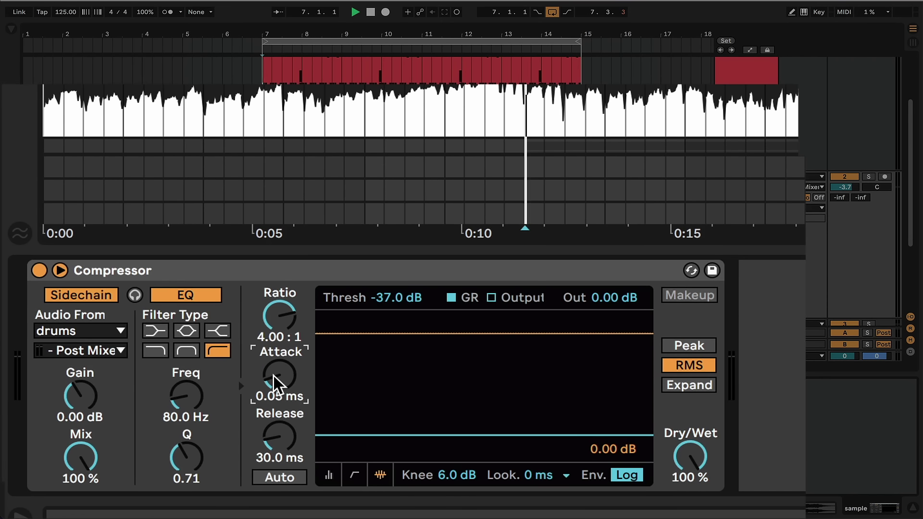
# Step: Set the Compressor attack to 0.03 ms and release to 10.2 ms during playback
pyautogui.moveTo(277, 377); pyautogui.dragTo(274, 381)
pyautogui.press('space')
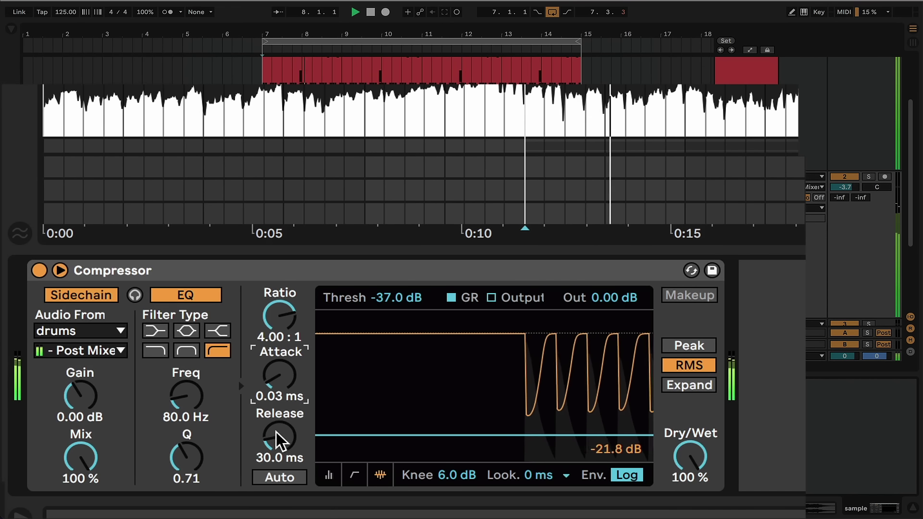
pyautogui.moveTo(278, 435); pyautogui.dragTo(279, 440)
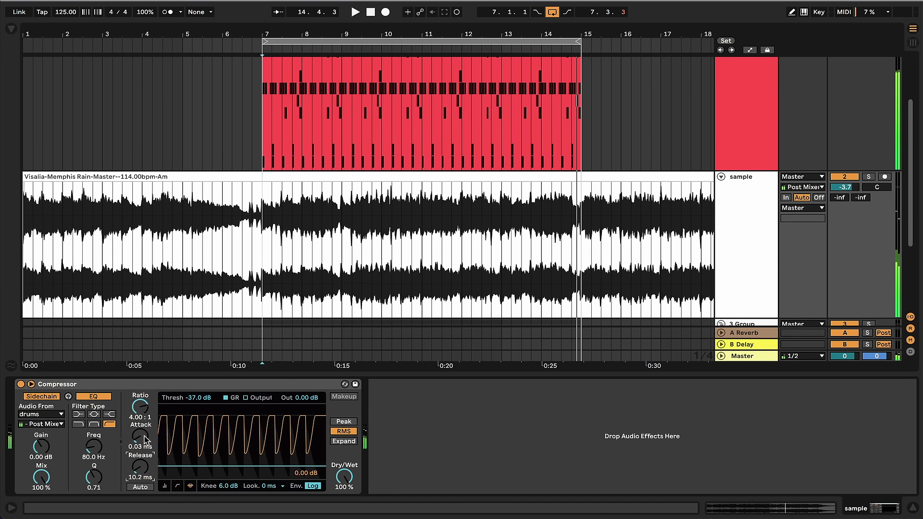
# Step: Try a 305 ms attack and listen to the slower ducking
pyautogui.click(144, 438)
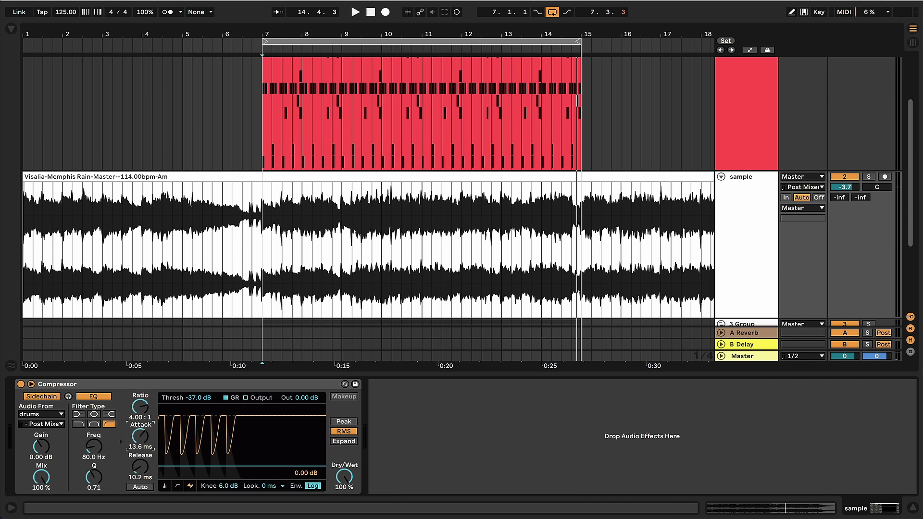
pyautogui.write('305')
pyautogui.press('Return')
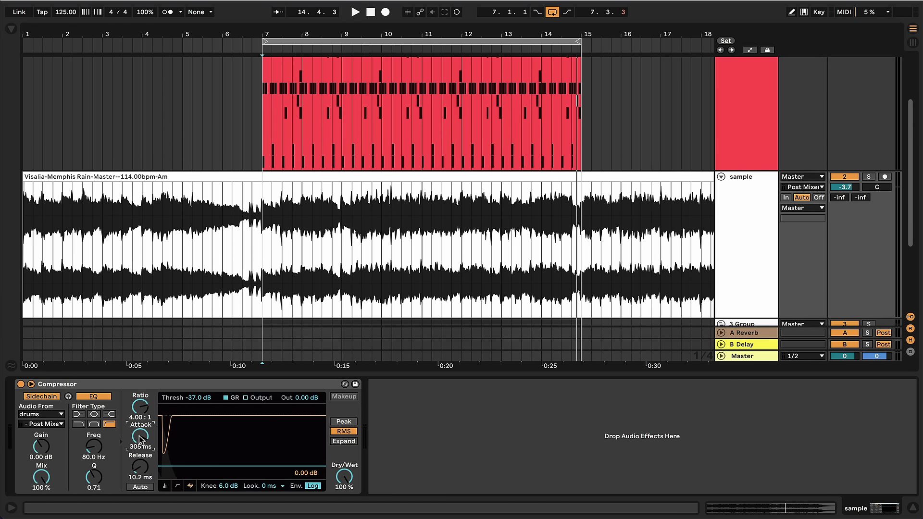
pyautogui.press('space')
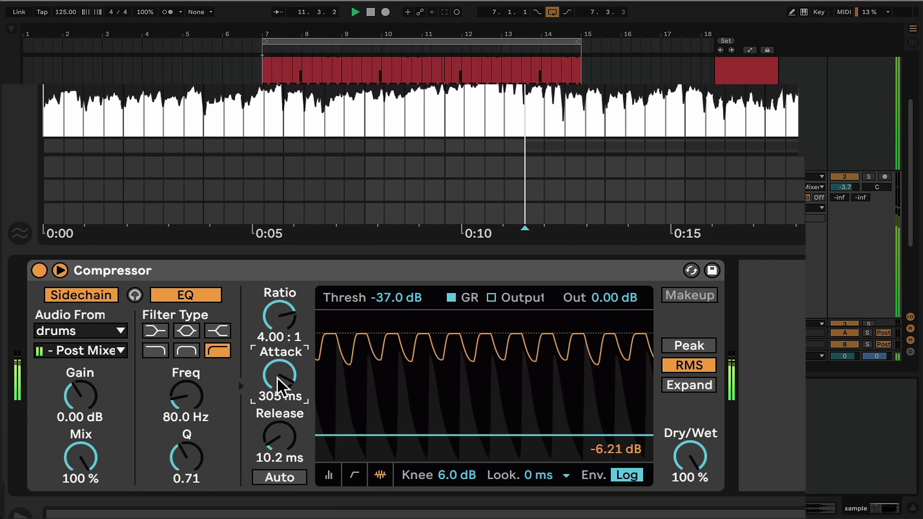
pyautogui.press('space')
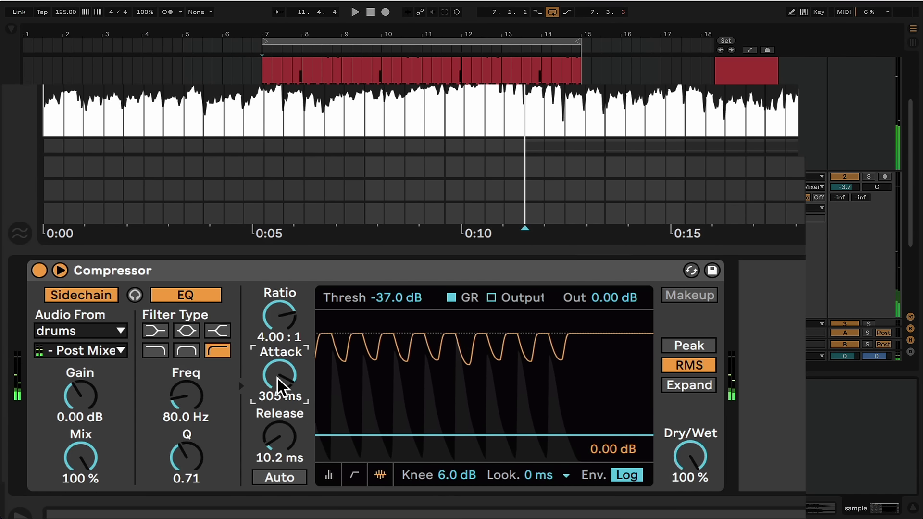
# Step: Return the attack to 0.03 ms and listen again
pyautogui.moveTo(279, 384)
pyautogui.mouseDown()
pyautogui.moveTo(279, 440)
pyautogui.moveTo(278, 385)
pyautogui.mouseUp()
pyautogui.press('space')
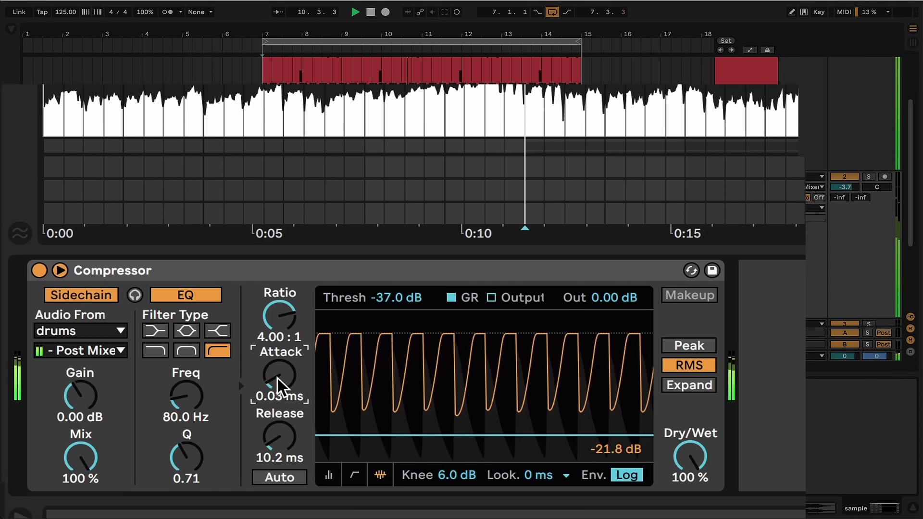
pyautogui.press('space')
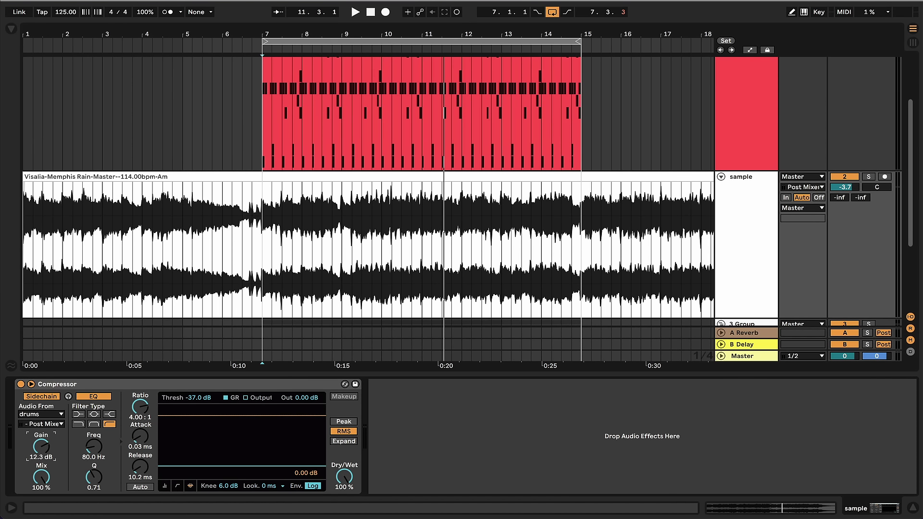
# Step: During looped playback, tune sidechain gain to 6.54 dB, threshold -26.5 dB, attack 0.04 ms, release 53.6 ms
pyautogui.press('space')
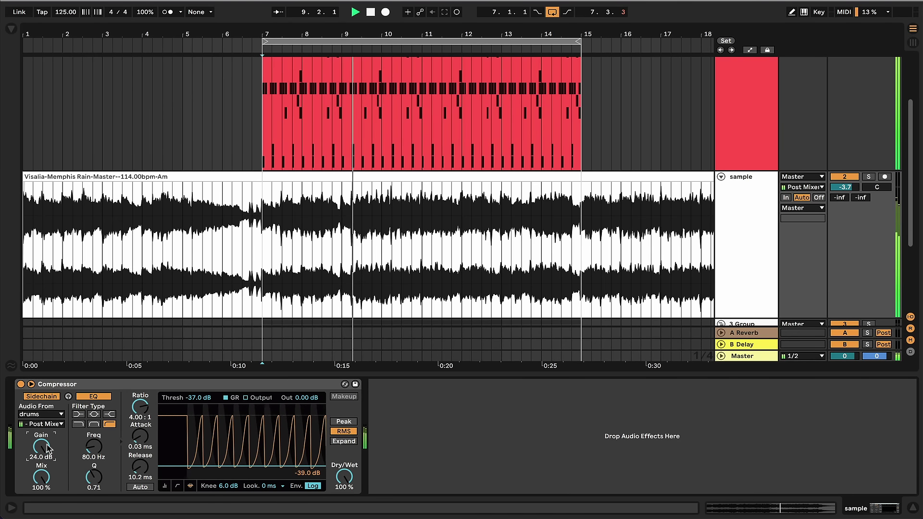
pyautogui.moveTo(140, 436); pyautogui.dragTo(139, 456)
pyautogui.moveTo(45, 447); pyautogui.dragTo(45, 456)
pyautogui.moveTo(191, 398); pyautogui.dragTo(191, 384)
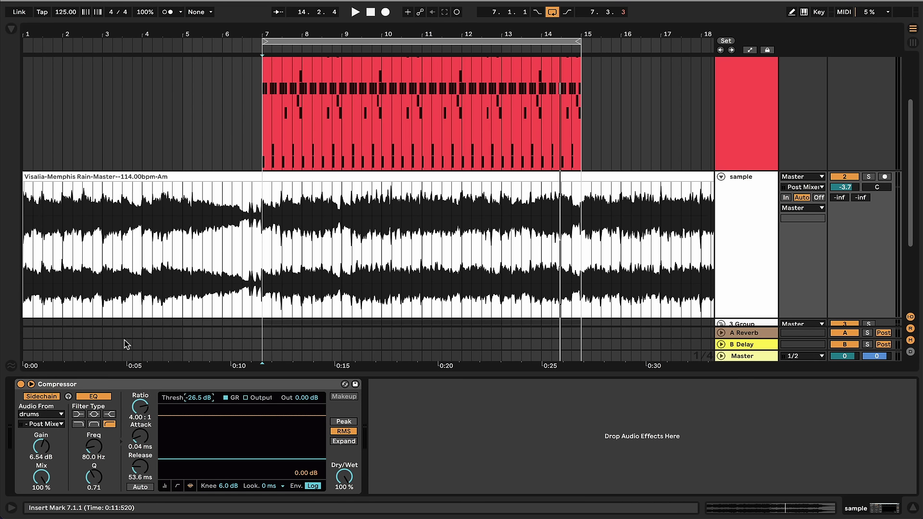
# Step: Compare the sample from bar 7 with the Compressor bypassed, then re-enable it and stop playback
pyautogui.click(103, 385)
pyautogui.click(21, 384)
pyautogui.click(262, 226)
pyautogui.press('space')
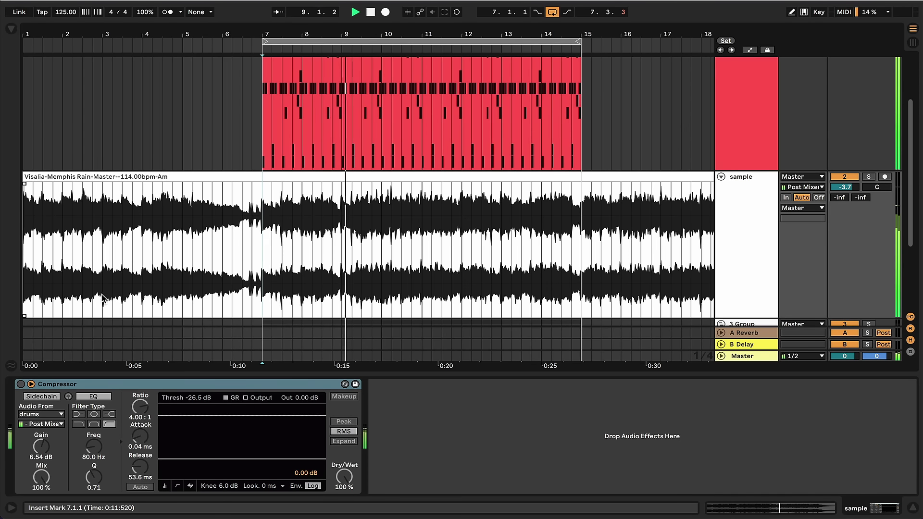
pyautogui.click(21, 384)
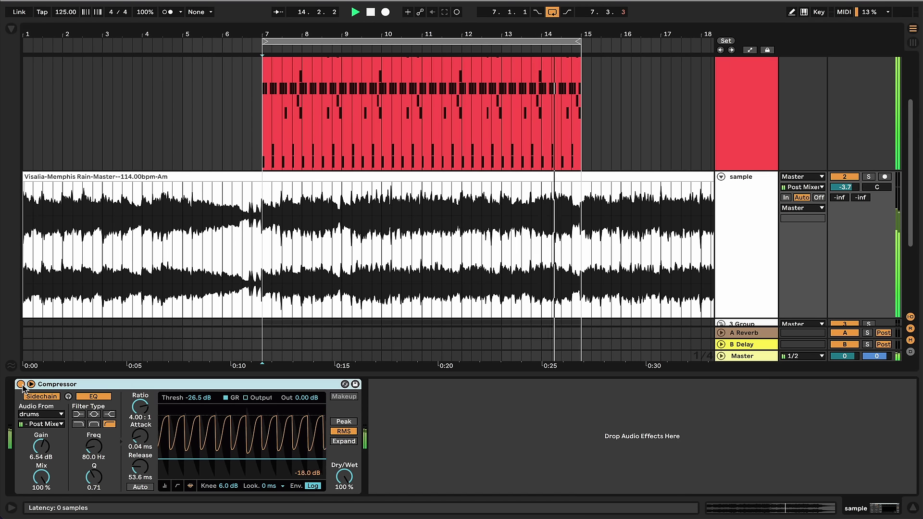
pyautogui.press('space')
pyautogui.scroll(1, 373, 241)
pyautogui.scroll(1, 373, 241)
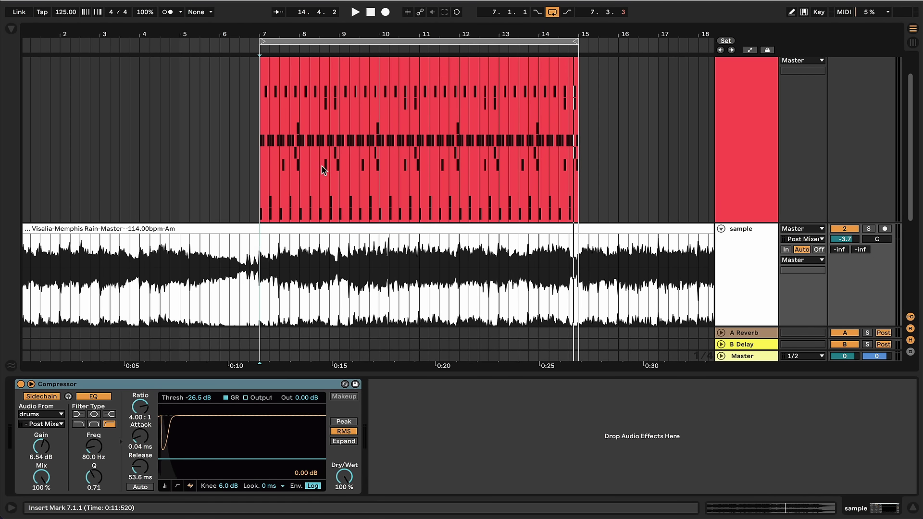
pyautogui.scroll(-2, 322, 170)
# Step: Load an Auto Filter onto the sample track and set it to high-pass
pyautogui.click(728, 112)
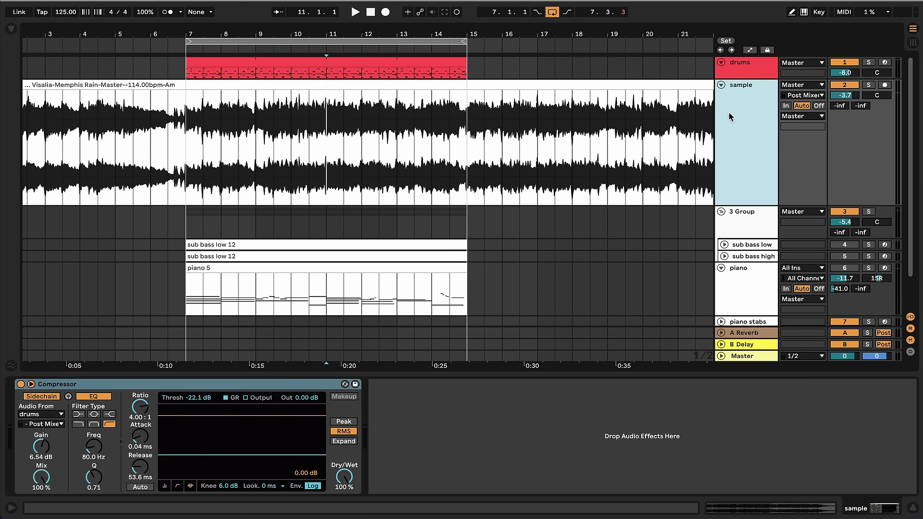
pyautogui.hotkey('ctrl', 'f')
pyautogui.write('filt')
pyautogui.press('Down')
pyautogui.press('Down')
pyautogui.press('Return')
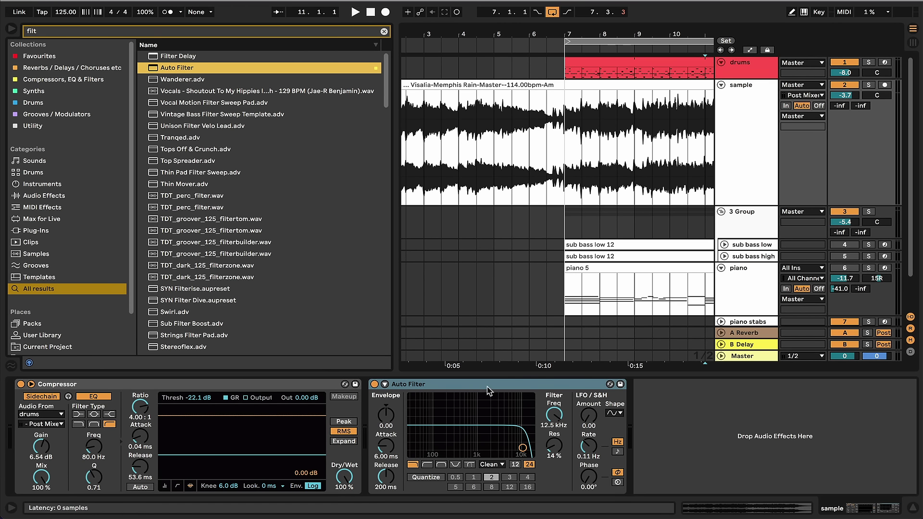
pyautogui.click(427, 465)
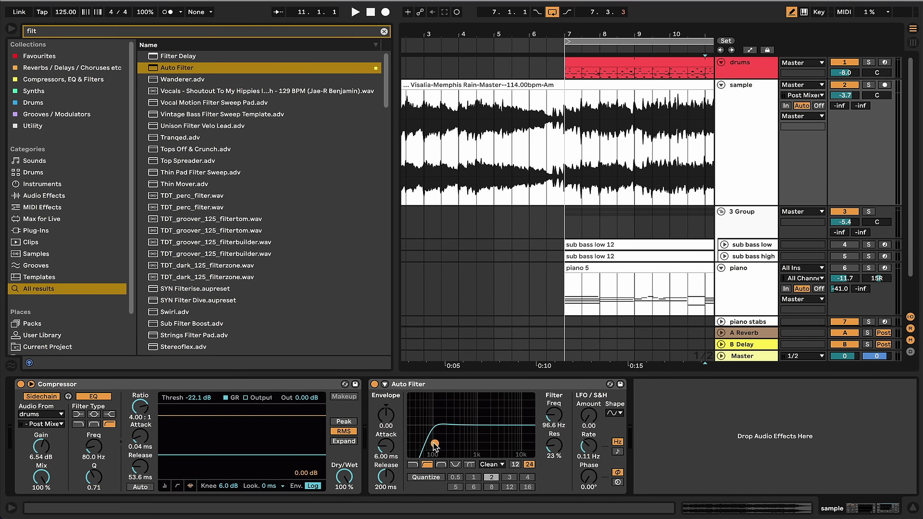
# Step: While playing, adjust the high-pass cutoff to around 100 Hz and lower the resonance
pyautogui.press('alt+super+b')
pyautogui.press('space')
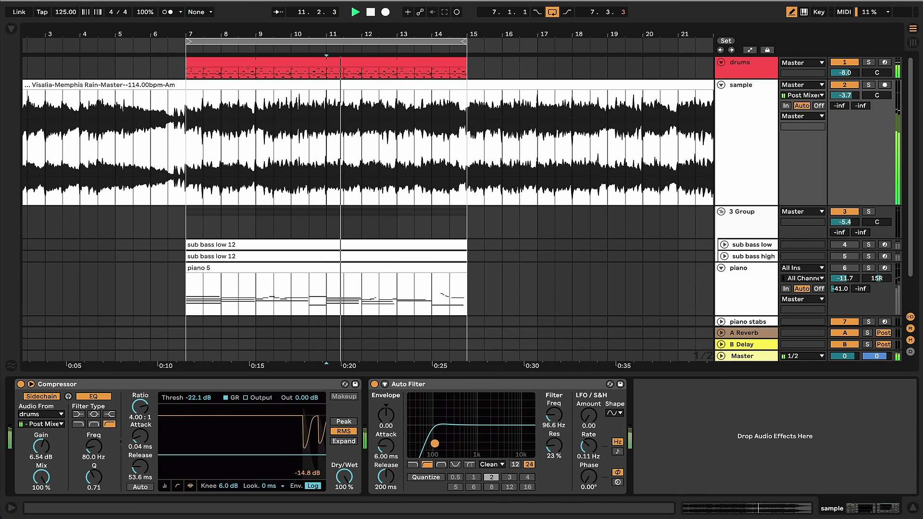
pyautogui.moveTo(434, 445)
pyautogui.mouseDown()
pyautogui.moveTo(475, 446)
pyautogui.moveTo(438, 446)
pyautogui.mouseUp()
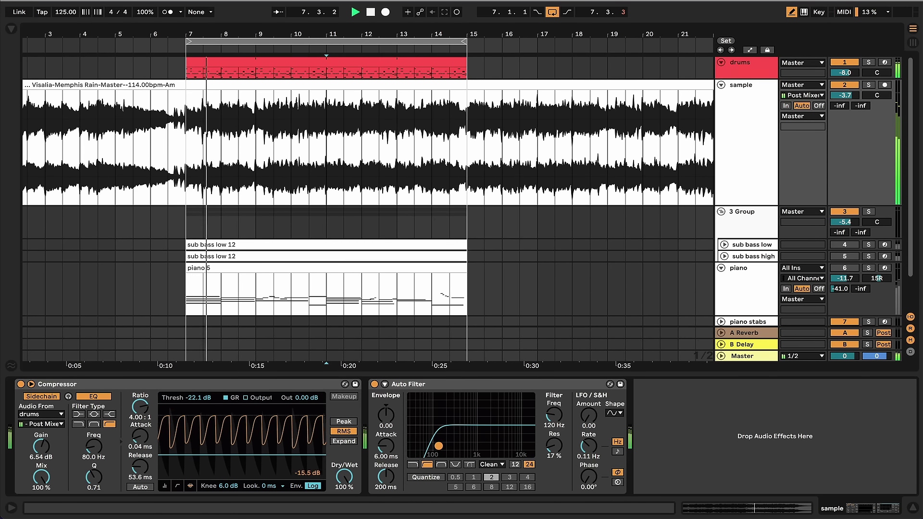
pyautogui.moveTo(439, 446); pyautogui.dragTo(411, 441)
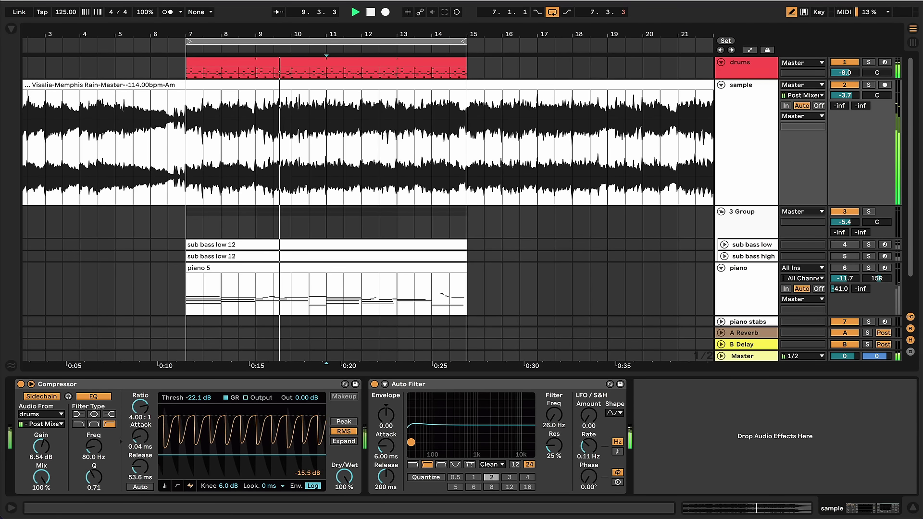
pyautogui.hotkey('ctrl', 'z')
pyautogui.moveTo(435, 447); pyautogui.dragTo(434, 446)
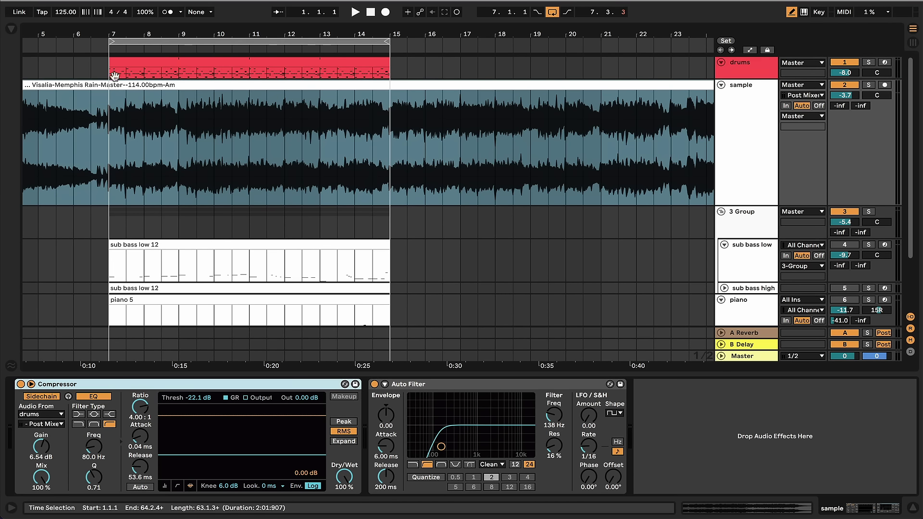
# Step: Audition the sample clip transposed +5 semitones from bar 7, then hide Clip View to show all tracks
pyautogui.doubleClick(161, 98)
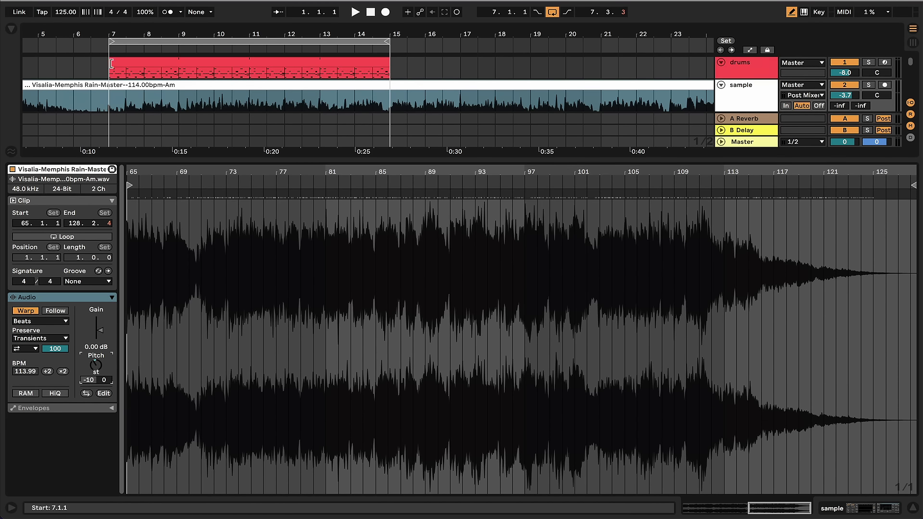
pyautogui.click(118, 61)
pyautogui.press('space')
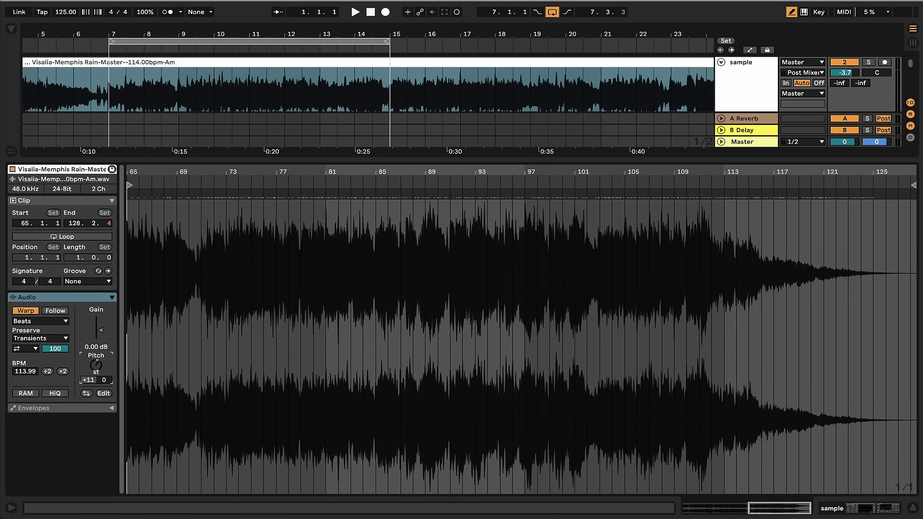
pyautogui.click(111, 91)
pyautogui.press('space')
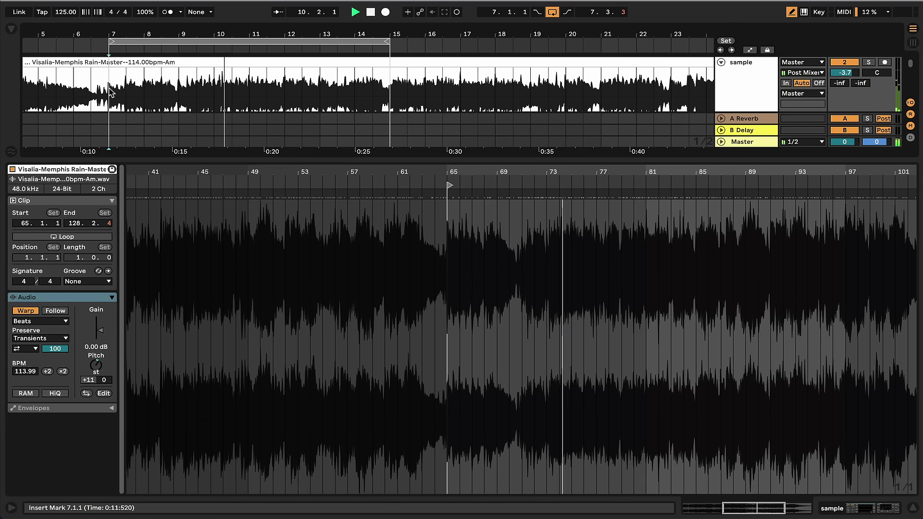
pyautogui.press('space')
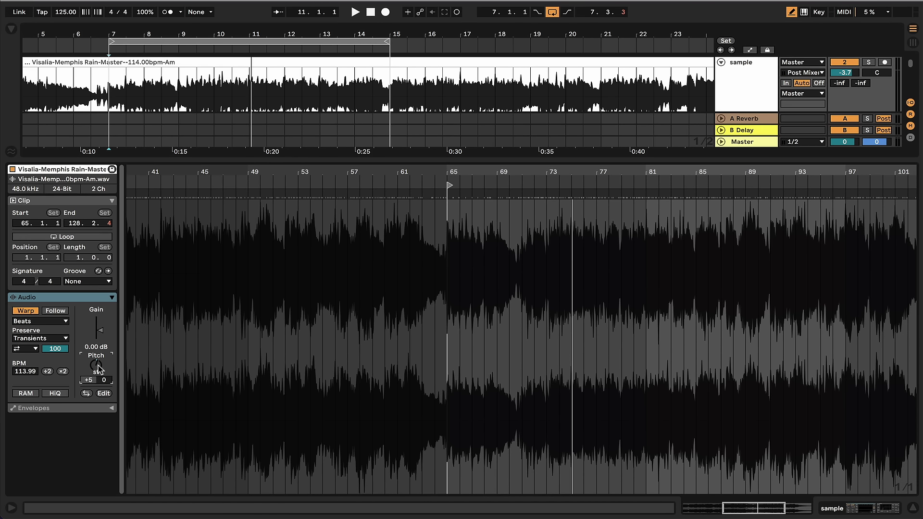
pyautogui.hotkey('ctrl', 'alt', 'l')
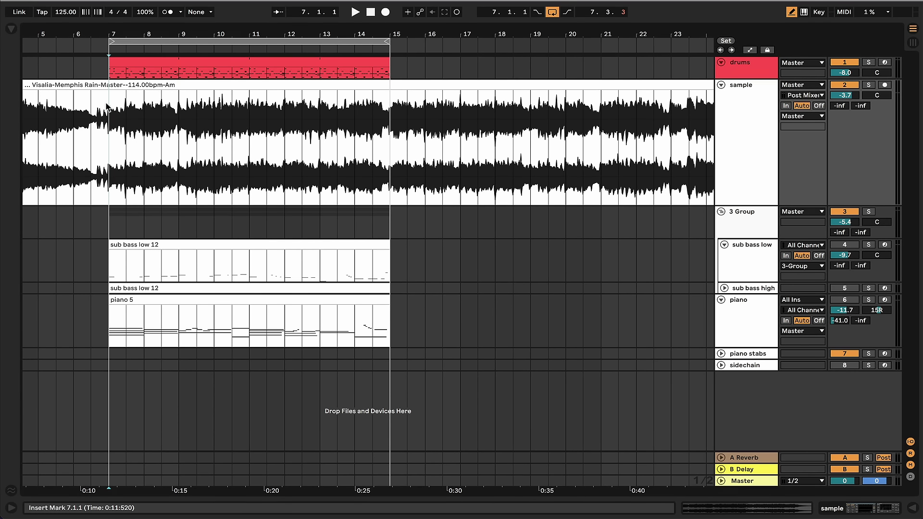
pyautogui.press('space')
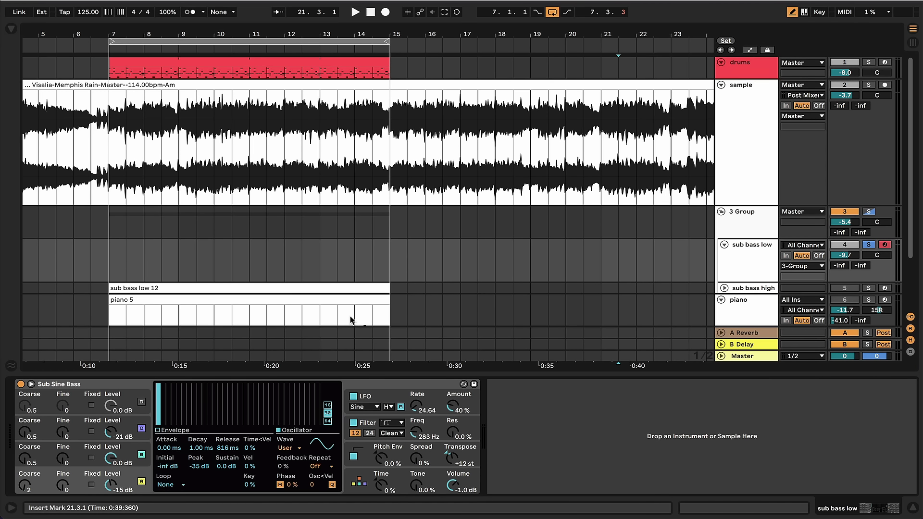
# Step: Record a Sub Sine Bass part on the sub bass low track across bars 7–15
pyautogui.click(753, 264)
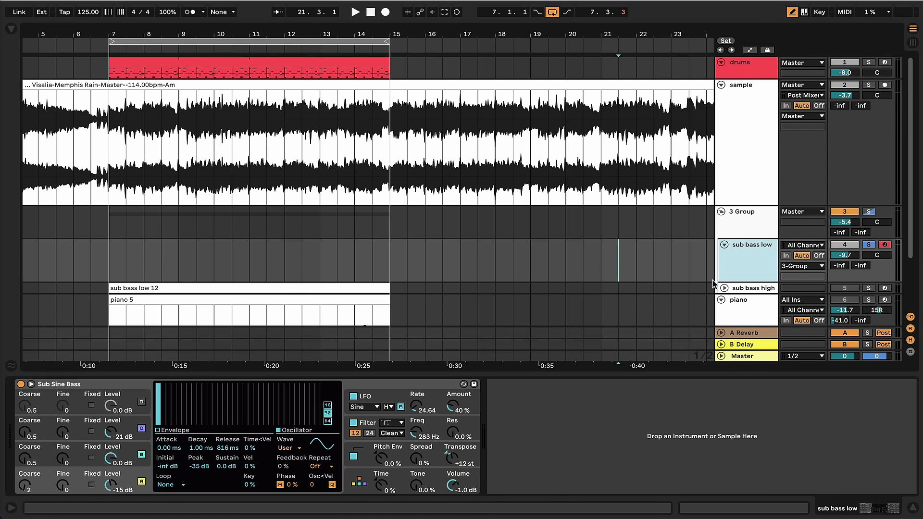
pyautogui.click(118, 385)
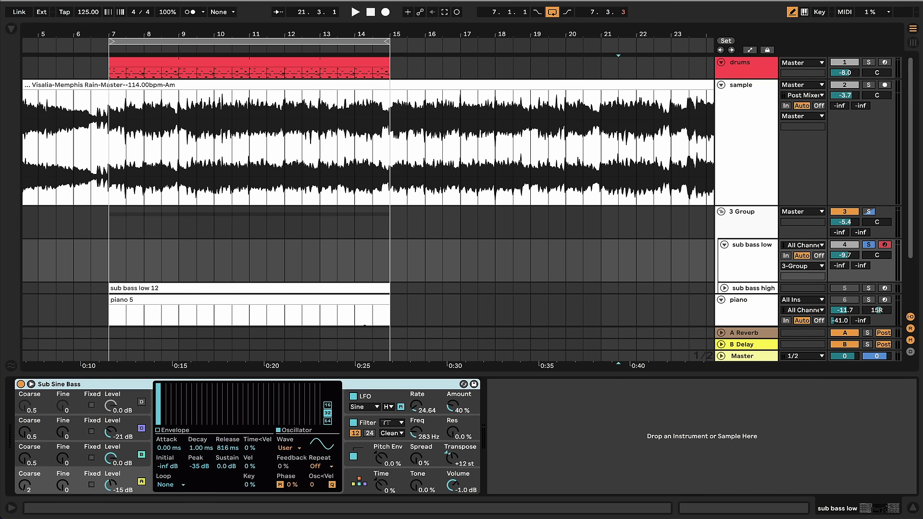
pyautogui.click(386, 12)
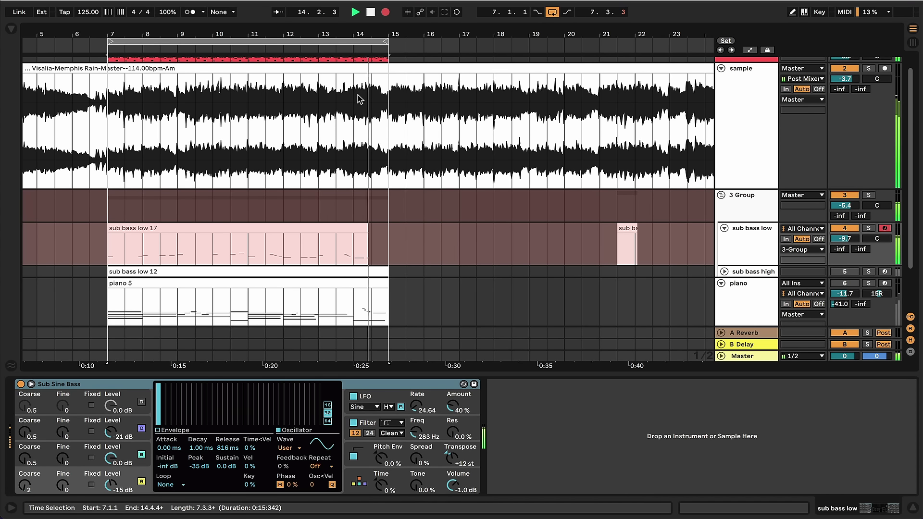
pyautogui.press('space')
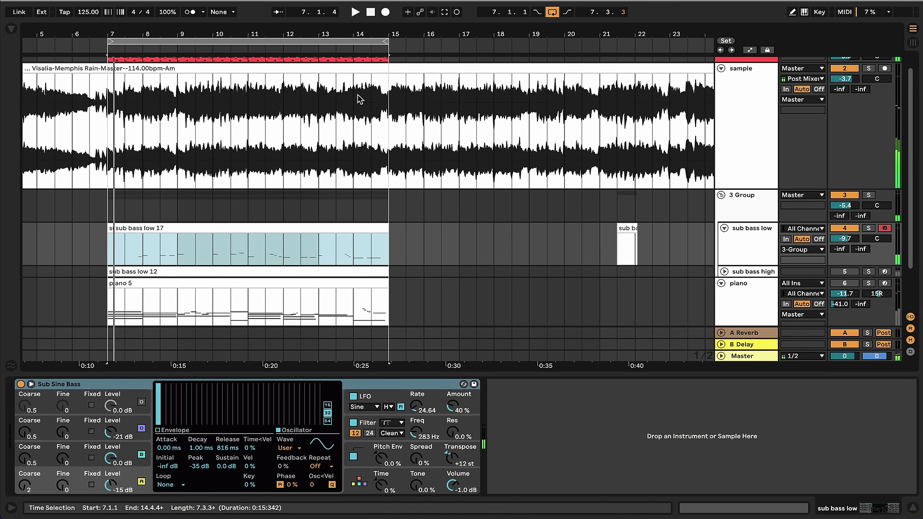
# Step: Open the recorded bass clip's notes and play it back
pyautogui.click(423, 219)
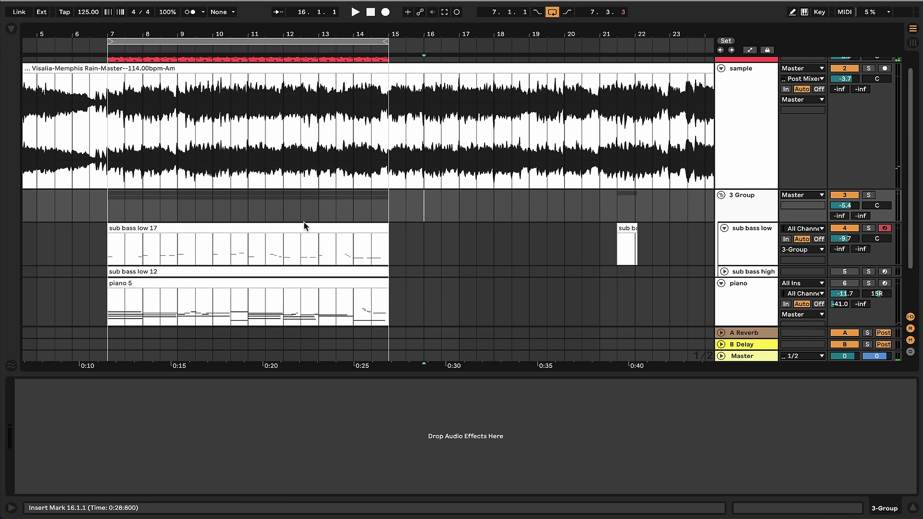
pyautogui.doubleClick(273, 230)
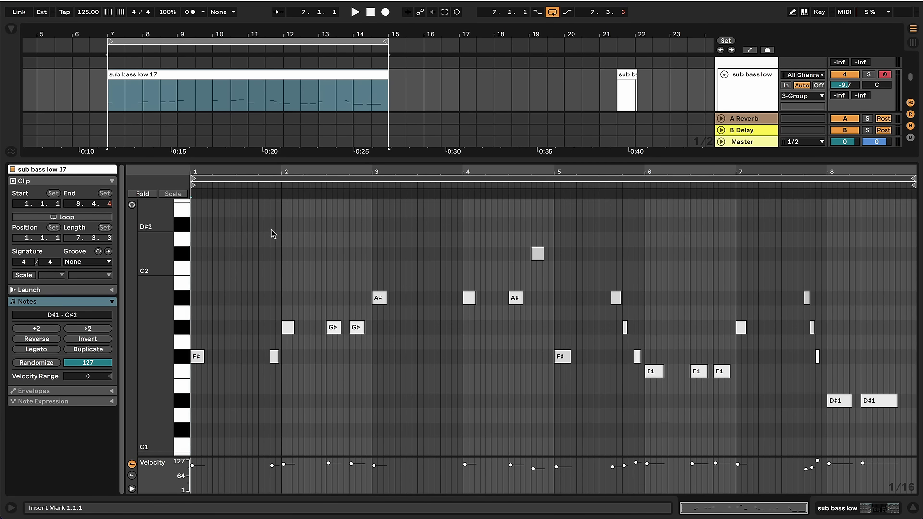
pyautogui.scroll(3, 271, 229)
pyautogui.scroll(-5, 272, 229)
pyautogui.press('space')
pyautogui.scroll(3, 272, 234)
pyautogui.scroll(2, 273, 233)
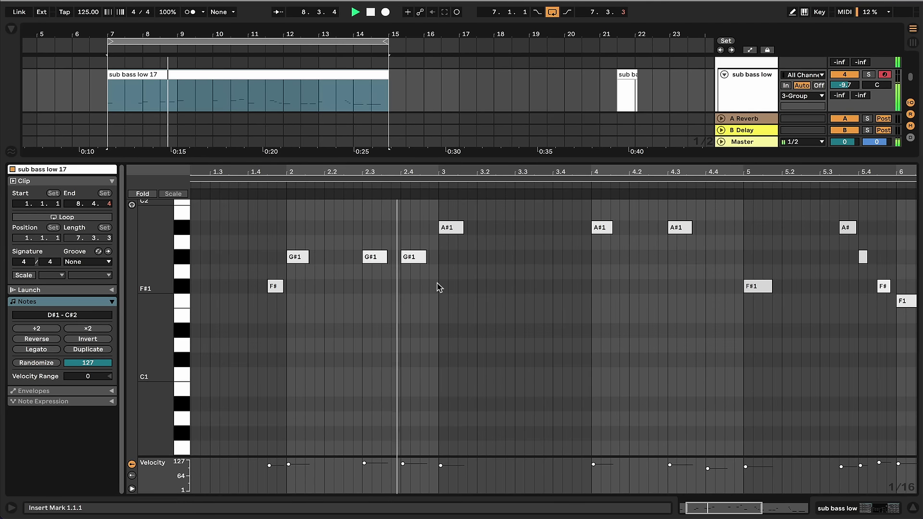
pyautogui.press('space')
# Step: Drop the A#1 notes at bars 3 and 4.3 and the G# at bar 7 an octave
pyautogui.moveTo(488, 251); pyautogui.dragTo(448, 228)
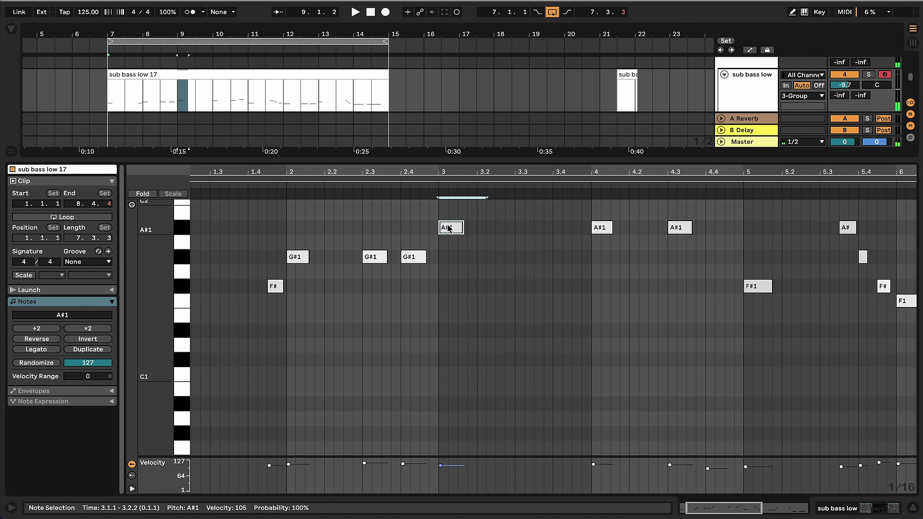
pyautogui.hotkey('shift', 'Down')
pyautogui.press('space')
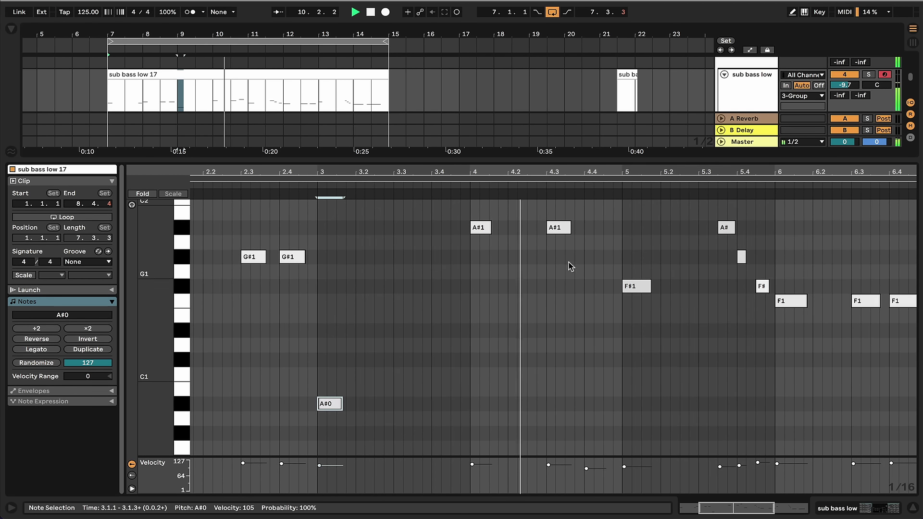
pyautogui.press('space')
pyautogui.click(546, 226)
pyautogui.hotkey('shift', 'Down')
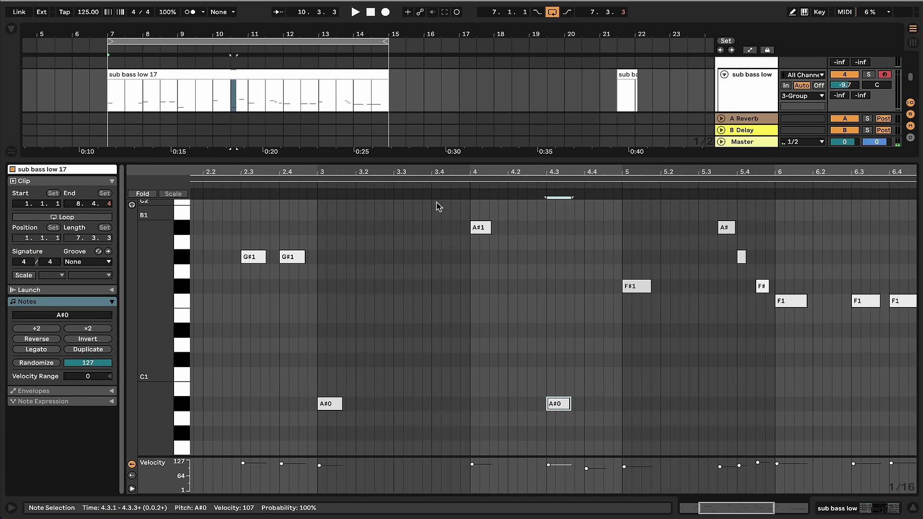
pyautogui.press('space')
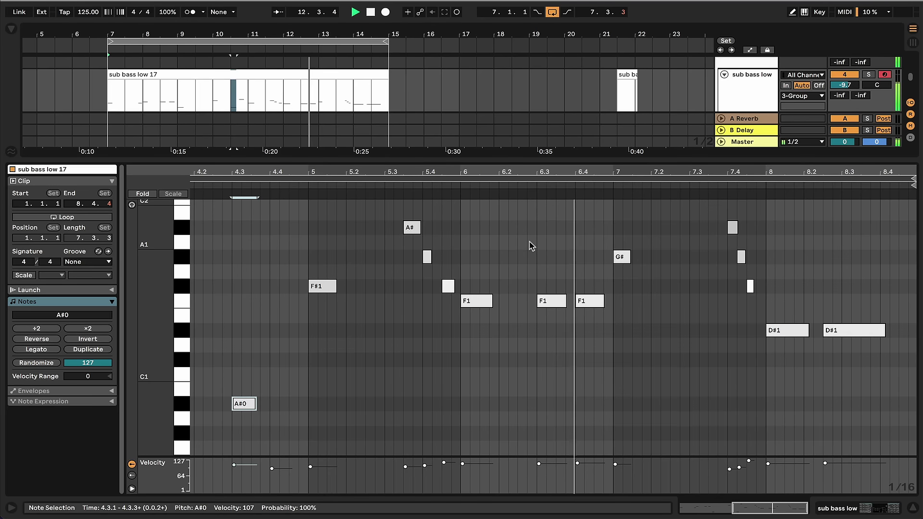
pyautogui.press('space')
pyautogui.click(620, 257)
pyautogui.hotkey('shift', 'Down')
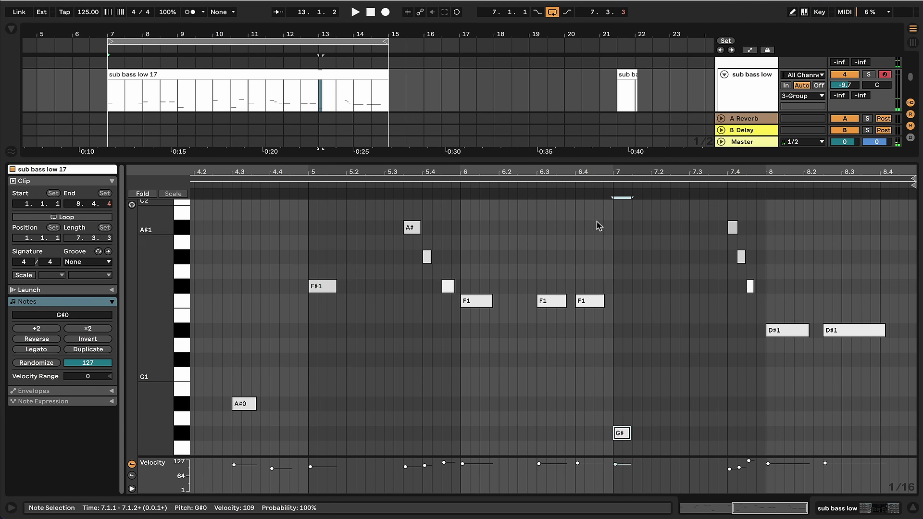
pyautogui.press('space')
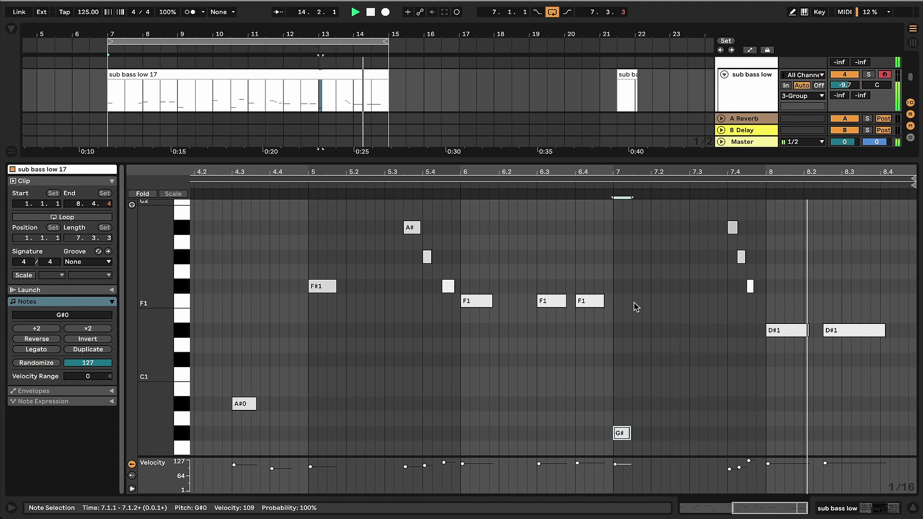
pyautogui.press('space')
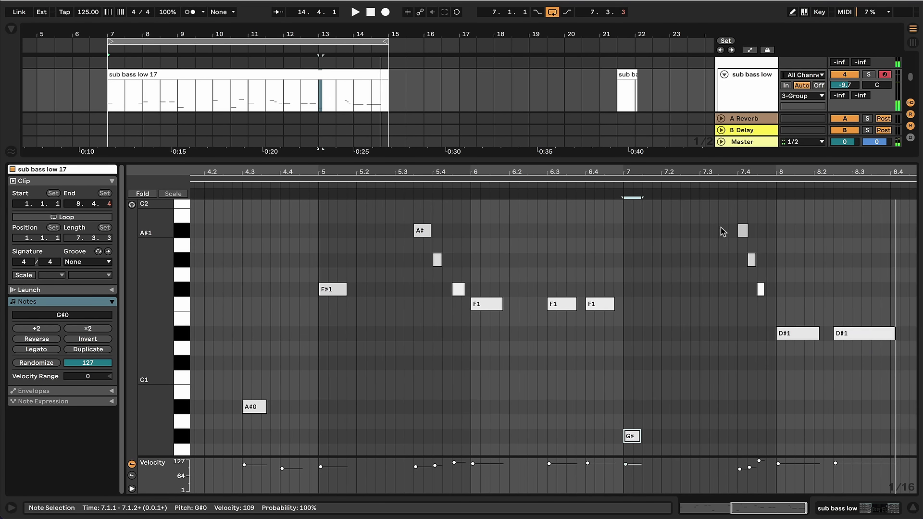
# Step: Move the small A#1 note earlier to 7.3.3 and lengthen the first D#1 note
pyautogui.moveTo(379, 225); pyautogui.dragTo(443, 265)
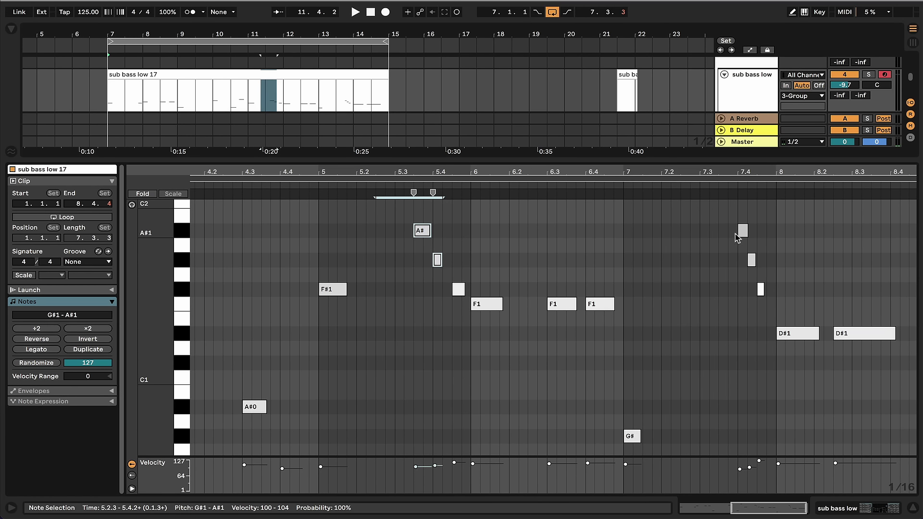
pyautogui.moveTo(742, 233); pyautogui.dragTo(773, 286)
pyautogui.click(716, 186)
pyautogui.moveTo(818, 335); pyautogui.dragTo(827, 338)
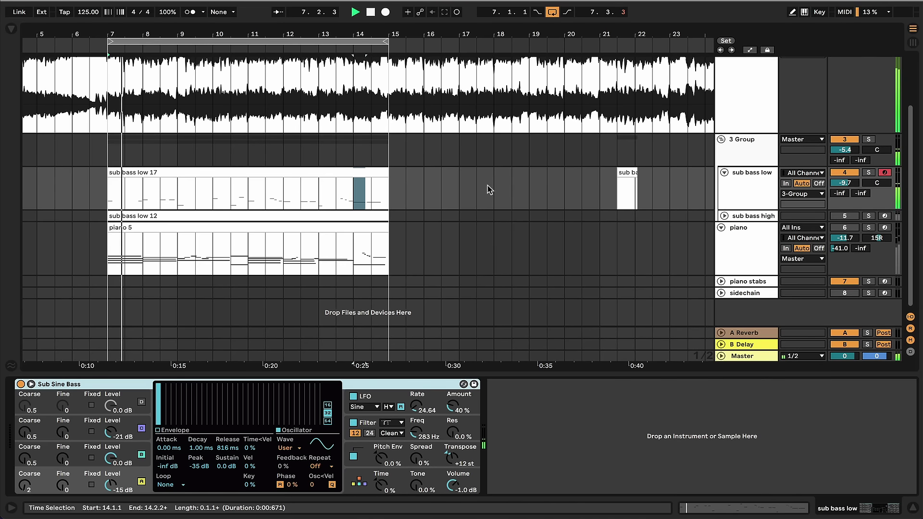
pyautogui.click(333, 172)
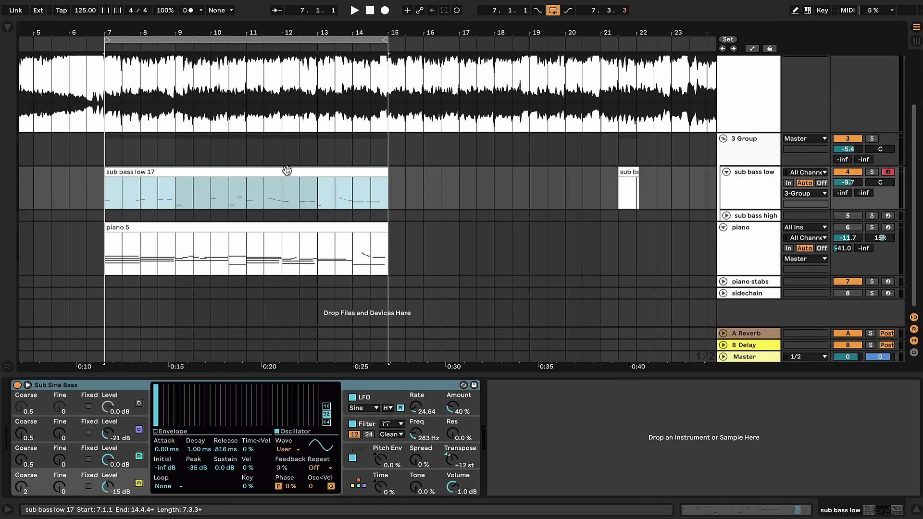
# Step: Copy the sub bass low 17 clip onto sub bass high and transpose all its notes down
pyautogui.moveTo(287, 171); pyautogui.dragTo(288, 219)
pyautogui.click(751, 218)
pyautogui.doubleClick(744, 217)
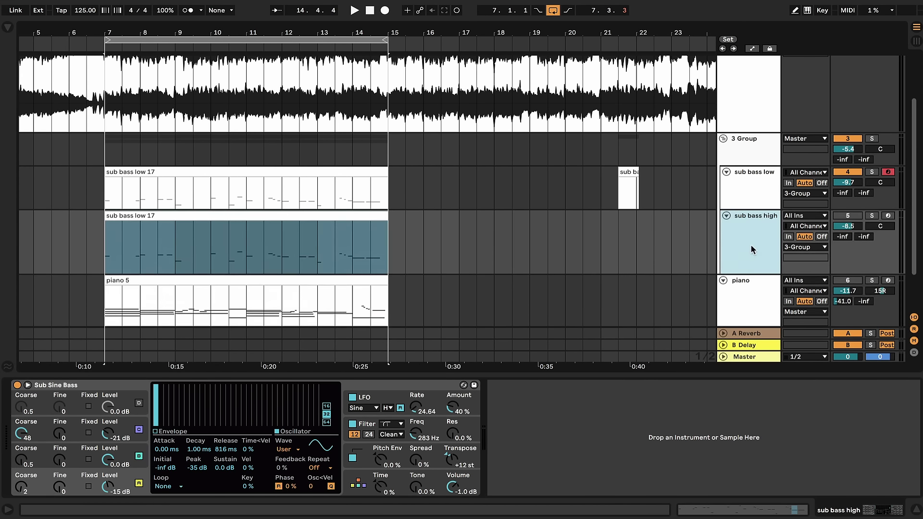
pyautogui.doubleClick(294, 219)
pyautogui.hotkey('ctrl', 'a')
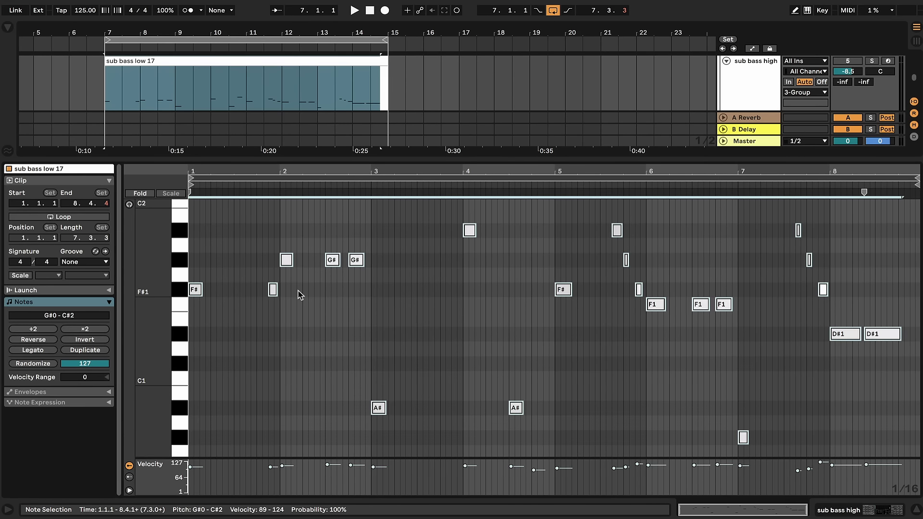
pyautogui.press('Down')
pyautogui.hotkey('shift', 'Tab')
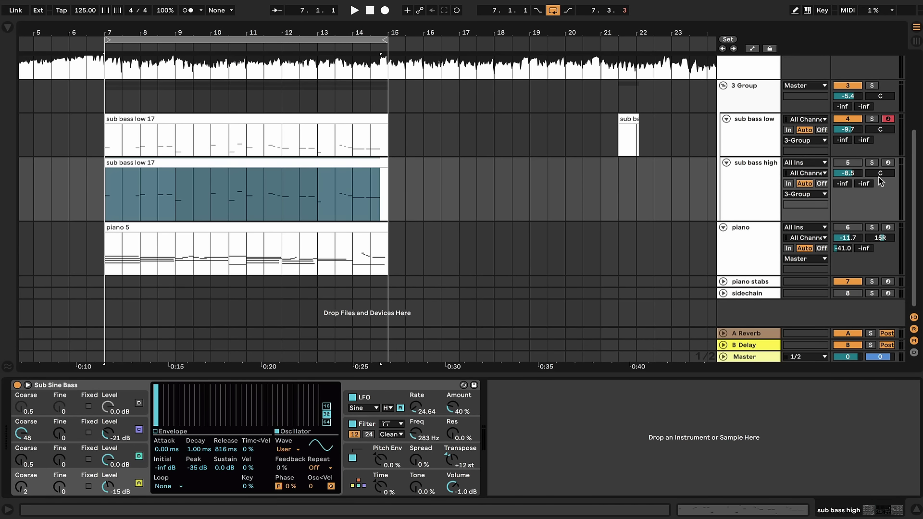
# Step: Solo the sub bass low track and lower sub bass high's volume to -9.0 dB during playback
pyautogui.click(872, 119)
pyautogui.press('space')
pyautogui.click(754, 168)
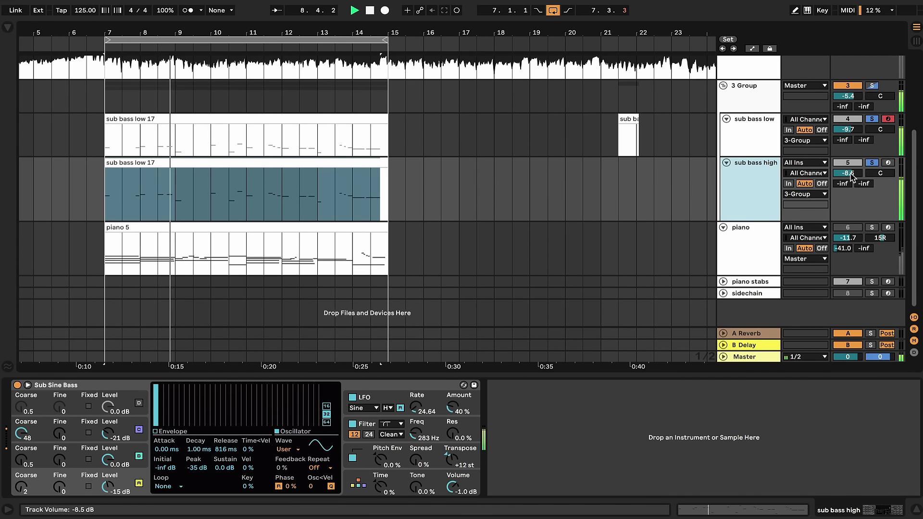
pyautogui.moveTo(853, 177)
pyautogui.mouseDown()
pyautogui.moveTo(853, 231)
pyautogui.moveTo(852, 187)
pyautogui.mouseUp()
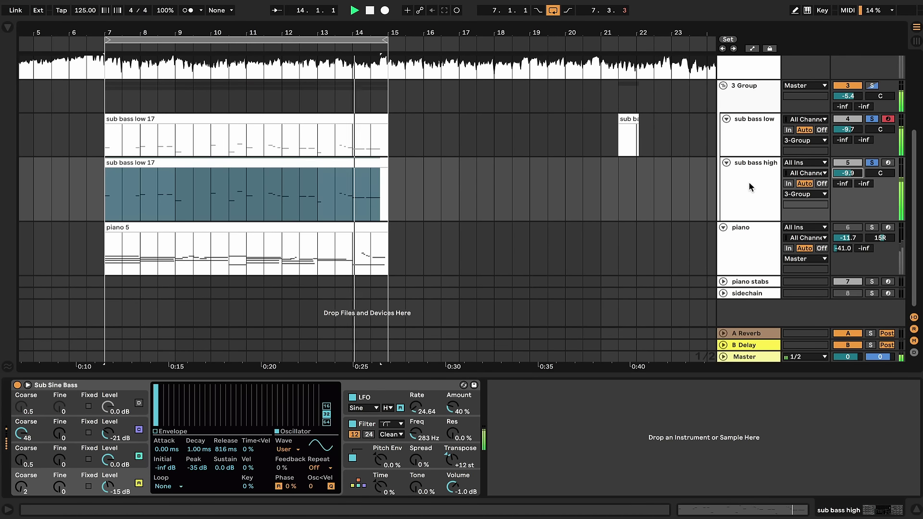
pyautogui.press('space')
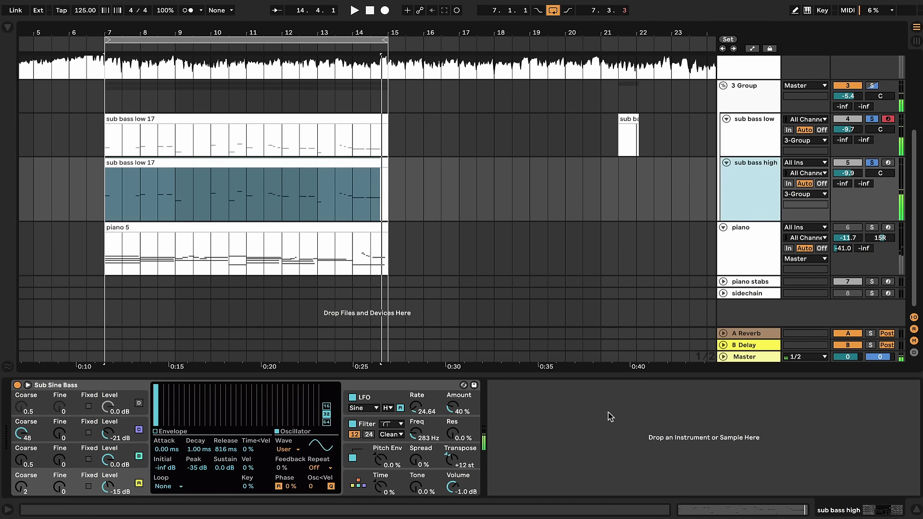
# Step: Search 'choru', load Chorus-Ensemble on sub bass high, and turn its Dry/Wet to 25 %
pyautogui.hotkey('ctrl', 'f')
pyautogui.write('choru')
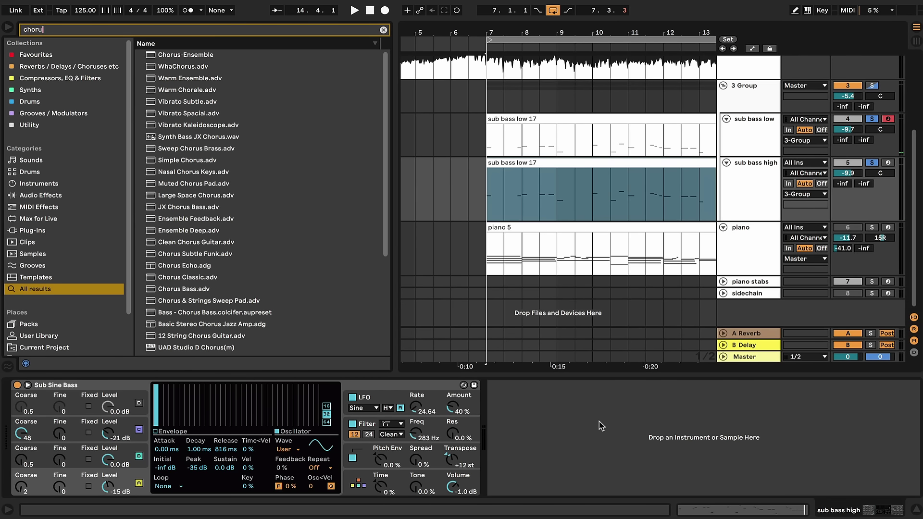
pyautogui.doubleClick(184, 54)
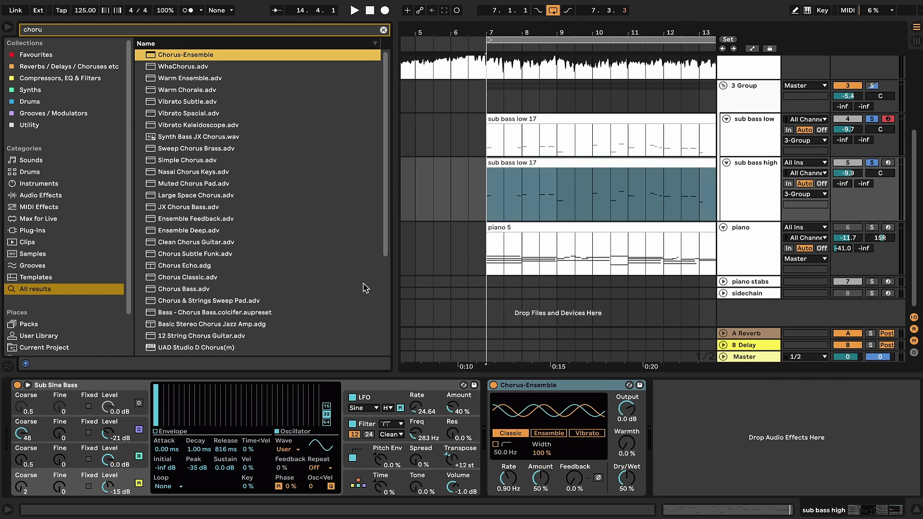
pyautogui.hotkey('ctrl', 'alt', 'b')
pyautogui.press('space')
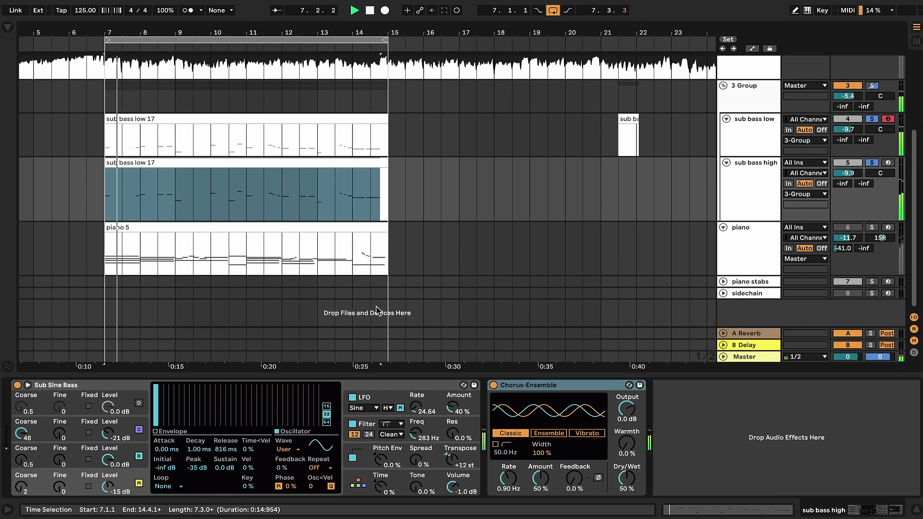
pyautogui.moveTo(627, 478); pyautogui.dragTo(627, 491)
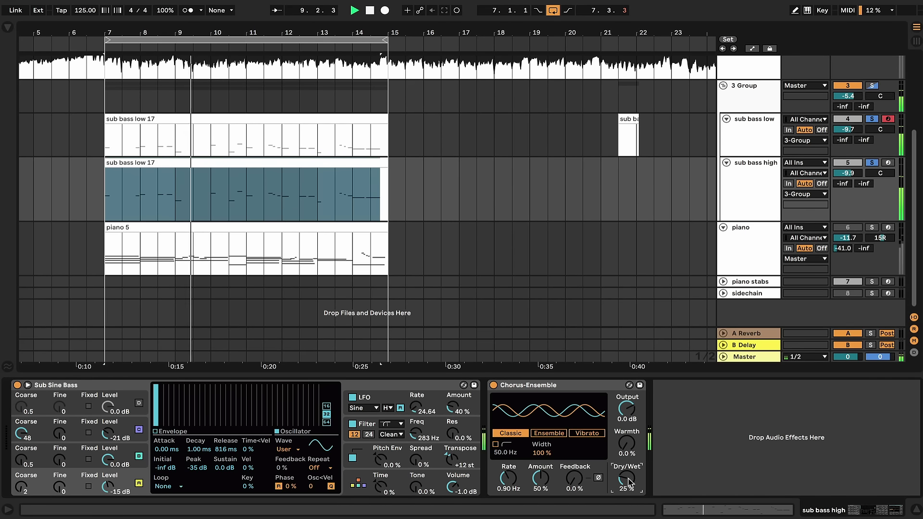
pyautogui.click(270, 118)
pyautogui.press('+')
pyautogui.press('space')
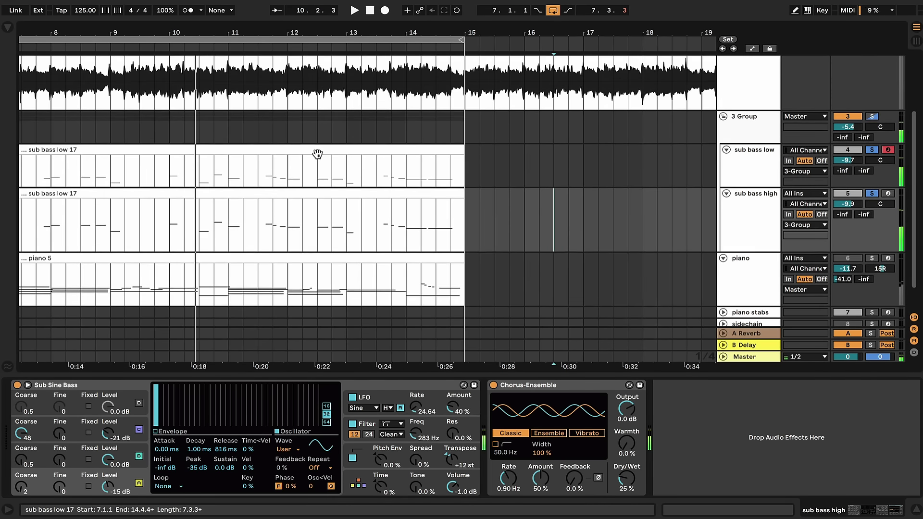
# Step: Open the sub bass low 17 notes and drag the low note at bar 7 up to A#0
pyautogui.doubleClick(317, 154)
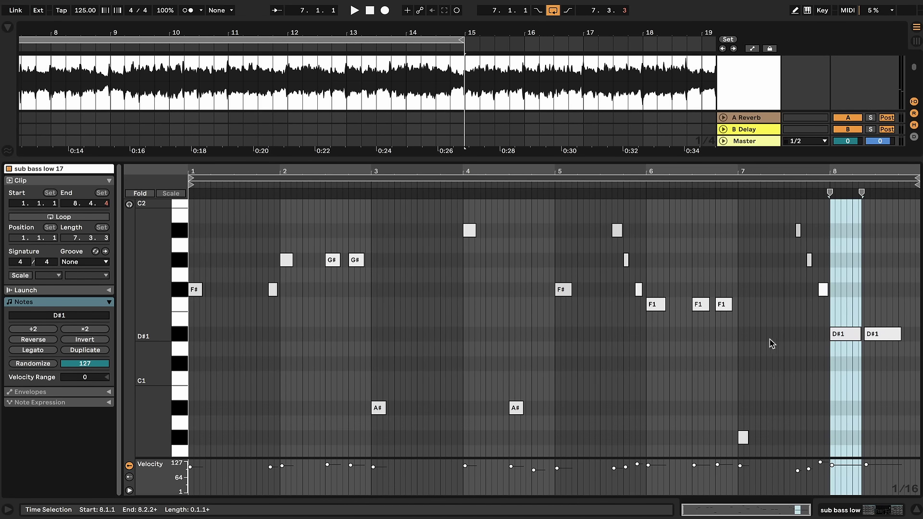
pyautogui.moveTo(617, 308); pyautogui.dragTo(772, 304)
pyautogui.click(798, 230)
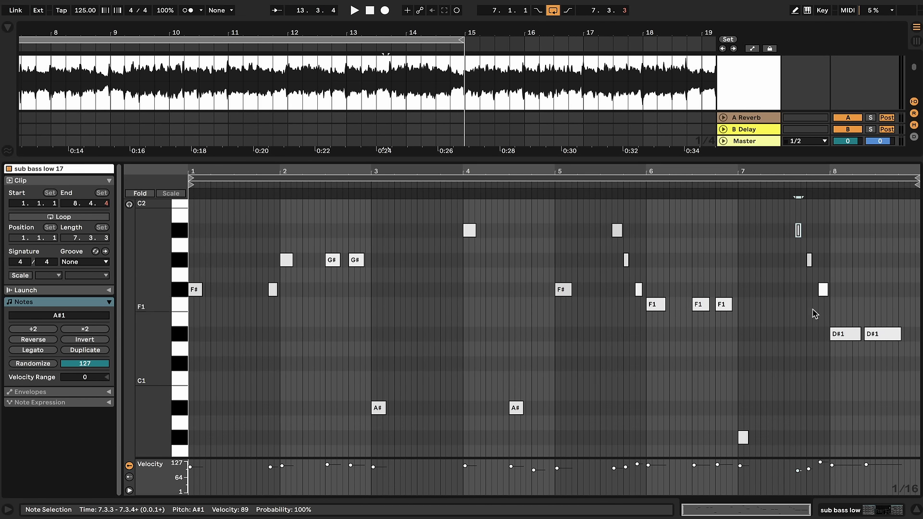
pyautogui.click(686, 195)
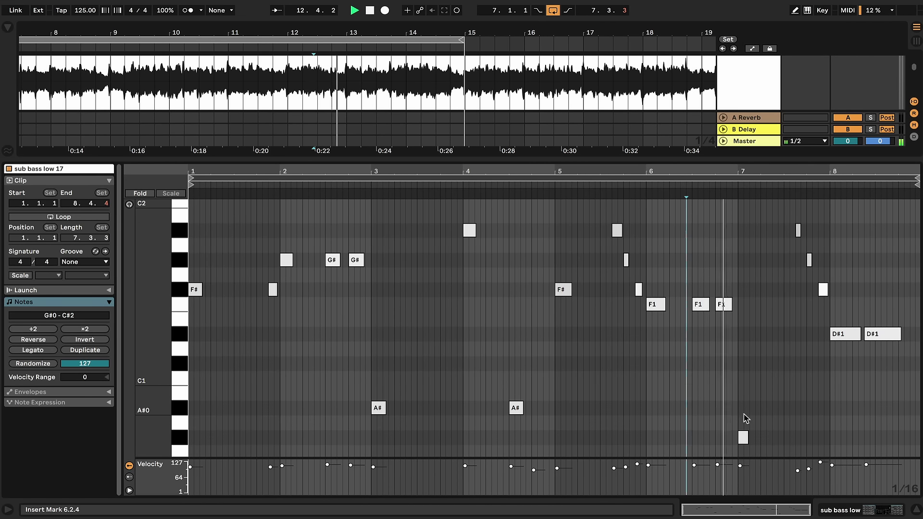
pyautogui.moveTo(743, 435); pyautogui.dragTo(743, 407)
pyautogui.press('space')
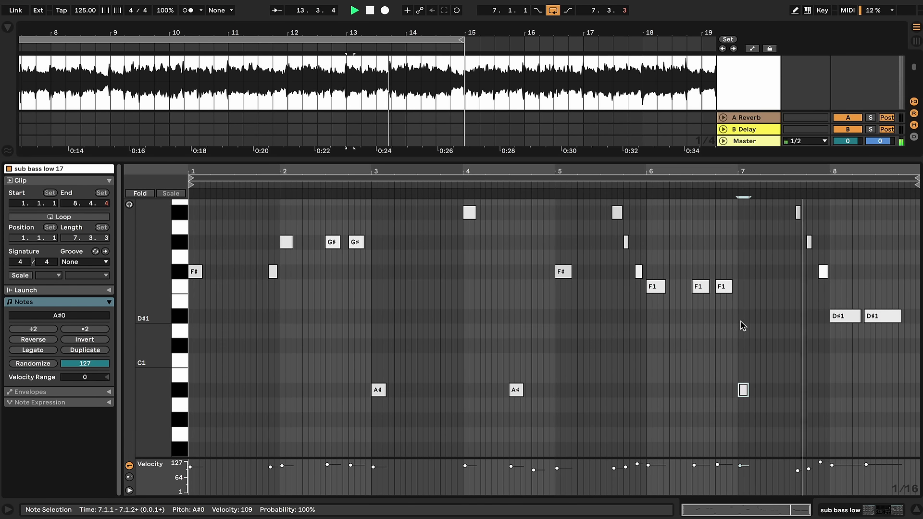
# Step: Reopen the clip to audition the G#1 note near bar 7, then return to the arrangement
pyautogui.click(396, 123)
pyautogui.press('space')
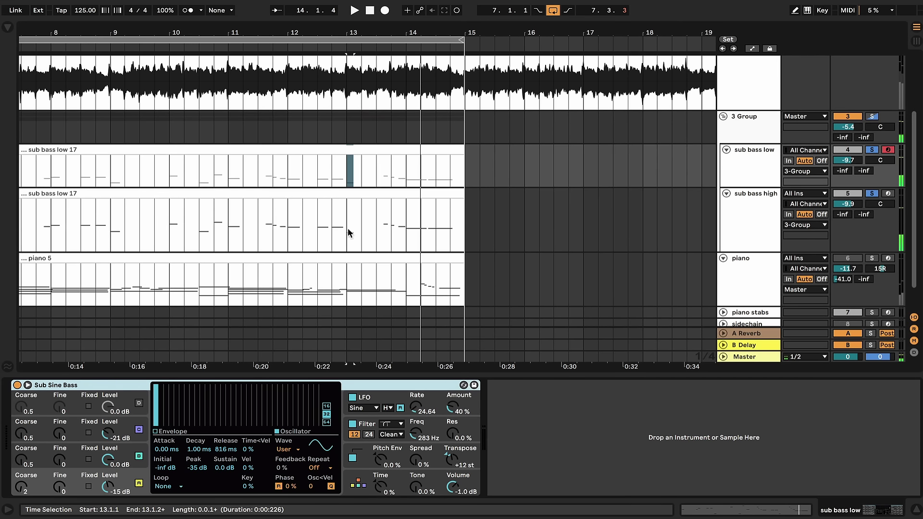
pyautogui.doubleClick(354, 225)
pyautogui.scroll(-3, 772, 350)
pyautogui.click(743, 378)
pyautogui.click(710, 187)
pyautogui.hotkey('shift', 'Tab')
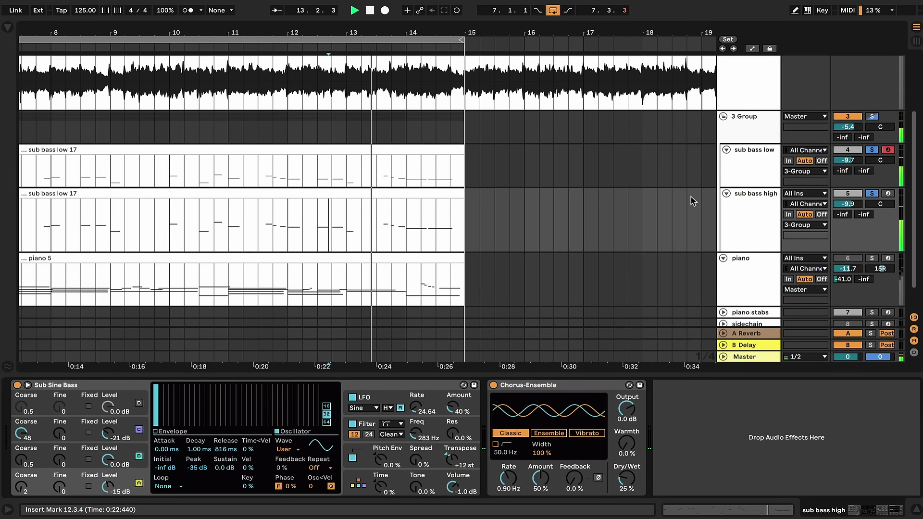
pyautogui.press('space')
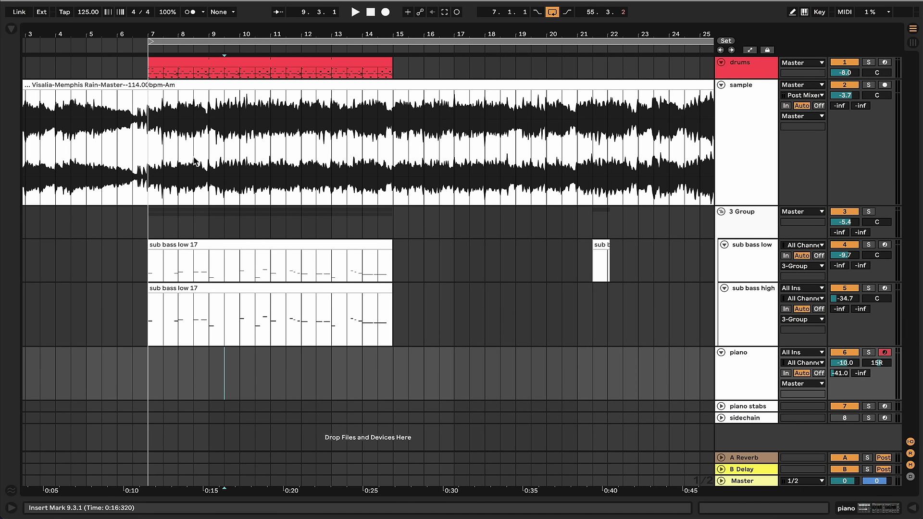
# Step: Check the piano's Grand Piano and Reverb devices and set the start position to bar 7
pyautogui.doubleClick(738, 364)
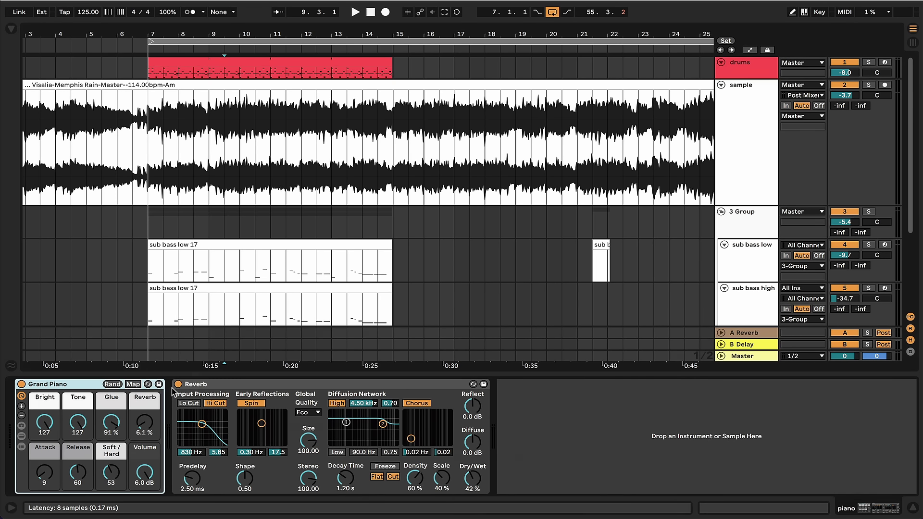
pyautogui.hotkey('ctrl', 'alt', 'l')
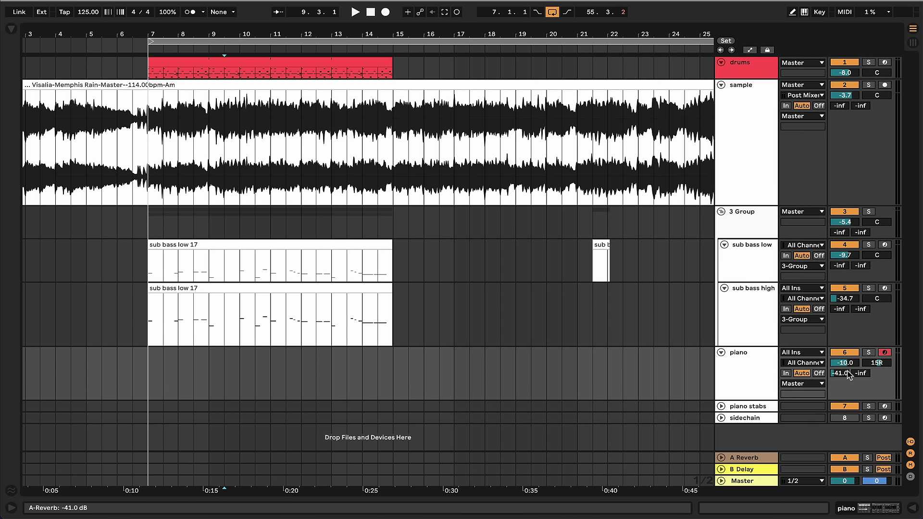
pyautogui.click(148, 144)
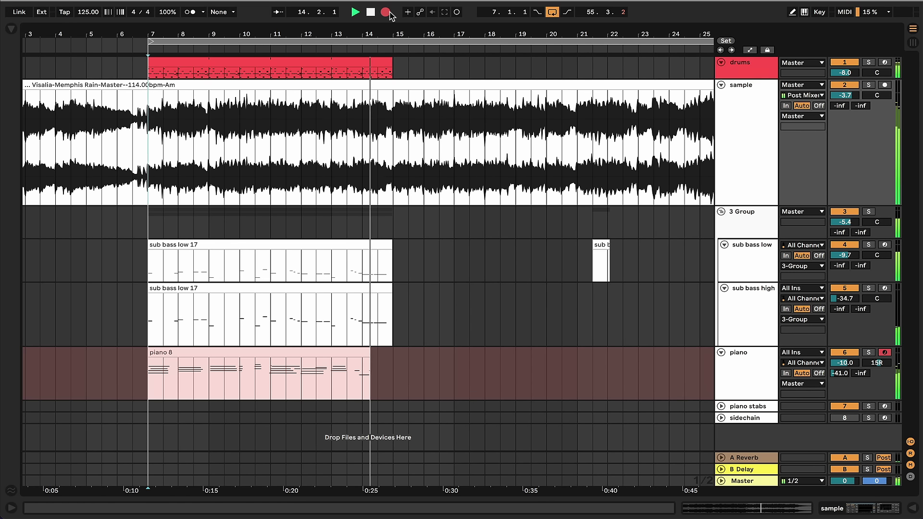
# Step: Stop recording, open piano 8, and shift the C5 and D#5 note starts slightly later
pyautogui.press('space')
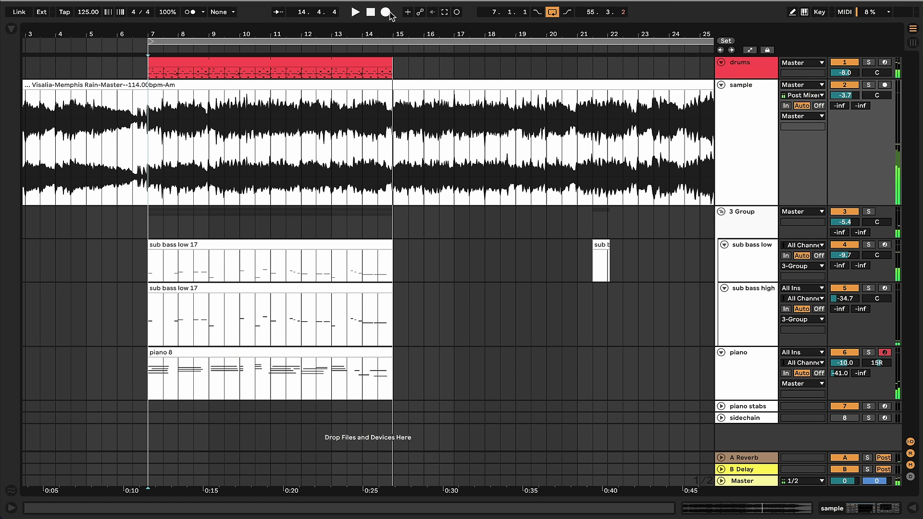
pyautogui.doubleClick(218, 371)
pyautogui.scroll(5, 216, 264)
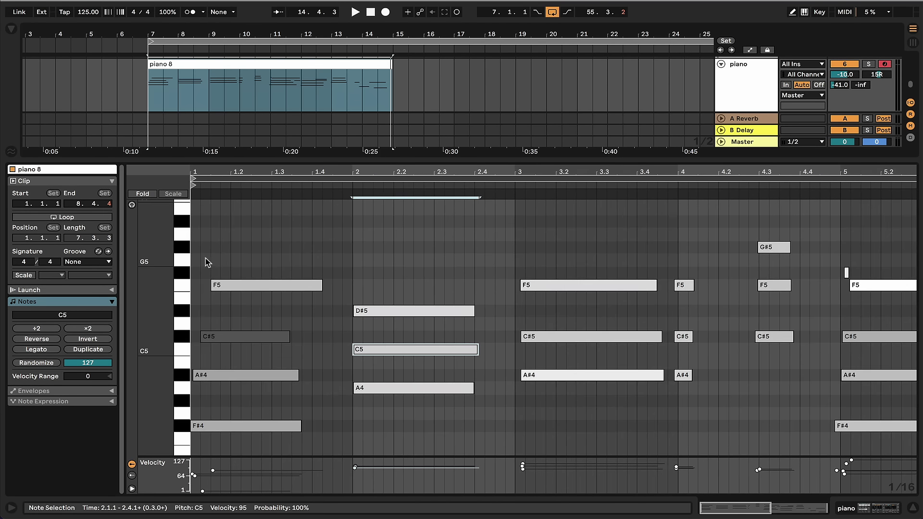
pyautogui.scroll(-2, 212, 368)
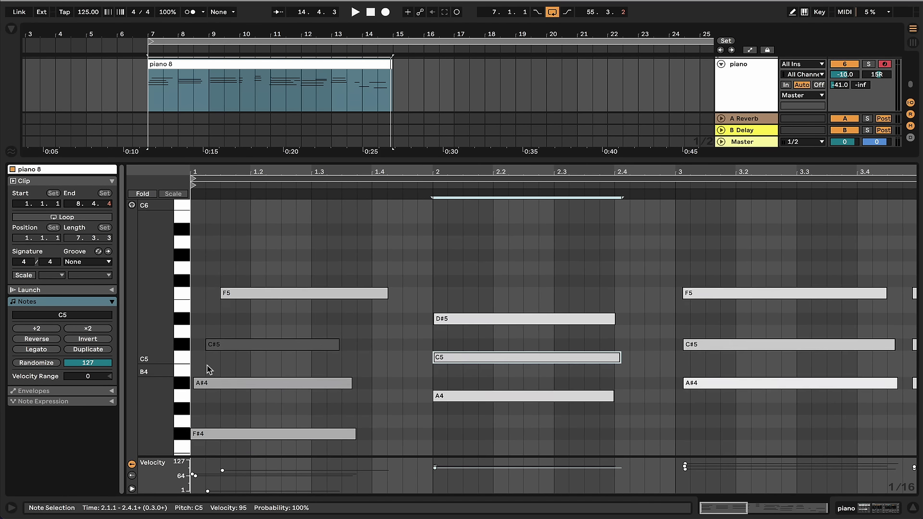
pyautogui.keyDown('shift'); pyautogui.click(436, 321); pyautogui.keyUp('shift')
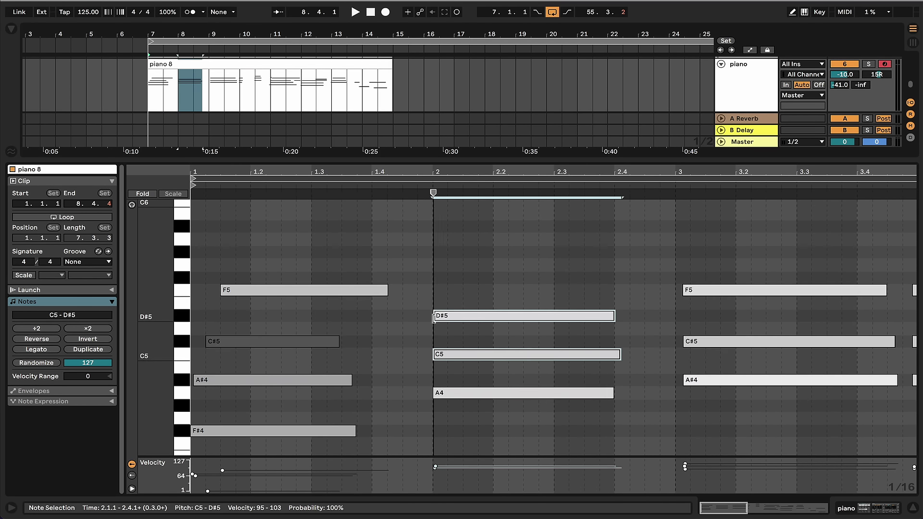
pyautogui.moveTo(434, 319); pyautogui.dragTo(437, 313)
pyautogui.click(434, 302)
pyautogui.click(442, 315)
pyautogui.scroll(-1, 433, 302)
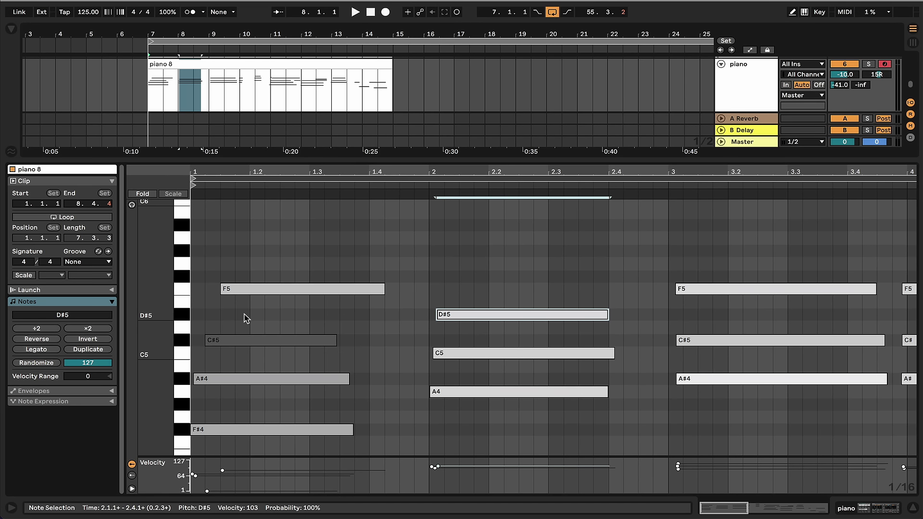
pyautogui.press('space')
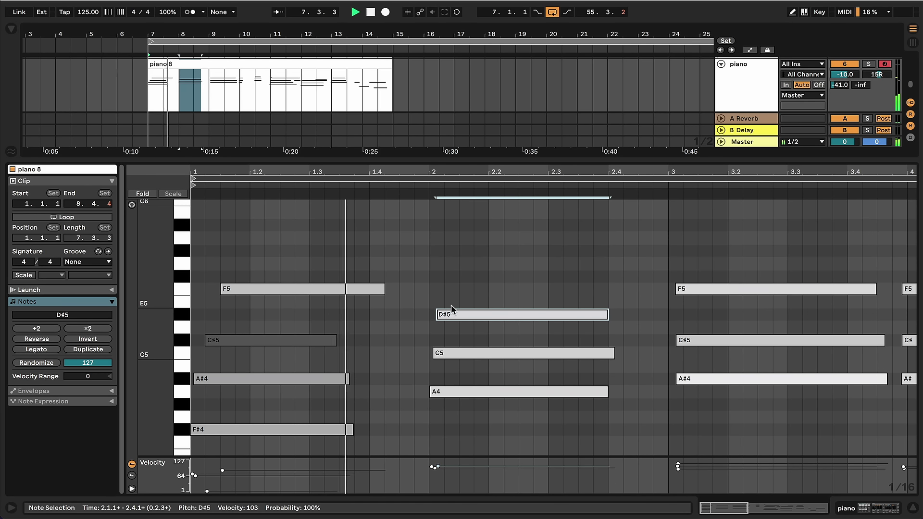
pyautogui.scroll(1, 452, 312)
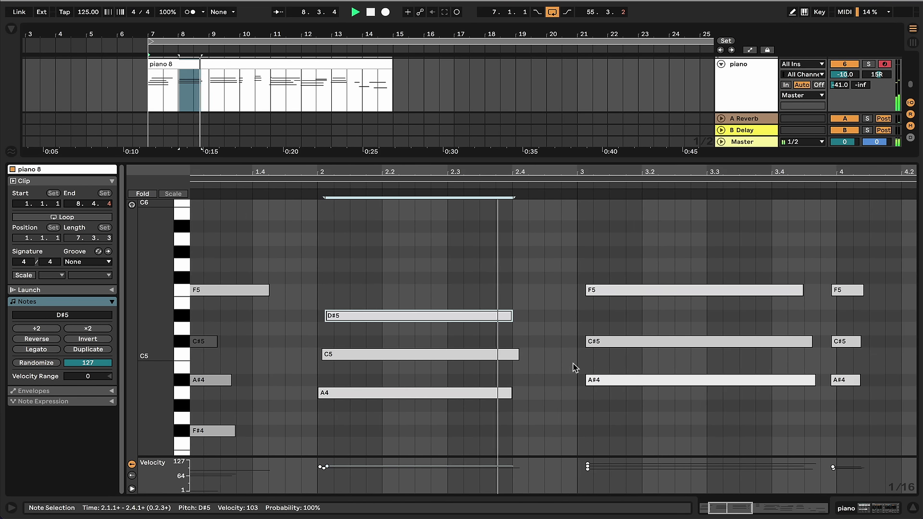
pyautogui.press('space')
# Step: Partially quantize the beat-3 chord with Ctrl+U and audition the beat-4 chord
pyautogui.moveTo(606, 406); pyautogui.dragTo(583, 285)
pyautogui.hotkey('ctrl', 'u')
pyautogui.press('space')
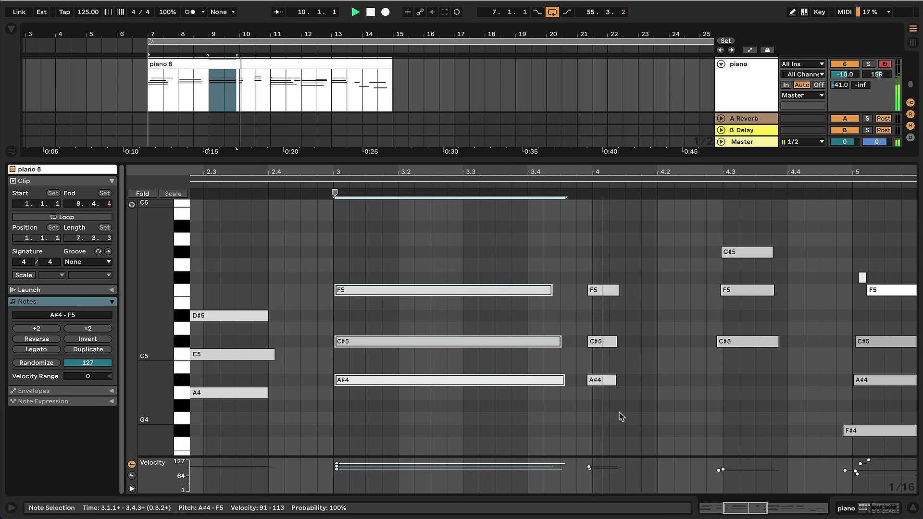
pyautogui.press('space')
pyautogui.moveTo(618, 404); pyautogui.dragTo(595, 294)
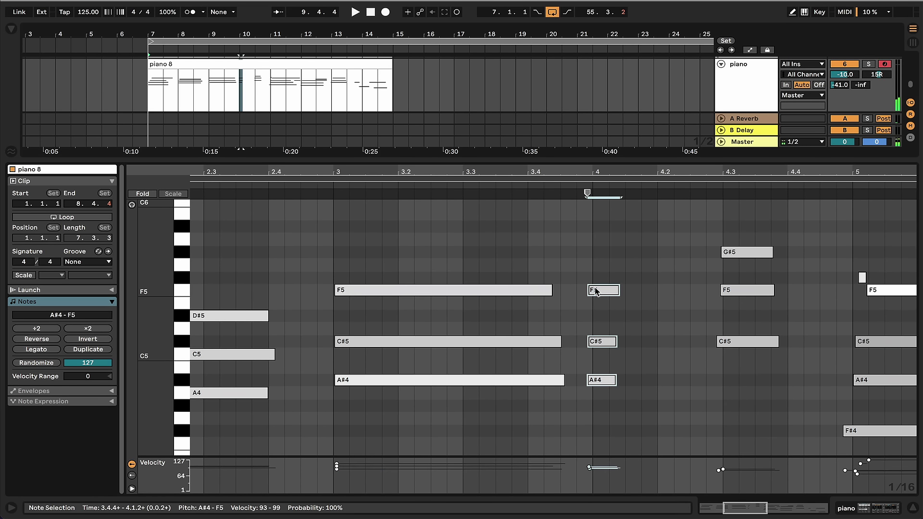
pyautogui.press('space')
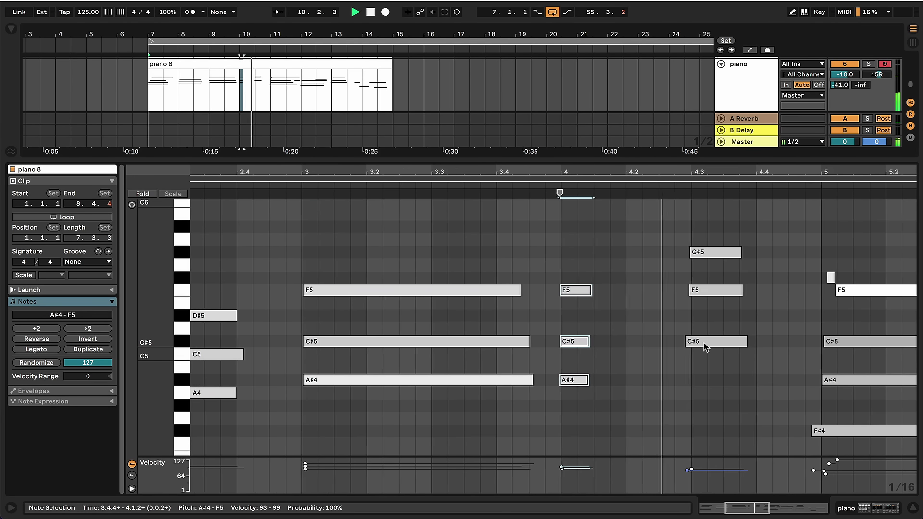
pyautogui.press('space')
# Step: Trim the C#5 note's start to 4.3.1 and move the F#4 note's start slightly later
pyautogui.moveTo(685, 319)
pyautogui.mouseDown()
pyautogui.moveTo(701, 299)
pyautogui.moveTo(691, 242)
pyautogui.moveTo(694, 255)
pyautogui.mouseUp()
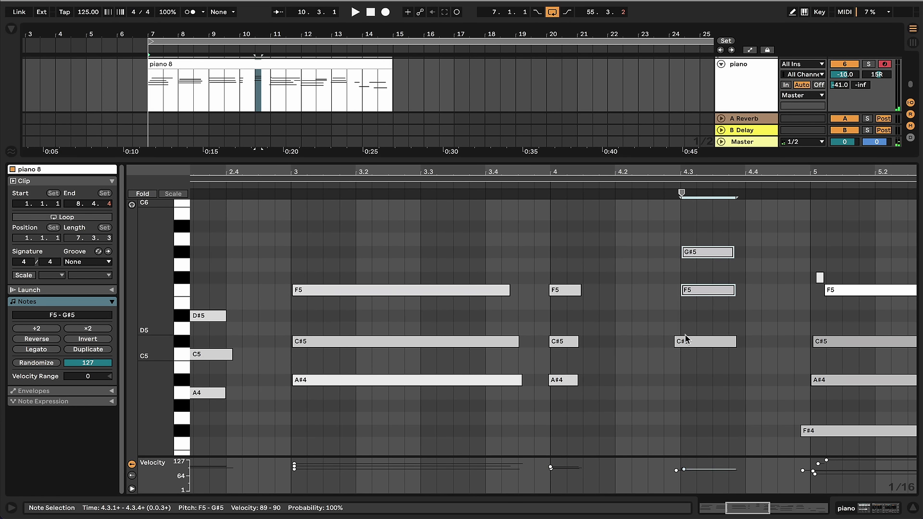
pyautogui.moveTo(687, 338)
pyautogui.mouseDown()
pyautogui.moveTo(700, 345)
pyautogui.moveTo(670, 257)
pyautogui.mouseUp()
pyautogui.scroll(2, 711, 333)
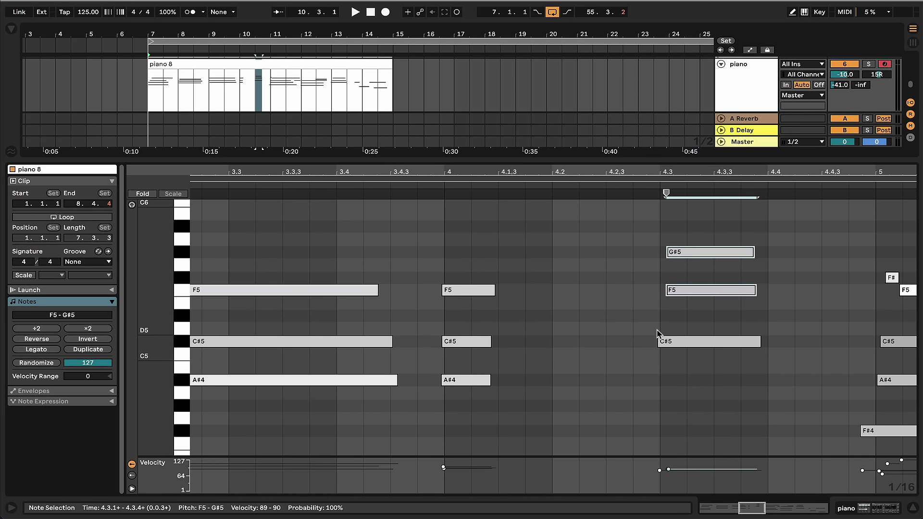
pyautogui.moveTo(658, 342); pyautogui.dragTo(661, 342)
pyautogui.press('space')
pyautogui.click(580, 429)
pyautogui.press('space')
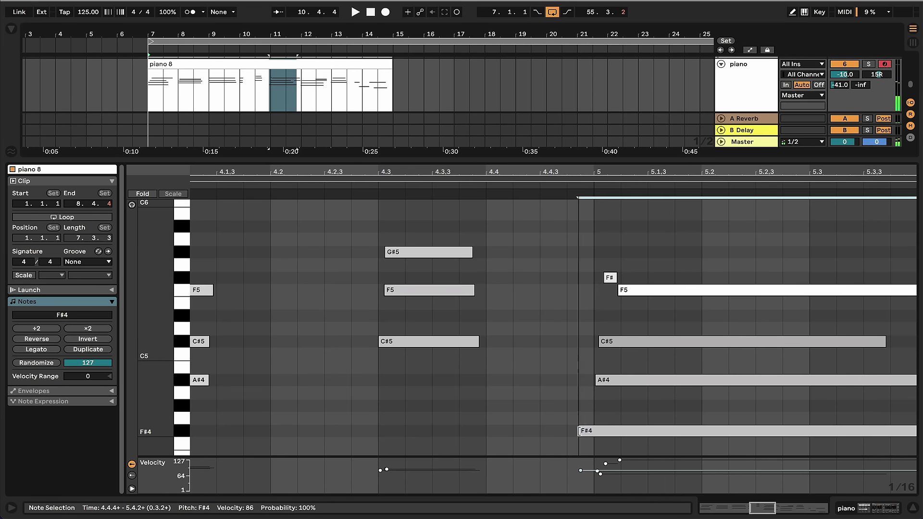
pyautogui.moveTo(591, 429); pyautogui.dragTo(594, 430)
pyautogui.press('space')
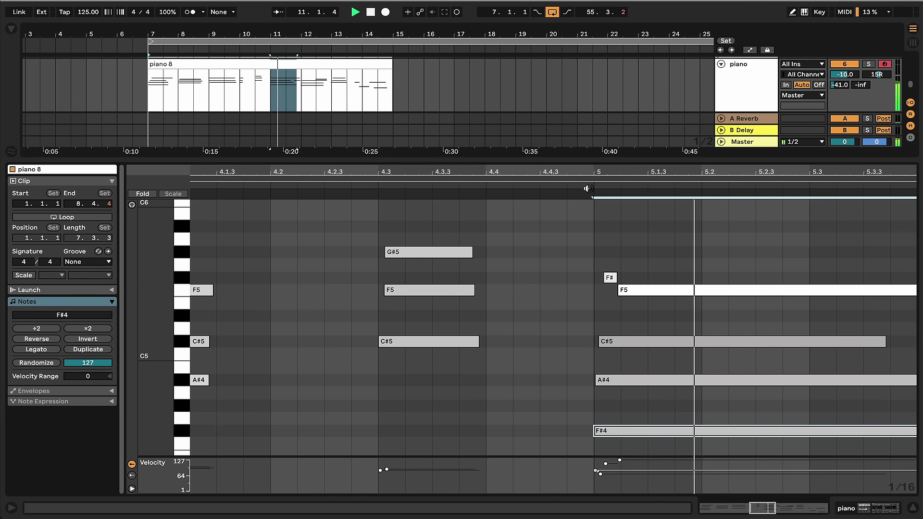
# Step: Raise the short F# note about four semitones and play the clip back
pyautogui.moveTo(612, 283); pyautogui.dragTo(612, 231)
pyautogui.hotkey('ctrl', 'a')
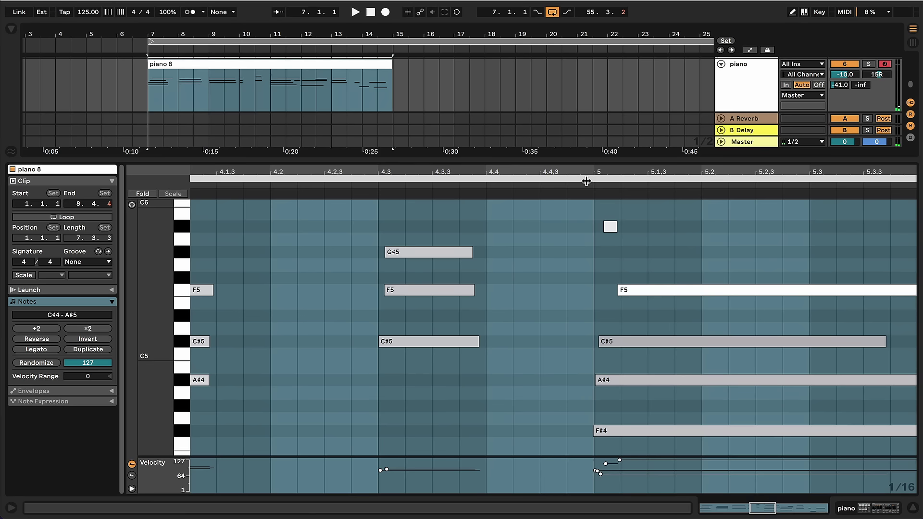
pyautogui.click(588, 186)
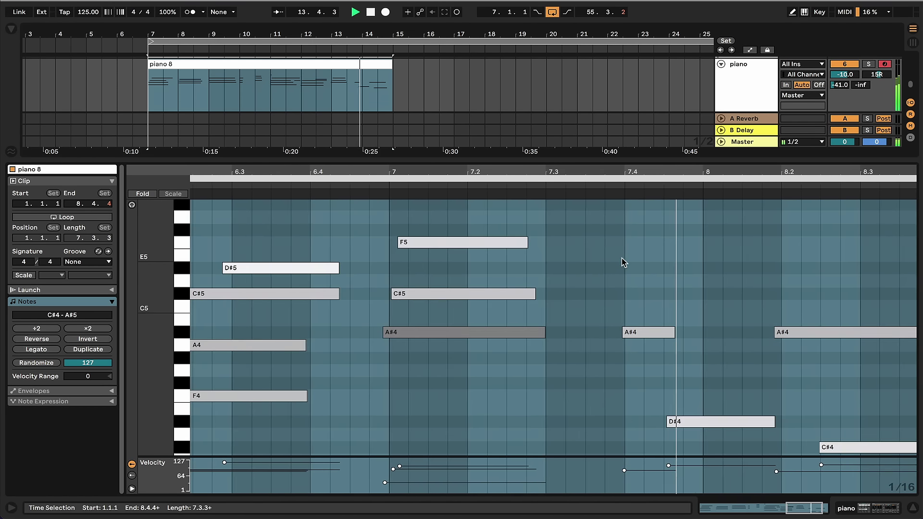
pyautogui.scroll(-3, 754, 293)
pyautogui.press('space')
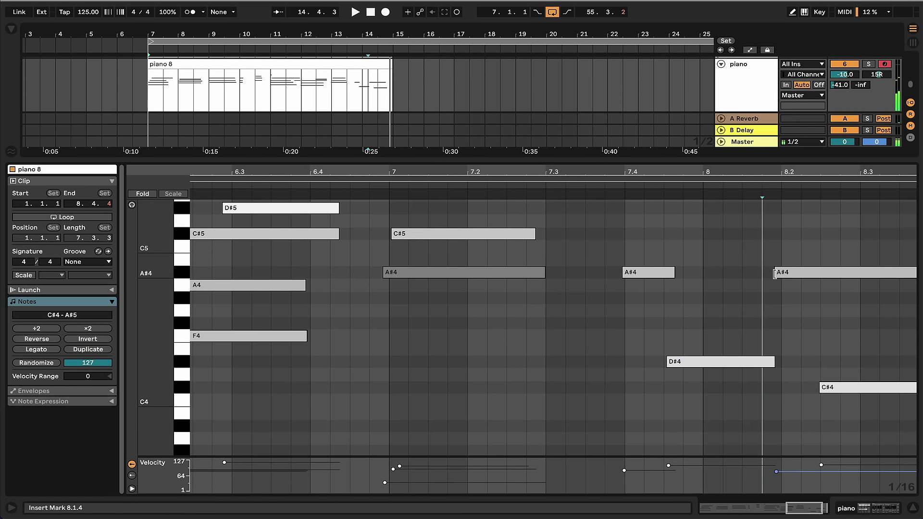
# Step: Move the A#4 note after bar 8 to start at 8.2.1, then audition from D#4
pyautogui.click(779, 272)
pyautogui.moveTo(779, 272); pyautogui.dragTo(783, 273)
pyautogui.click(621, 273)
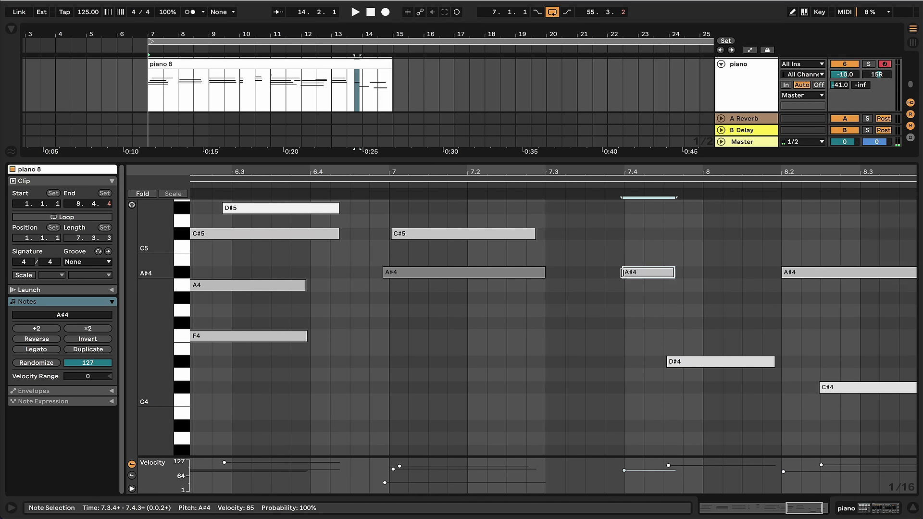
pyautogui.click(664, 365)
pyautogui.click(669, 362)
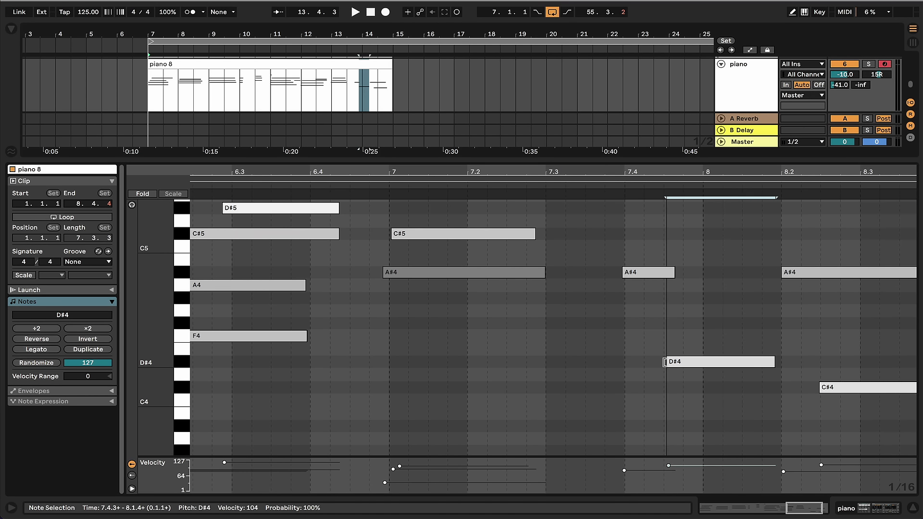
pyautogui.press('space')
# Step: Show the piano track's devices and scroll its volume up to -7.6 dB
pyautogui.hotkey('shift', 'Tab')
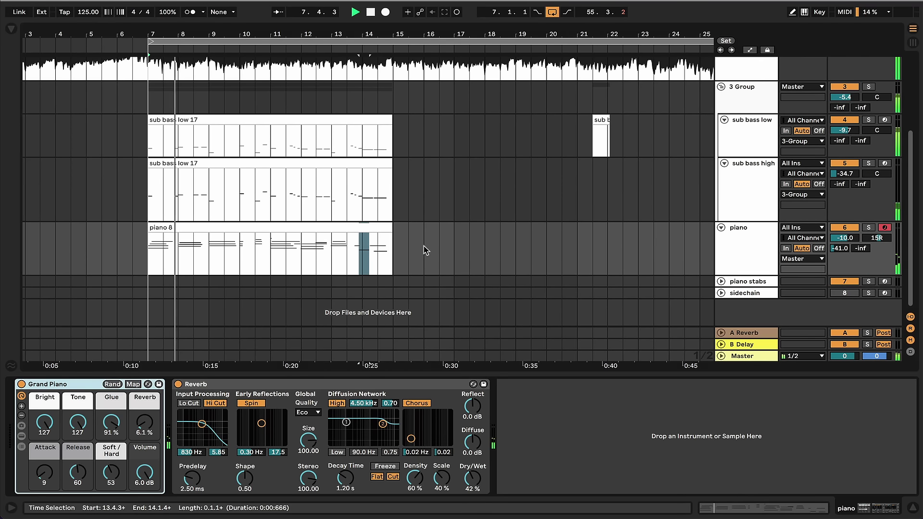
pyautogui.scroll(3, 284, 230)
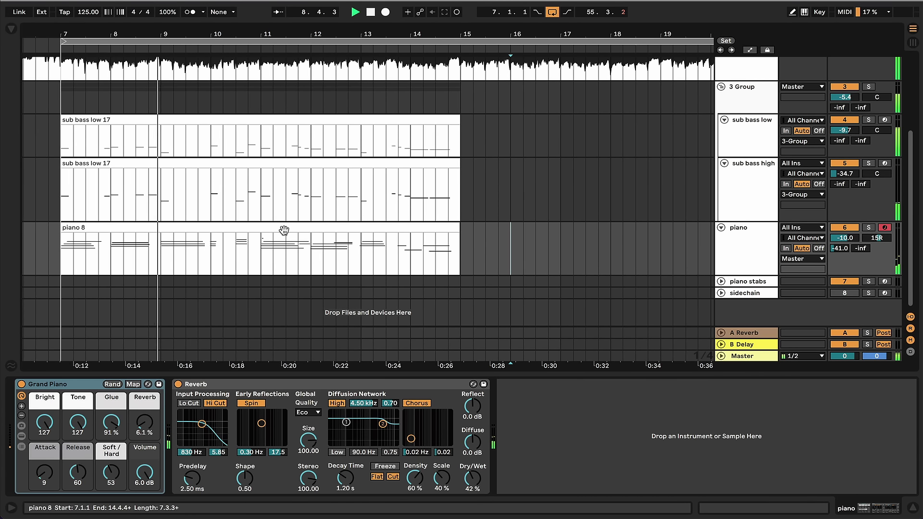
pyautogui.scroll(3, 841, 238)
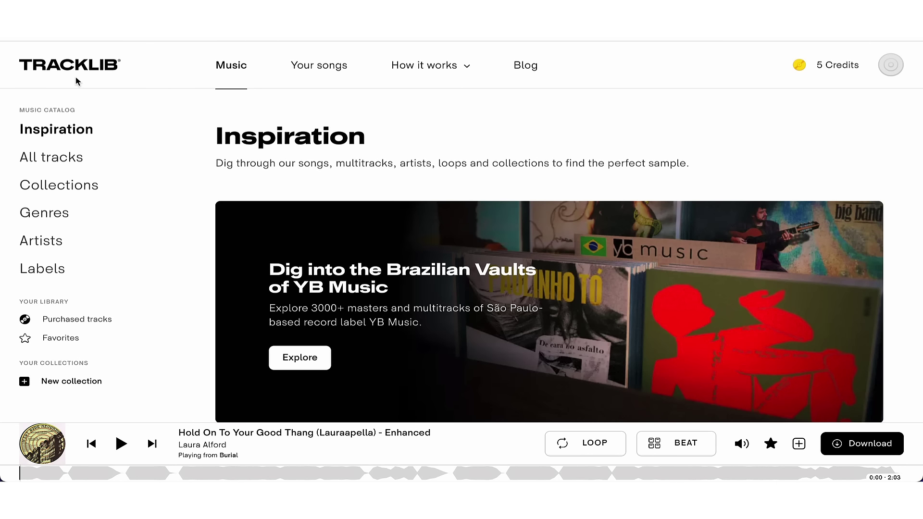
# Step: Open Tracklib Favorites and scroll down to Hold On To Your Good Thang (Lauraapella)
pyautogui.click(62, 339)
pyautogui.scroll(-10, 647, 269)
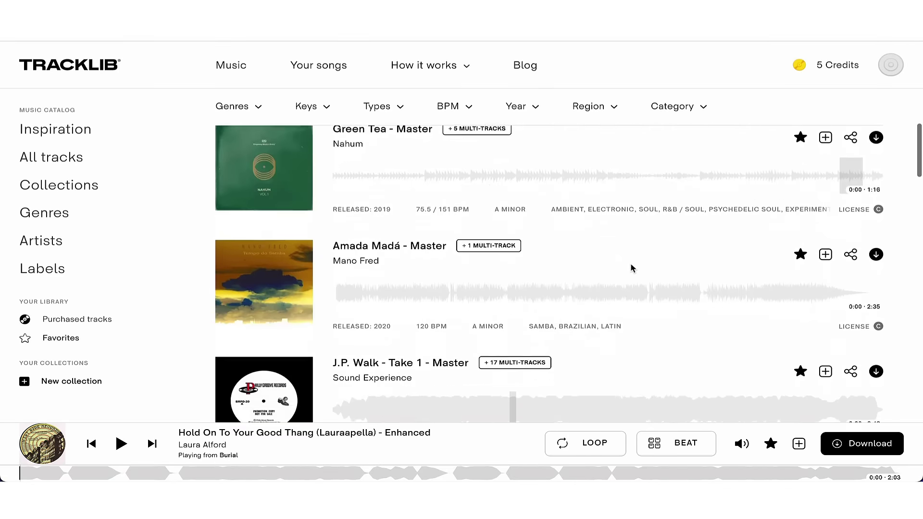
pyautogui.scroll(-20, 632, 268)
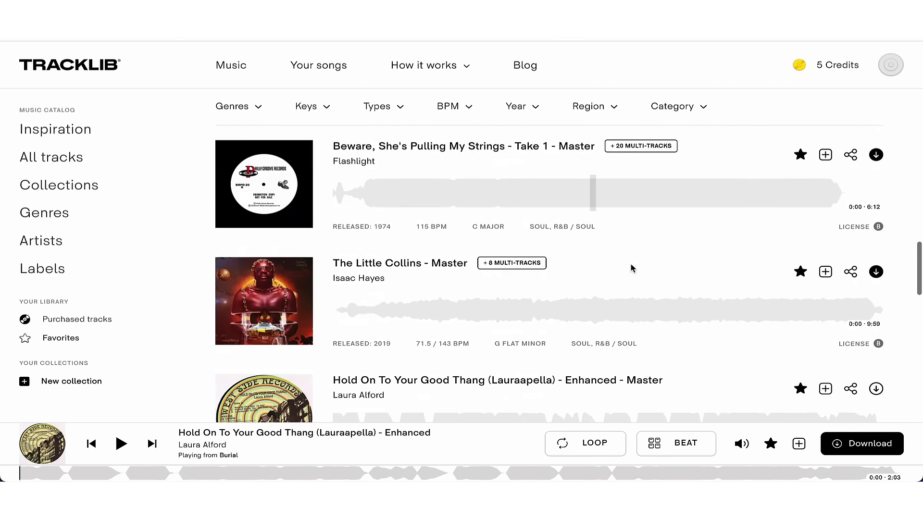
pyautogui.scroll(-5, 632, 268)
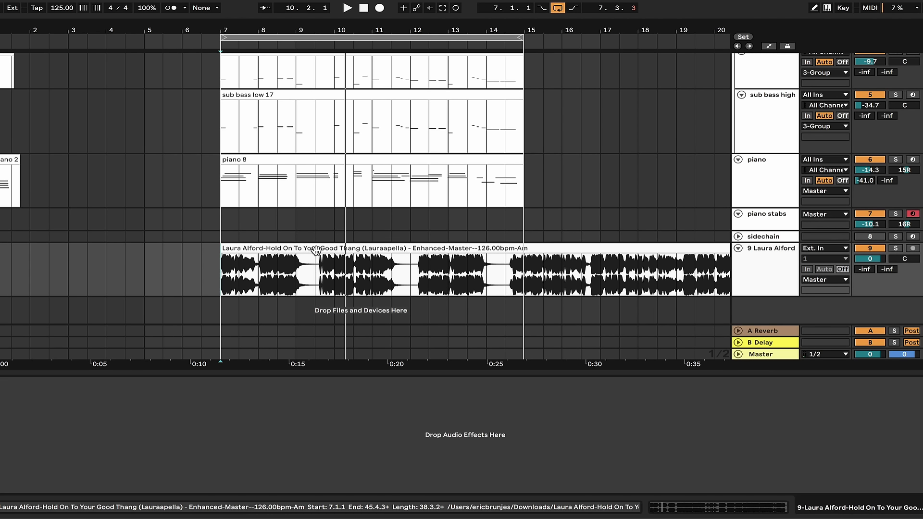
# Step: Open the acapella clip and adjust its Transpose until it settles at +6 st
pyautogui.doubleClick(316, 248)
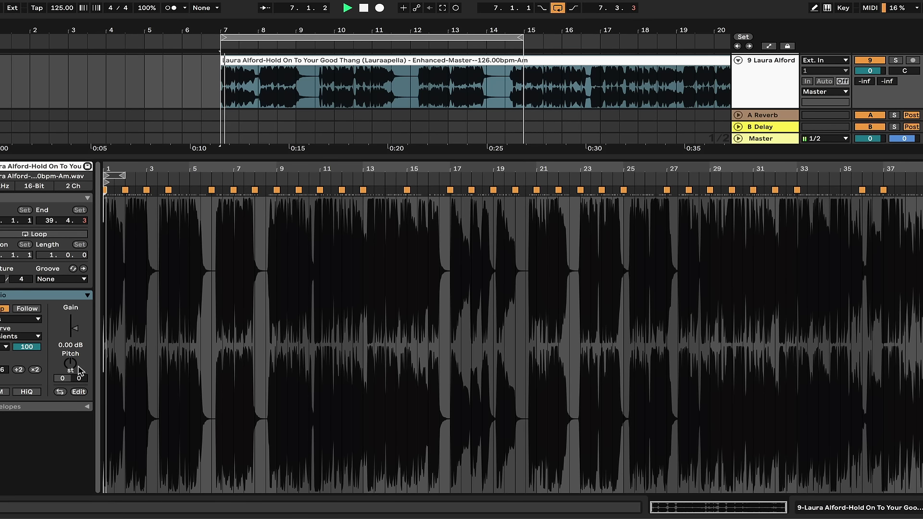
pyautogui.moveTo(77, 370); pyautogui.dragTo(77, 384)
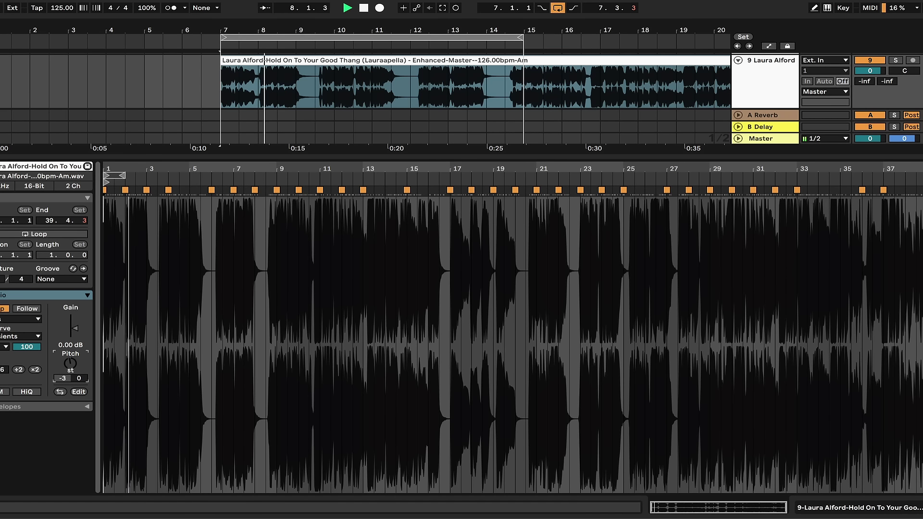
pyautogui.moveTo(73, 369); pyautogui.dragTo(73, 336)
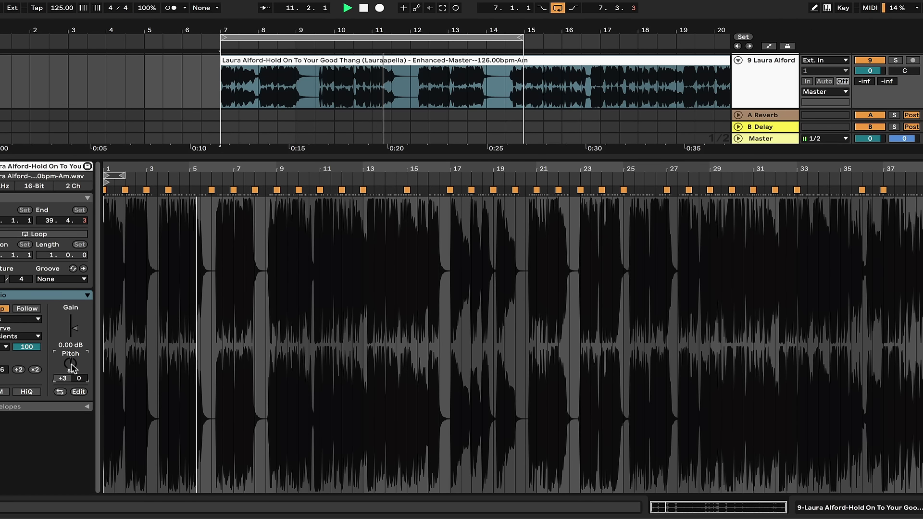
pyautogui.moveTo(72, 369); pyautogui.dragTo(72, 366)
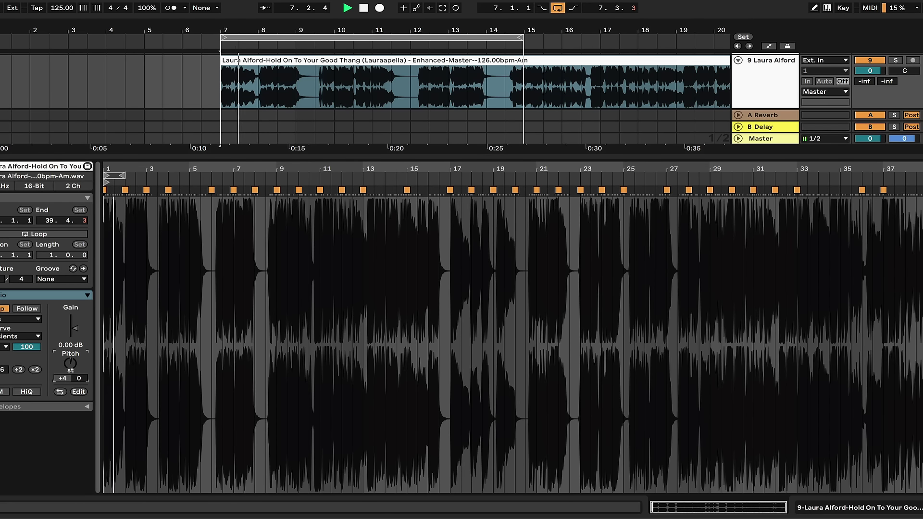
pyautogui.press('Up')
pyautogui.press('Up')
pyautogui.press('Up')
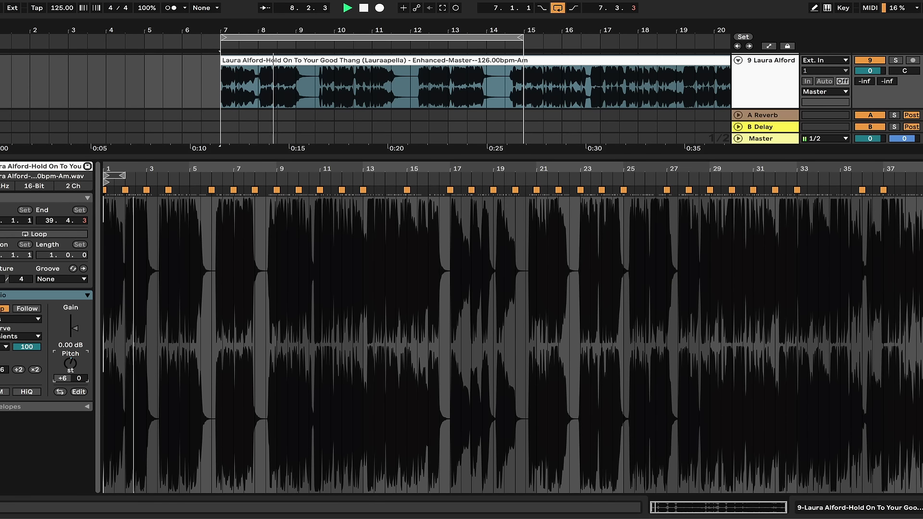
pyautogui.moveTo(71, 365); pyautogui.dragTo(72, 368)
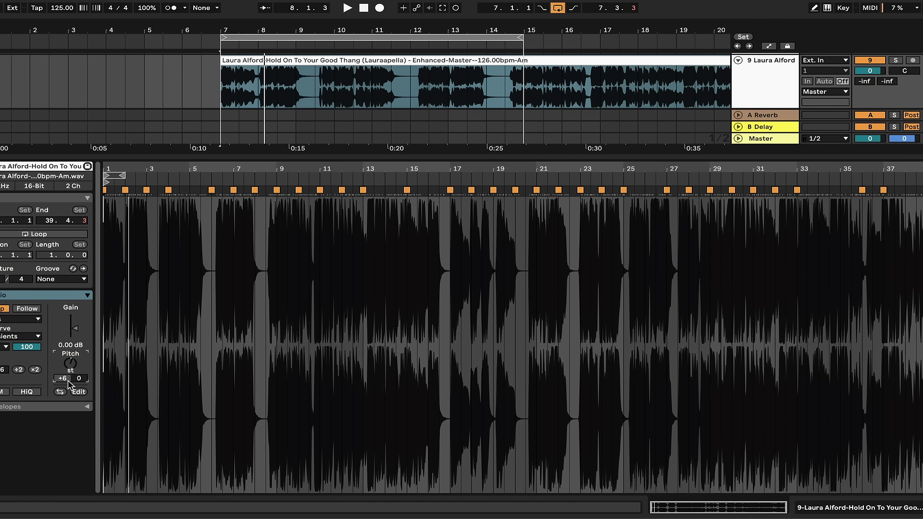
pyautogui.hotkey('shift', 'Tab')
# Step: Split the acapella at 9.3.1 and shorten the left piece to end at bar 8
pyautogui.click(322, 270)
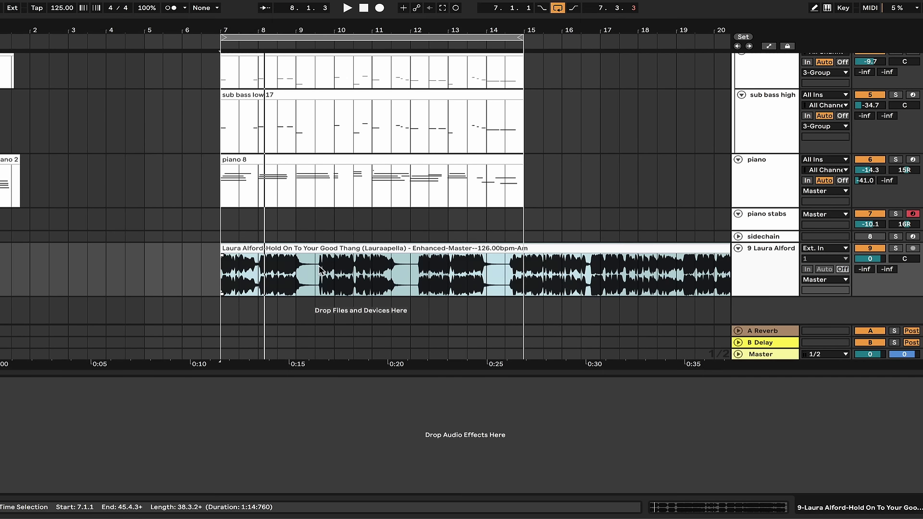
pyautogui.press('space')
pyautogui.click(316, 285)
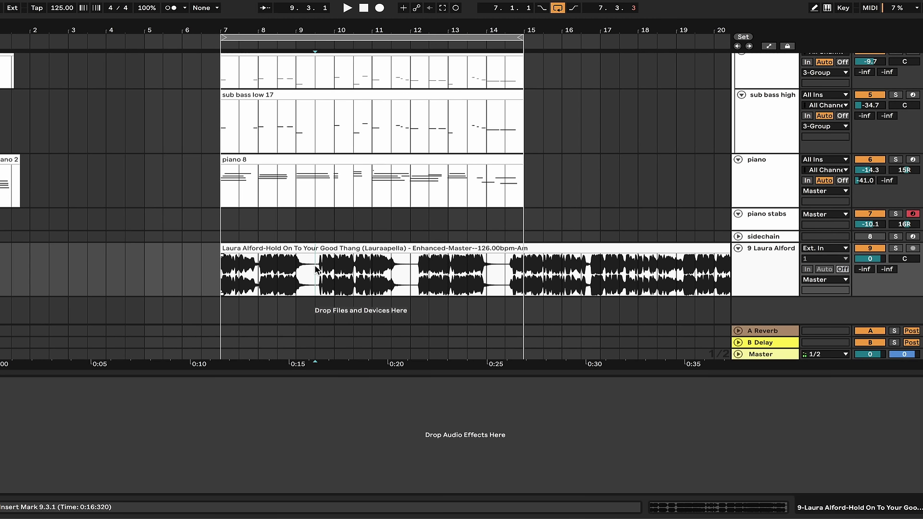
pyautogui.hotkey('ctrl', 'e')
pyautogui.moveTo(315, 250); pyautogui.dragTo(258, 251)
# Step: Split at 11.1.1, move the right piece to bar 14, and cut its tail at bar 15
pyautogui.click(358, 250)
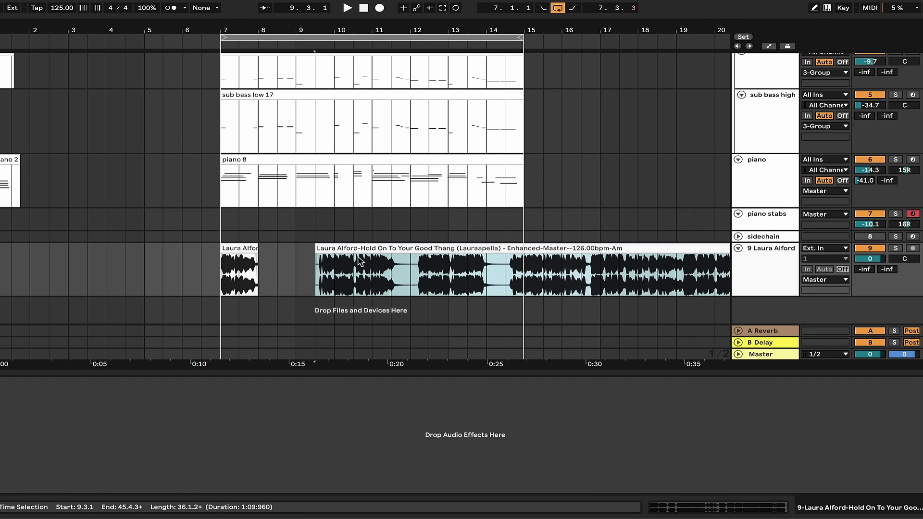
pyautogui.click(363, 283)
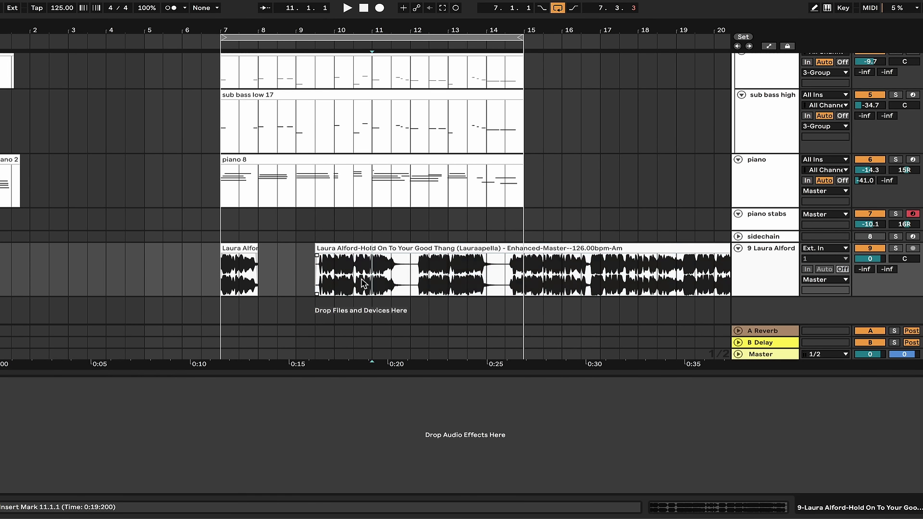
pyautogui.hotkey('ctrl', 'e')
pyautogui.moveTo(363, 260); pyautogui.dragTo(520, 260)
pyautogui.click(523, 269)
pyautogui.hotkey('ctrl', 'e')
pyautogui.press('Delete')
# Step: Play the arrangement from bar 13, then play the piano 8 section from bar 7
pyautogui.click(447, 262)
pyautogui.press('space')
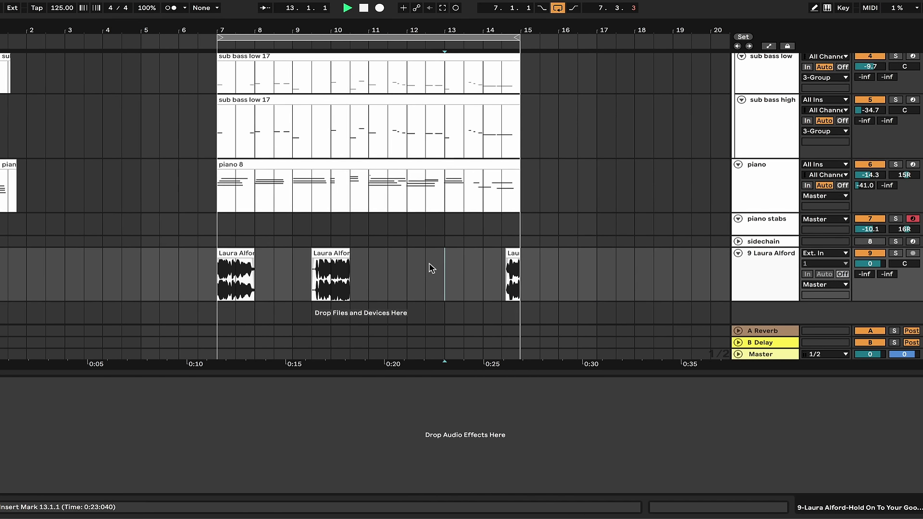
pyautogui.click(222, 201)
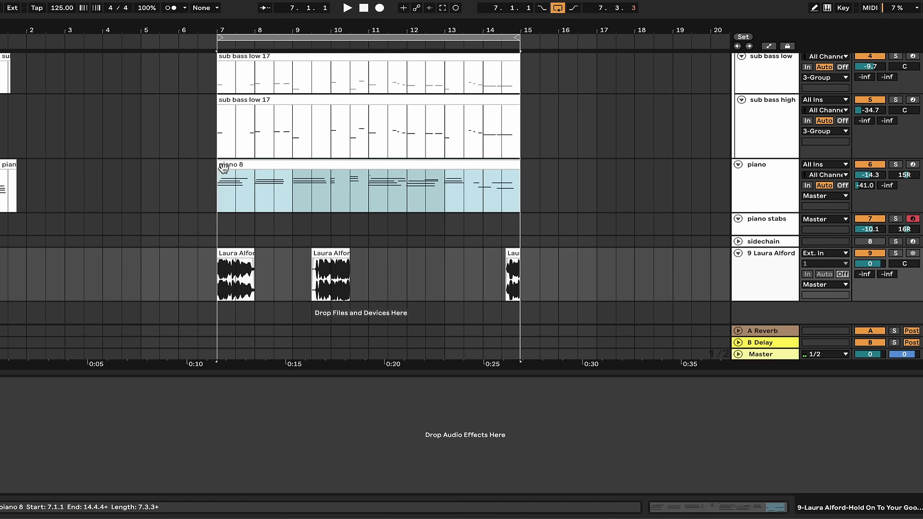
pyautogui.press('space')
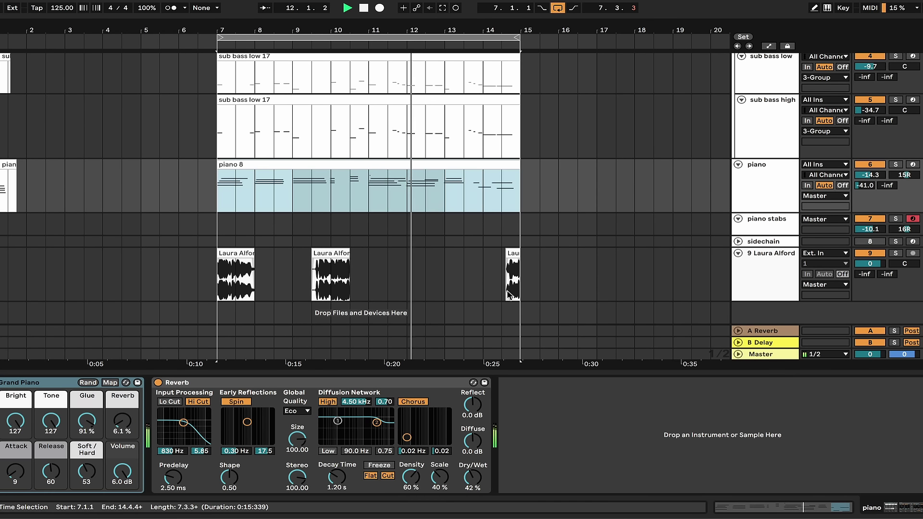
pyautogui.click(763, 278)
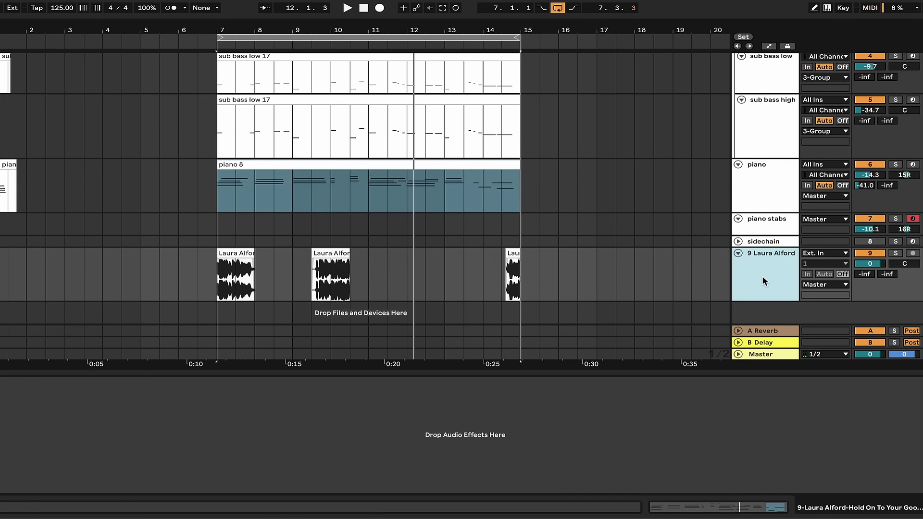
pyautogui.hotkey('ctrl', 'f')
pyautogui.write('re')
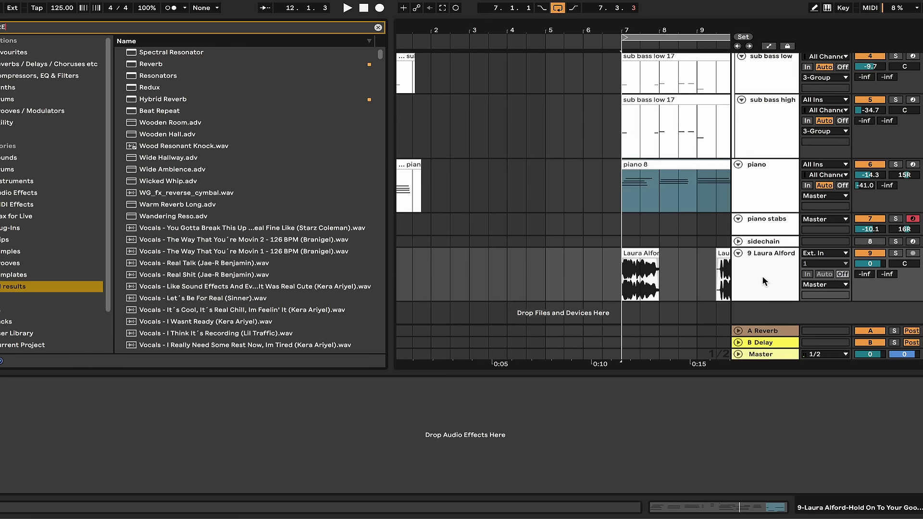
pyautogui.doubleClick(160, 68)
pyautogui.hotkey('ctrl', 'f')
pyautogui.press('BackSpace')
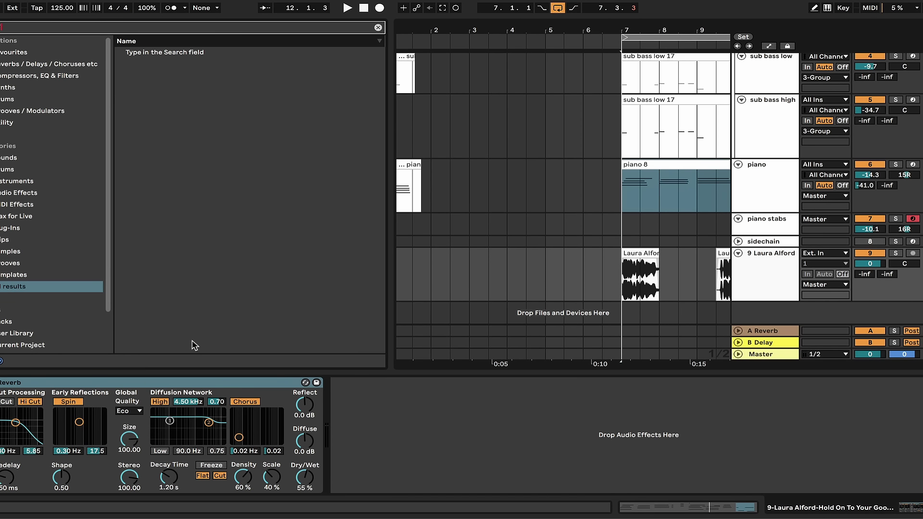
pyautogui.write('fil')
pyautogui.doubleClick(163, 64)
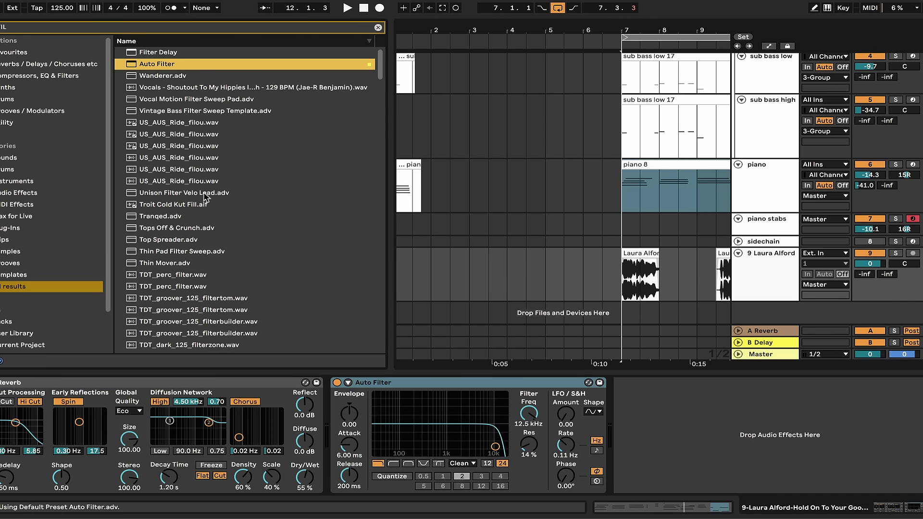
pyautogui.hotkey('ctrl', 'f')
pyautogui.press('BackSpace')
pyautogui.write('ec')
pyautogui.click(150, 65)
pyautogui.moveTo(621, 452); pyautogui.dragTo(623, 452)
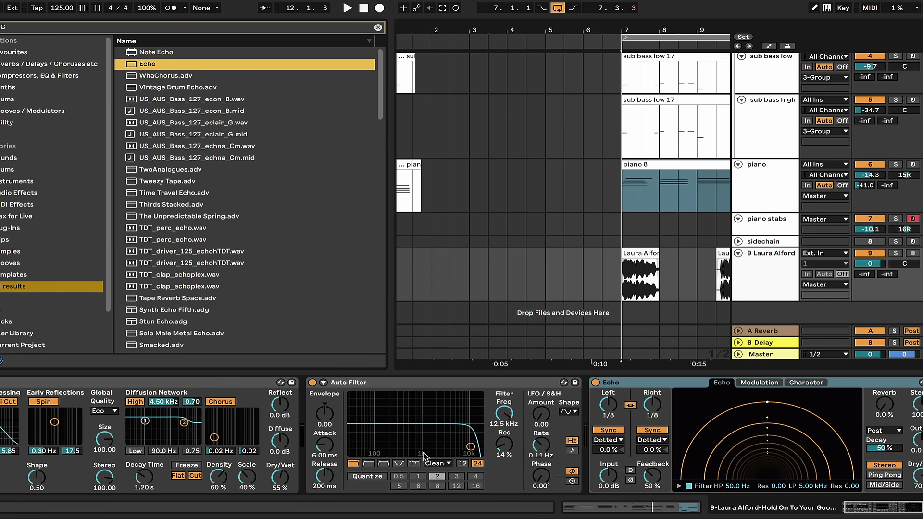
# Step: Switch Auto Filter to highpass and lower its cutoff to about 1.04 kHz while playing from bar 7
pyautogui.click(369, 463)
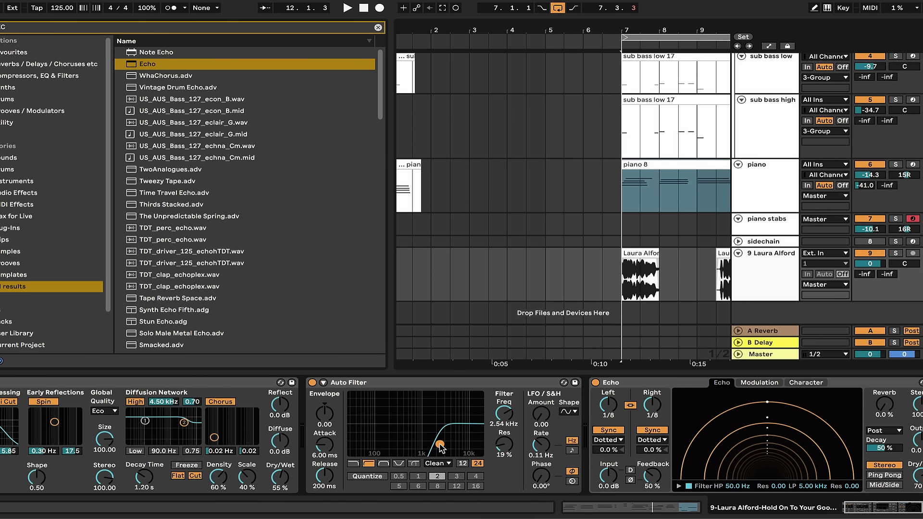
pyautogui.hscroll(3, 366, 433)
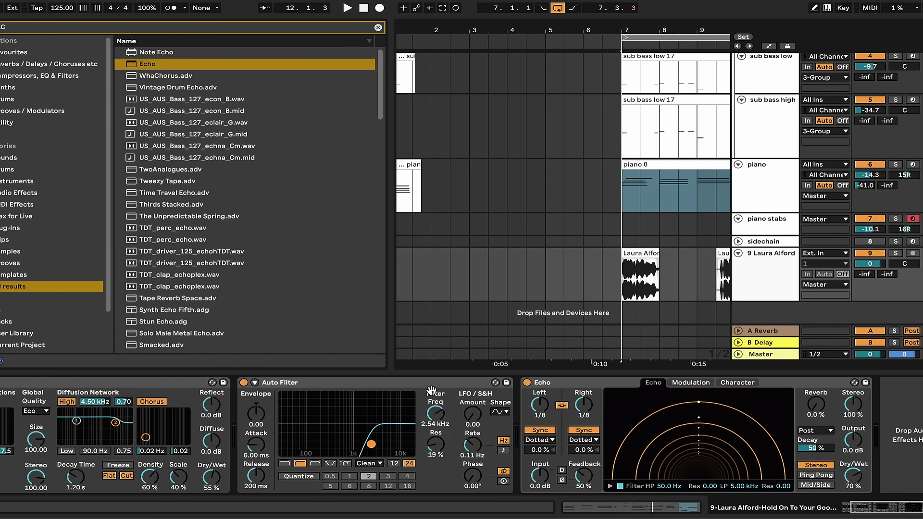
pyautogui.hotkey('ctrl', 'alt', 'b')
pyautogui.press('space')
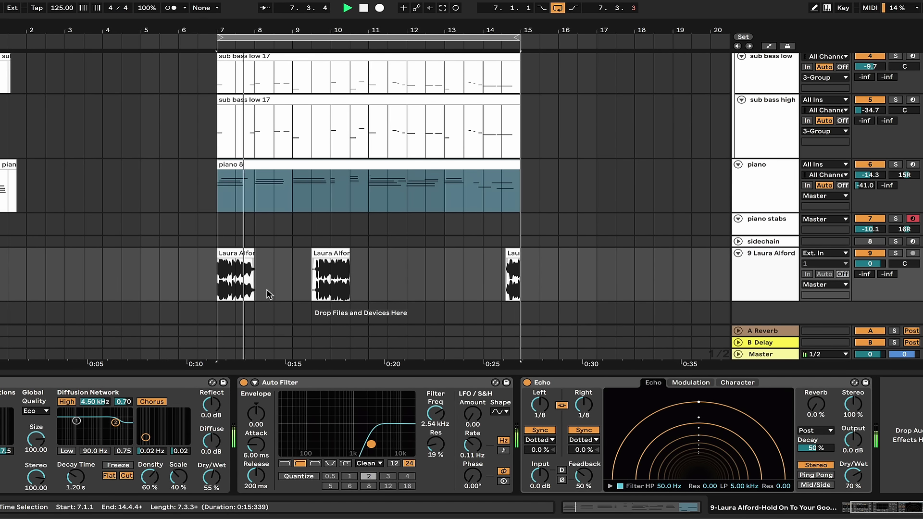
pyautogui.press('space')
pyautogui.press('space')
pyautogui.moveTo(357, 442); pyautogui.dragTo(355, 446)
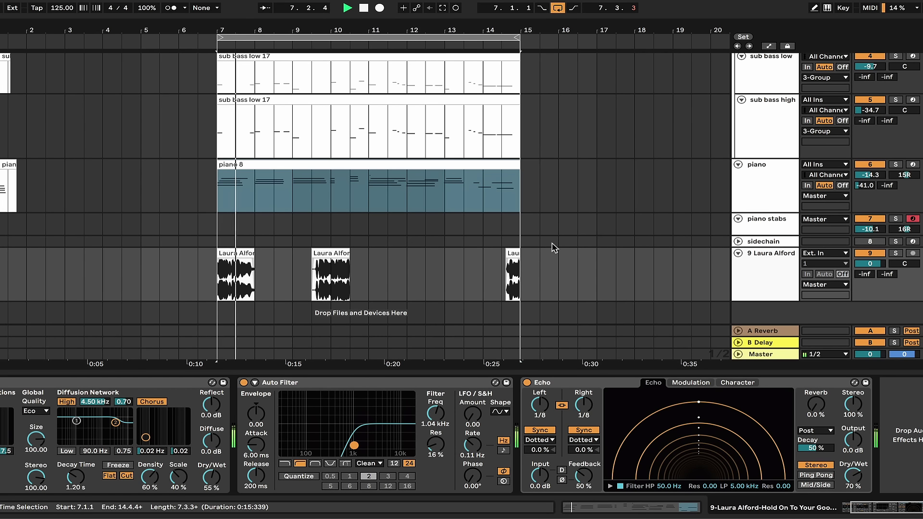
# Step: Record a new piano stabs 12 MIDI clip on the piano stabs track from bar 7 to bar 15
pyautogui.click(515, 267)
pyautogui.press('space')
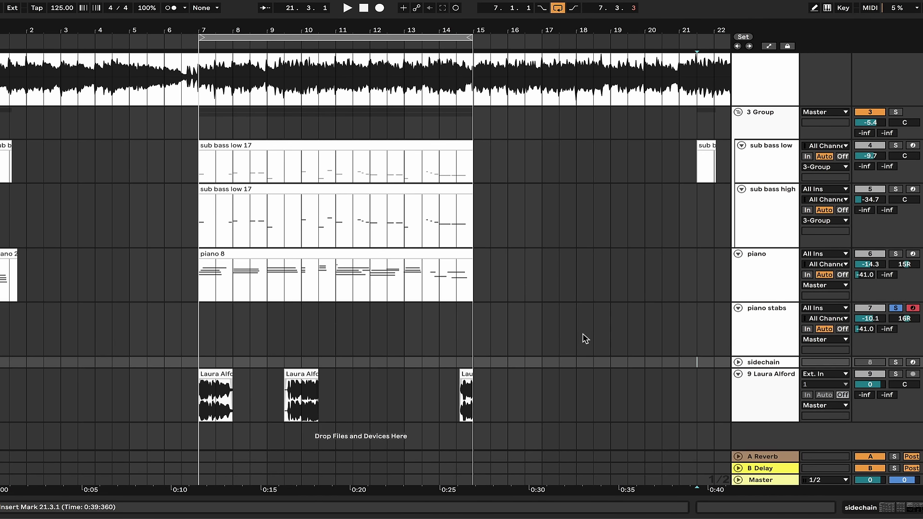
pyautogui.click(577, 332)
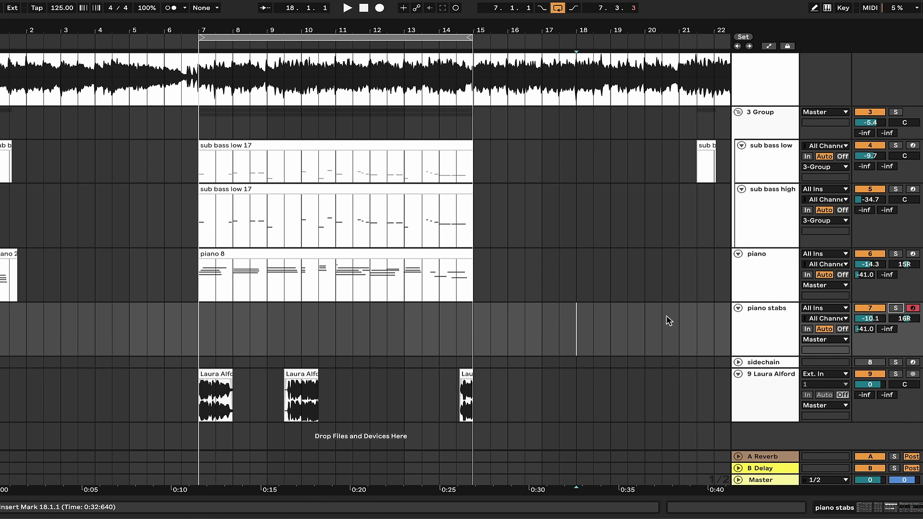
pyautogui.click(742, 317)
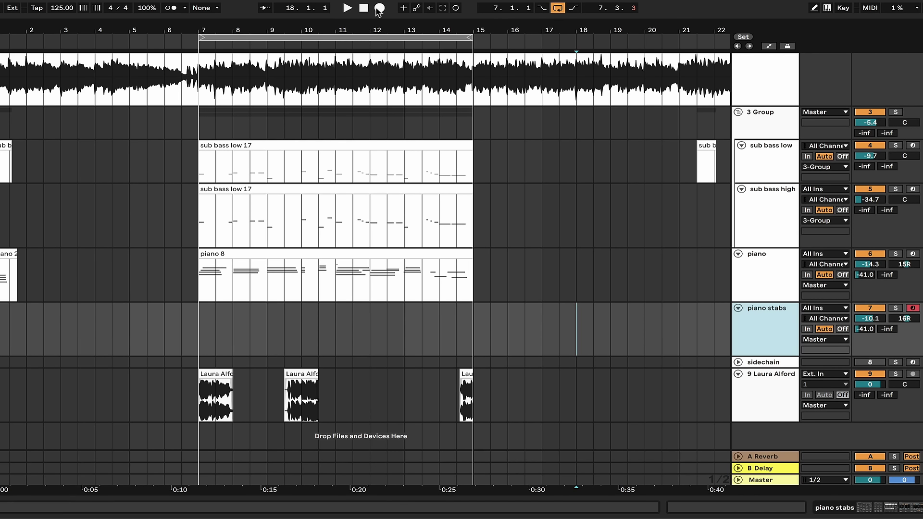
pyautogui.hotkey('ctrl', 'z')
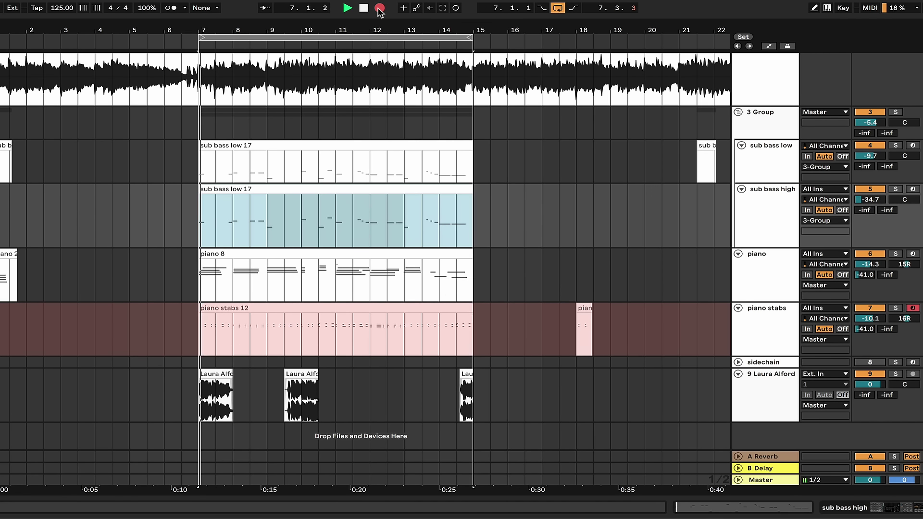
pyautogui.press('space')
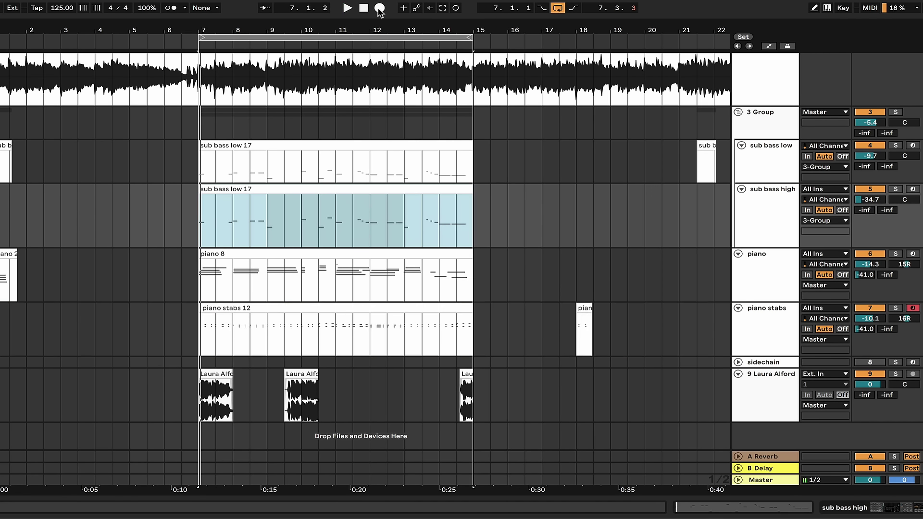
# Step: Apply the Swing MPC 3000 16ths 74 groove to all notes in the piano stabs 12 clip
pyautogui.doubleClick(261, 307)
pyautogui.click(273, 287)
pyautogui.hotkey('ctrl', 'a')
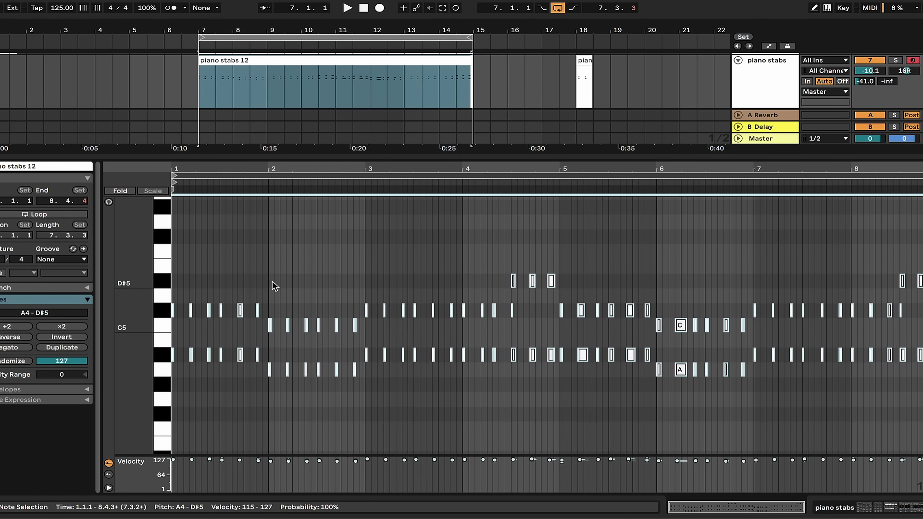
pyautogui.click(79, 262)
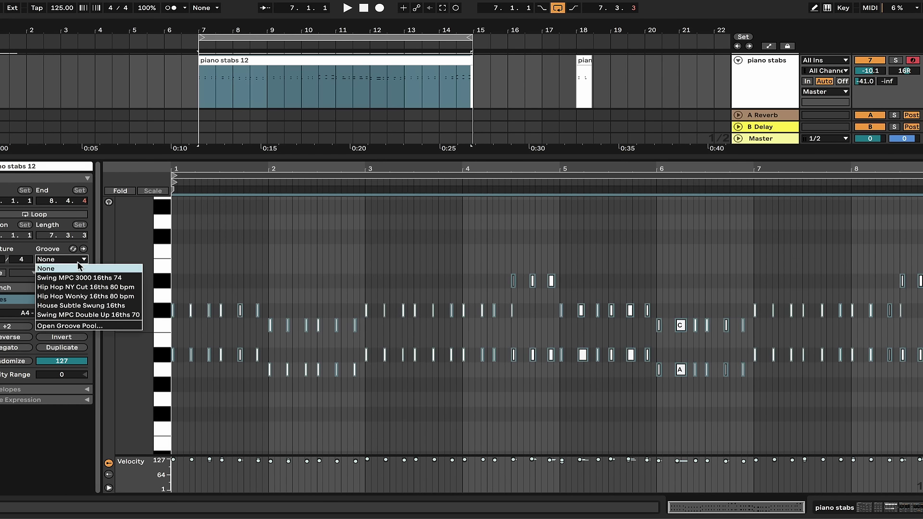
pyautogui.click(77, 283)
# Step: Solo the piano stabs track and zoom the arrangement to bars 7–15
pyautogui.hotkey('shift', 'Tab')
pyautogui.press('s')
pyautogui.press('z')
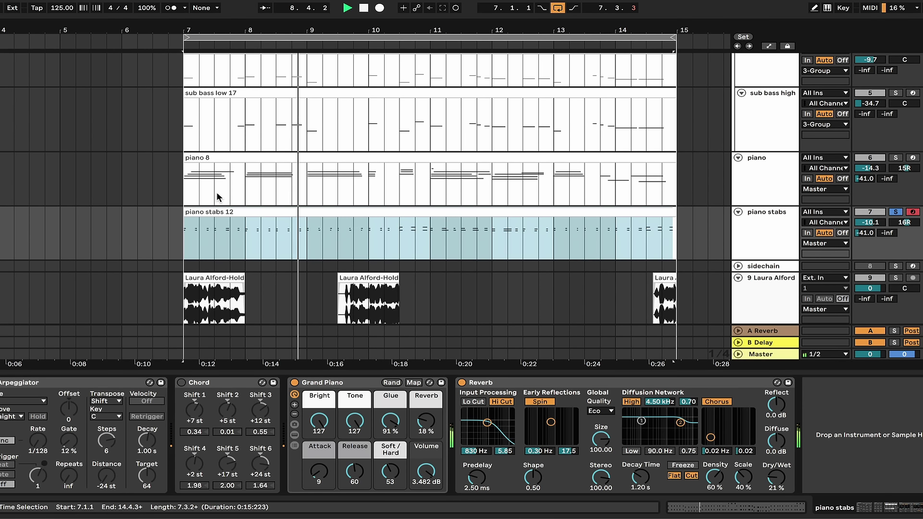
pyautogui.click(318, 210)
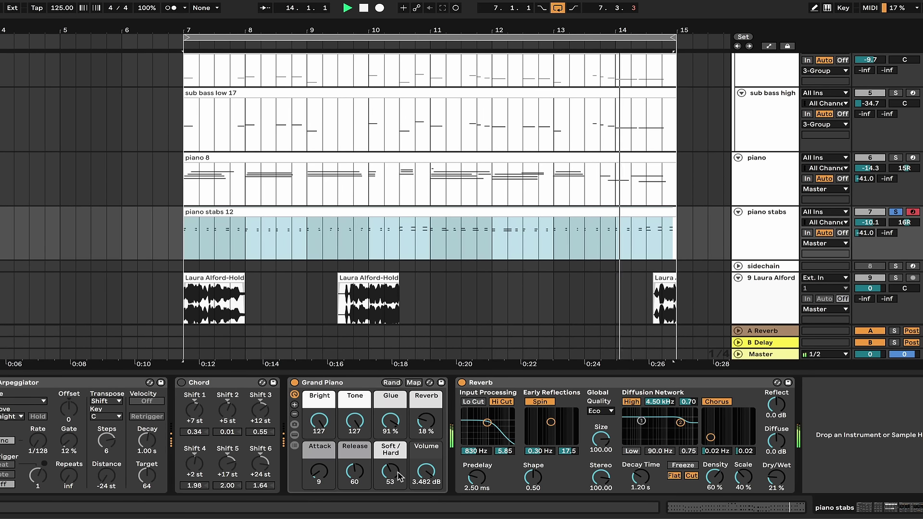
# Step: Transpose every note in the piano stabs 12 clip down one octave
pyautogui.doubleClick(354, 210)
pyautogui.press('space')
pyautogui.click(353, 240)
pyautogui.hotkey('ctrl', 'a')
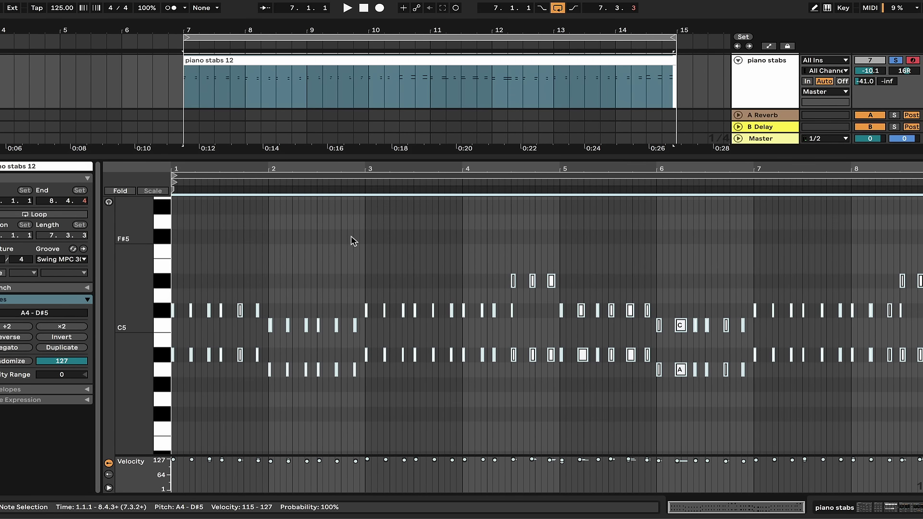
pyautogui.hotkey('shift', 'Down')
# Step: Play from bar 7 and turn the piano stabs track down to about -12.2 dB
pyautogui.hotkey('shift', 'Tab')
pyautogui.press('space')
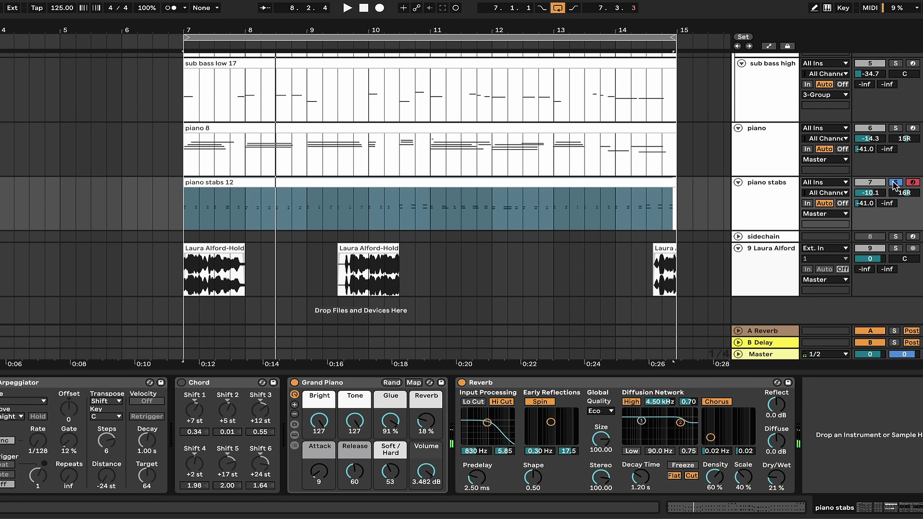
pyautogui.press('space')
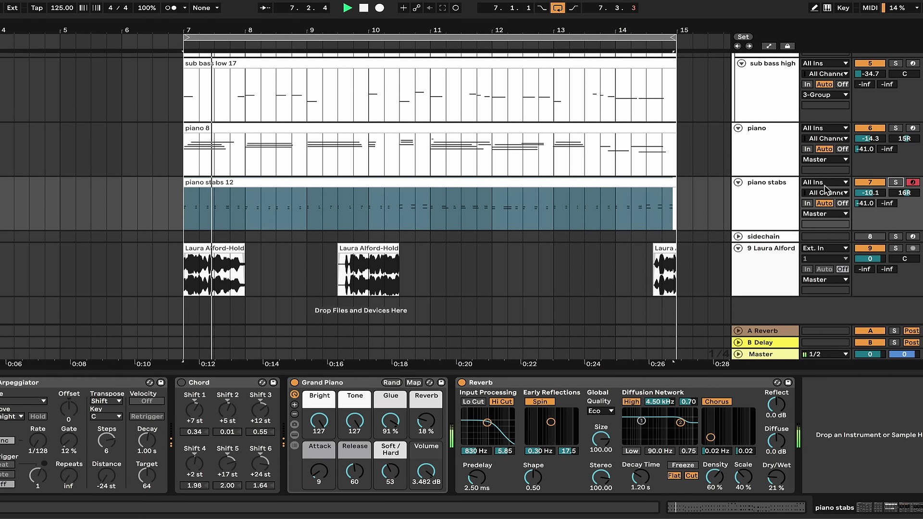
pyautogui.moveTo(870, 193); pyautogui.dragTo(871, 196)
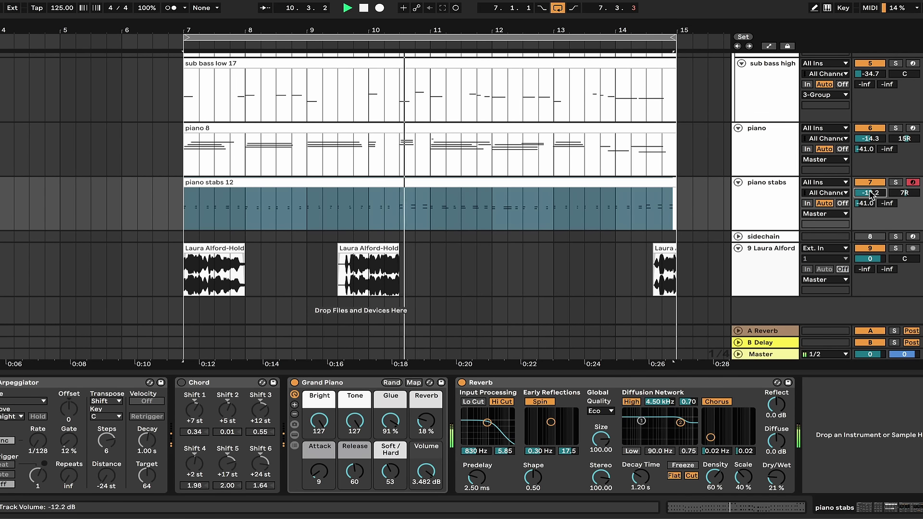
pyautogui.doubleClick(381, 183)
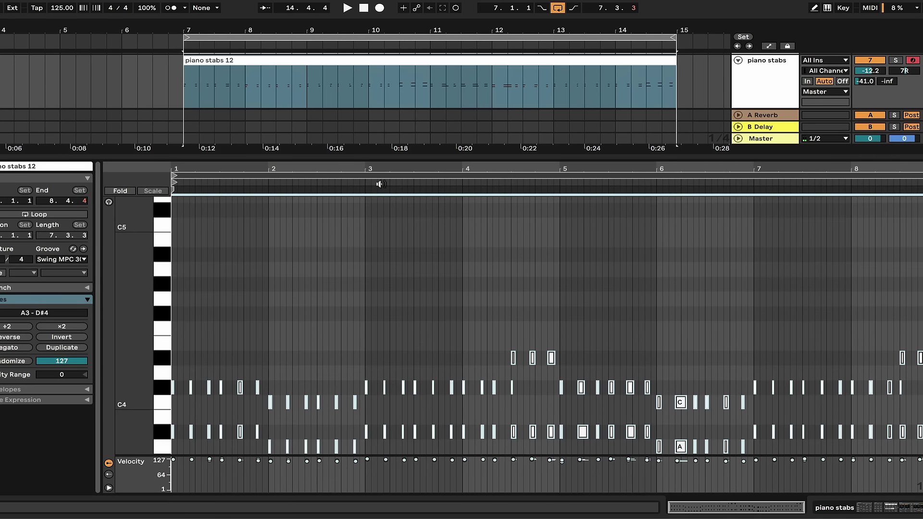
pyautogui.scroll(3, 565, 295)
pyautogui.press('space')
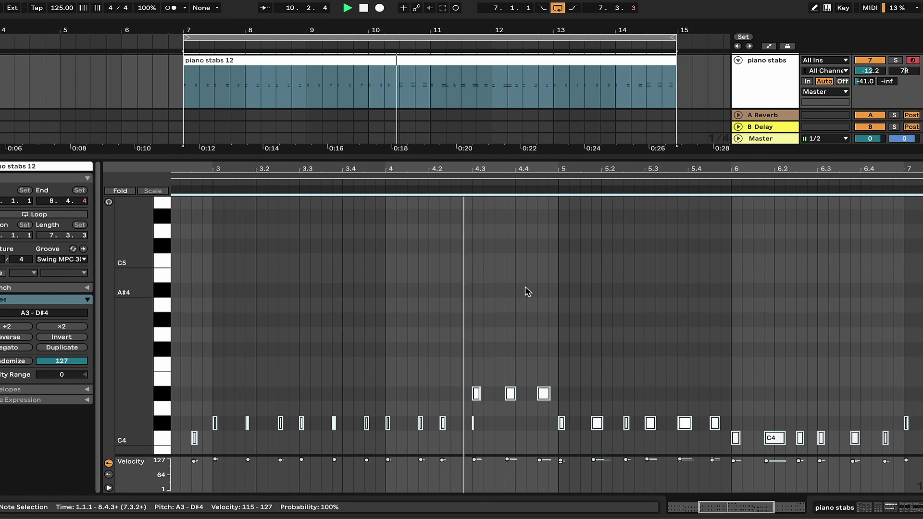
pyautogui.scroll(-2, 410, 239)
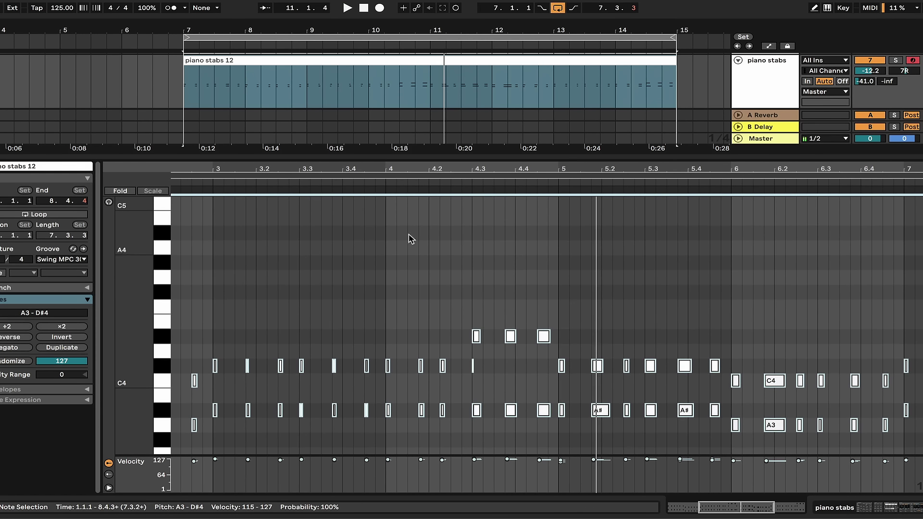
pyautogui.click(372, 183)
pyautogui.moveTo(463, 439); pyautogui.dragTo(444, 366)
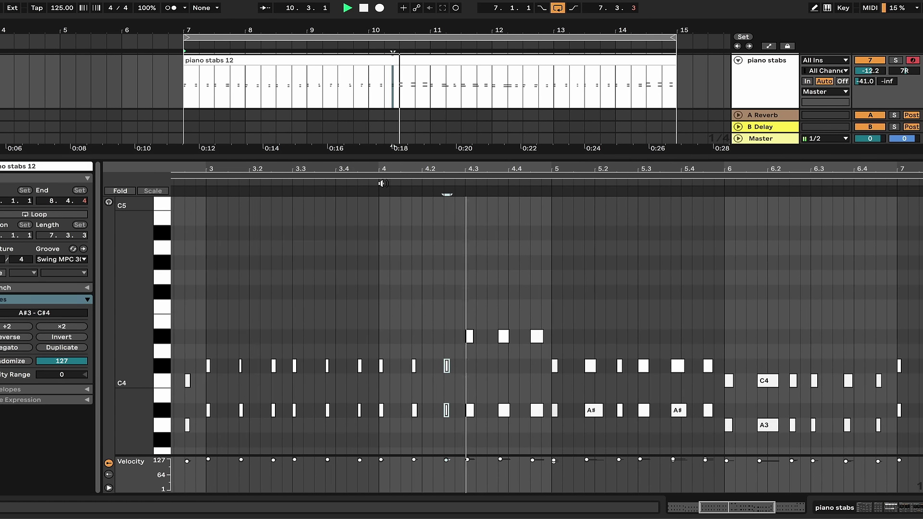
pyautogui.hotkey('shift', 'Tab')
pyautogui.click(446, 262)
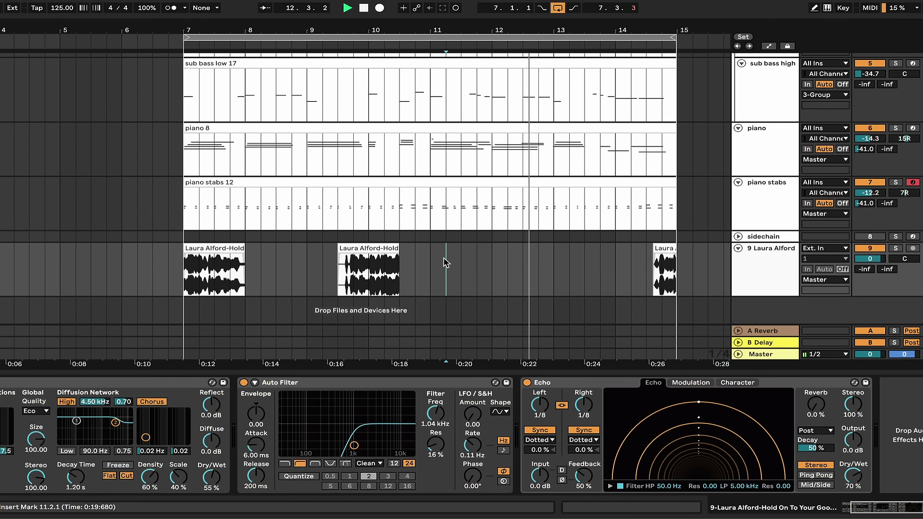
pyautogui.click(748, 218)
pyautogui.moveTo(870, 192); pyautogui.dragTo(870, 194)
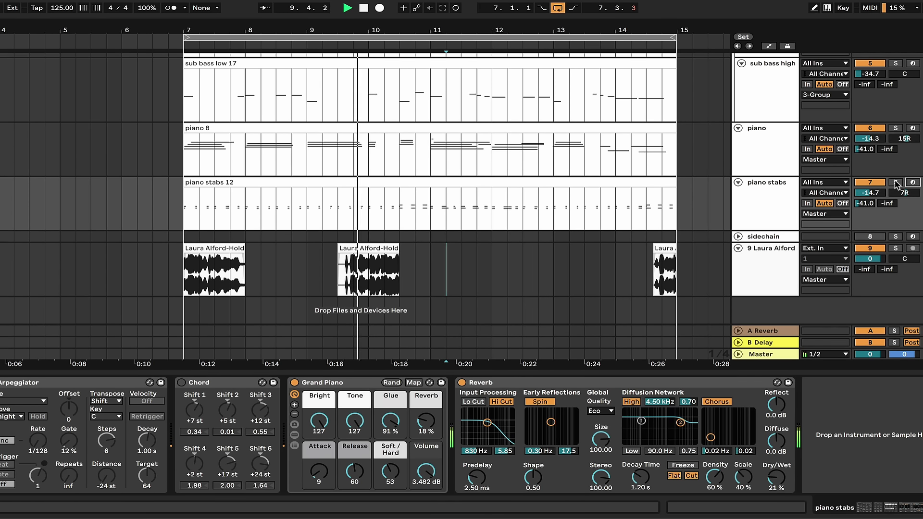
pyautogui.click(487, 286)
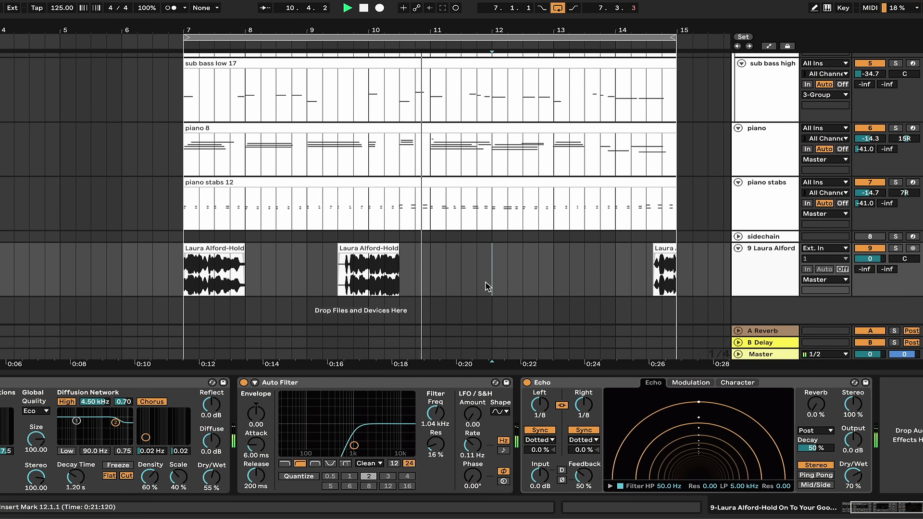
pyautogui.press('-')
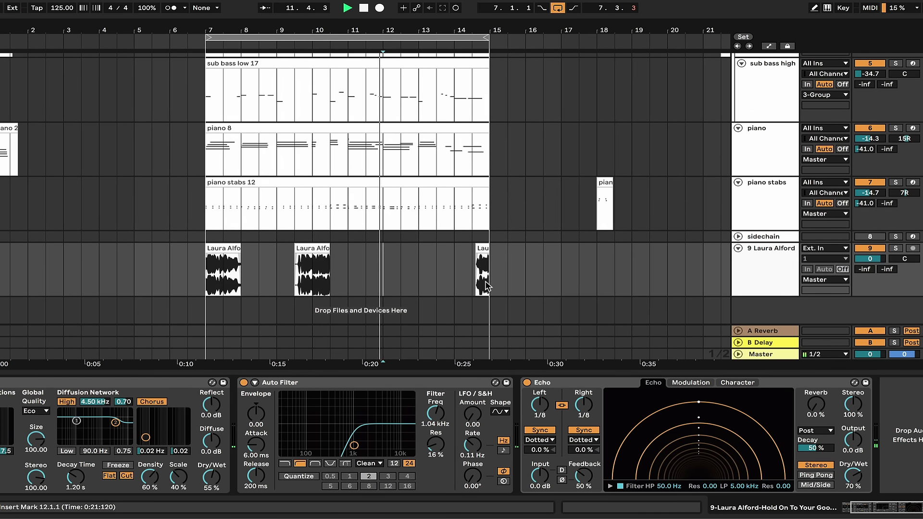
pyautogui.press('-')
pyautogui.click(486, 207)
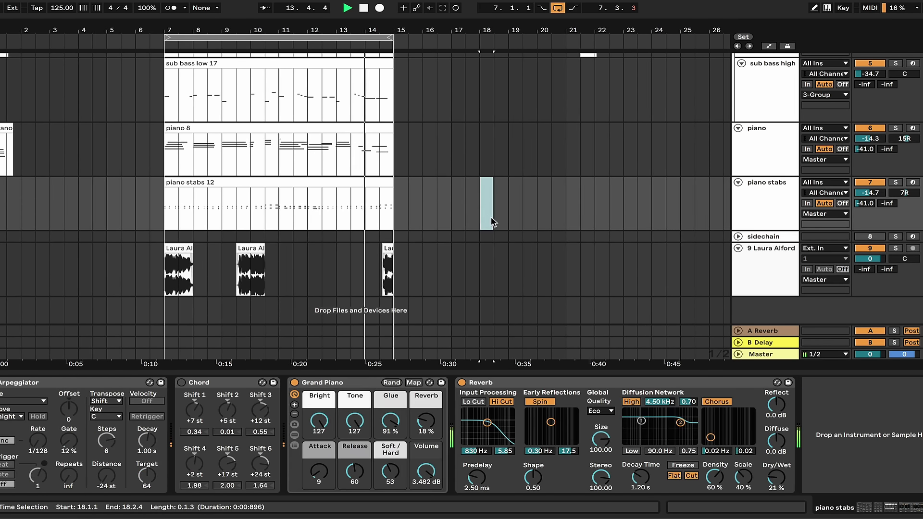
pyautogui.scroll(5, 486, 206)
pyautogui.click(587, 241)
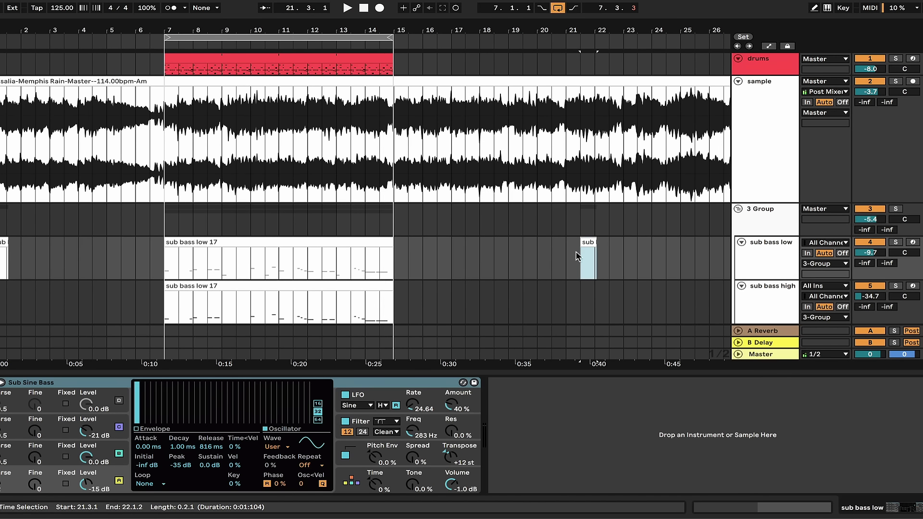
# Step: Split the sample clip at bar 15 and delete everything after it
pyautogui.click(409, 133)
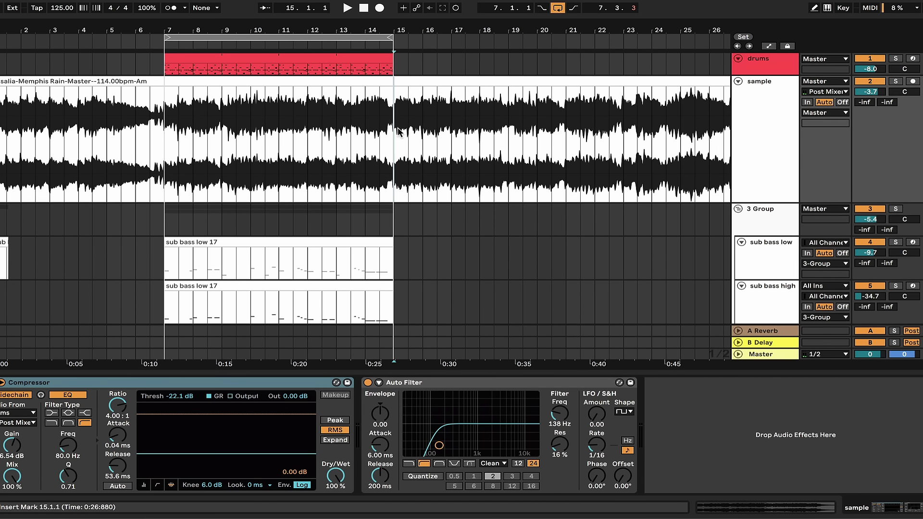
pyautogui.hotkey('ctrl', 'e')
pyautogui.click(421, 80)
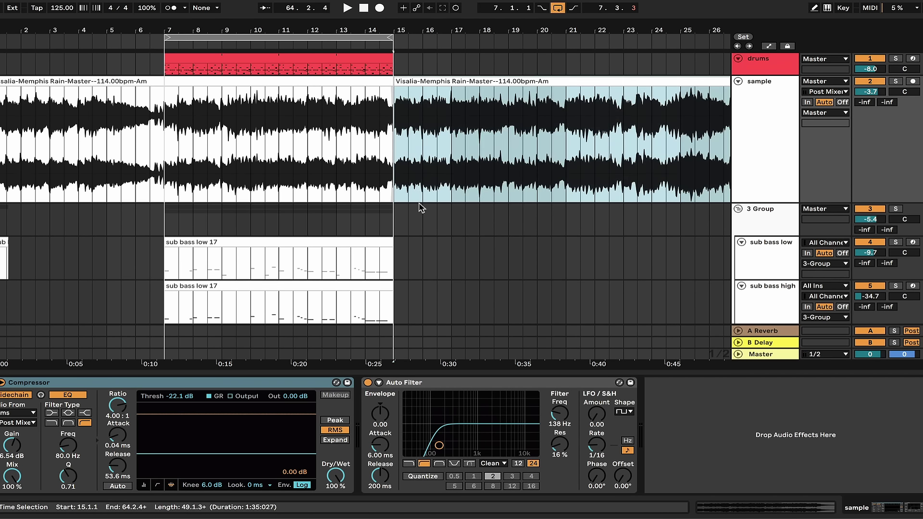
pyautogui.press('Delete')
# Step: Copy the bars 7–15 sample section to bars 15–23 and open the browser search
pyautogui.click(167, 131)
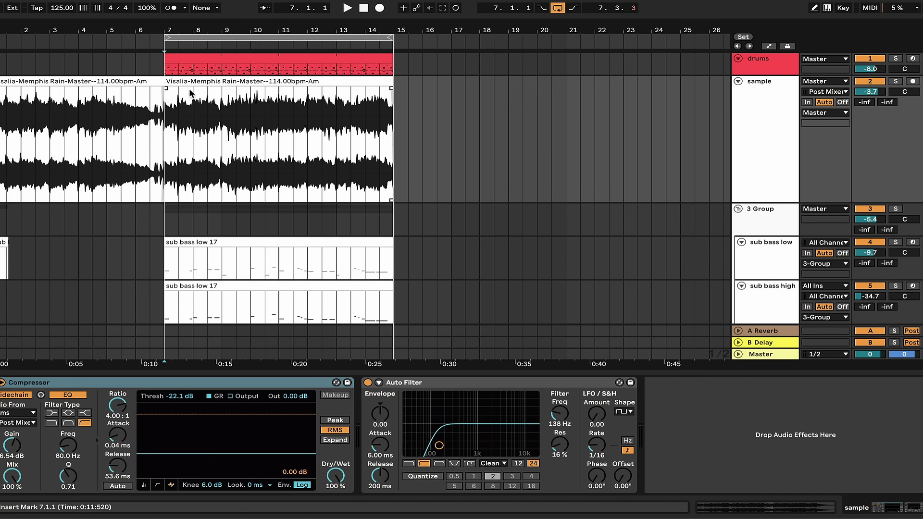
pyautogui.moveTo(191, 90); pyautogui.dragTo(422, 99)
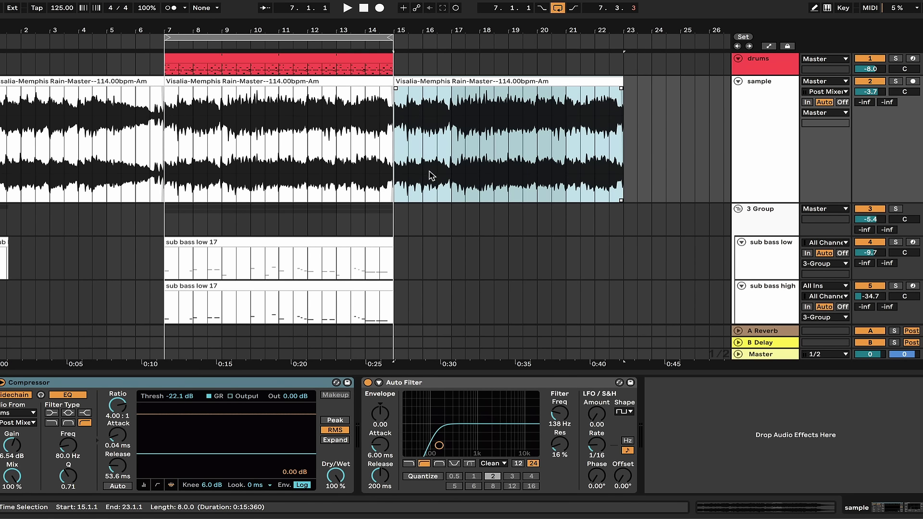
pyautogui.click(757, 131)
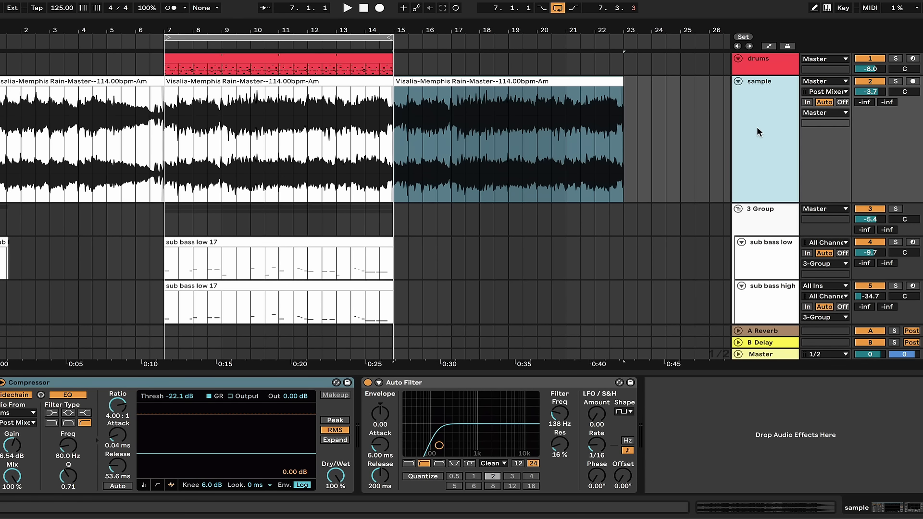
pyautogui.hotkey('ctrl', 'alt', 'b')
pyautogui.hotkey('ctrl', 'f')
# Step: Add HalfTime to the sample track and move its plugin window out of the way
pyautogui.write('HAL')
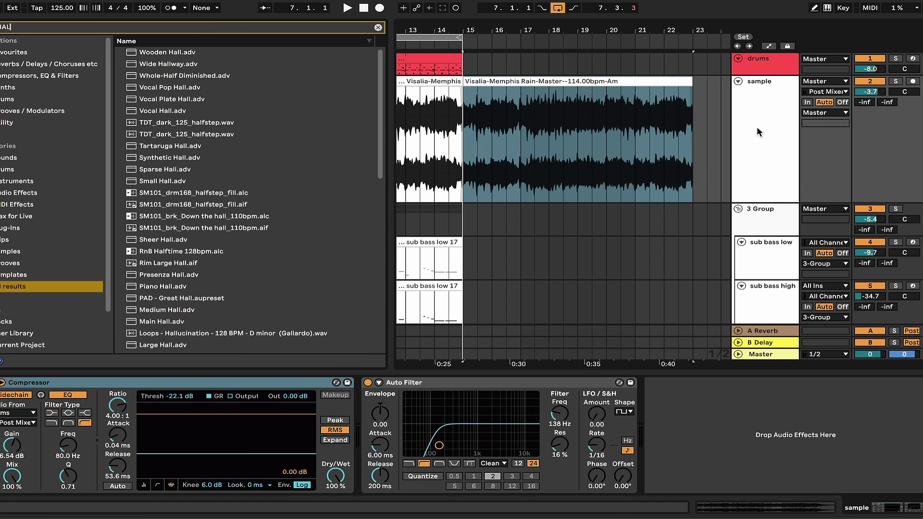
pyautogui.write('FTI')
pyautogui.moveTo(166, 197); pyautogui.dragTo(597, 398)
pyautogui.press('super+alt+l')
pyautogui.press('super+alt+b')
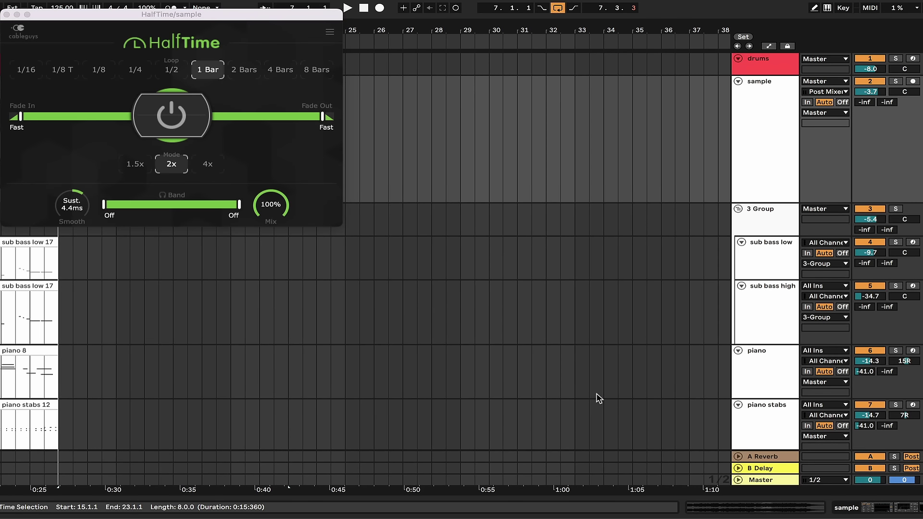
pyautogui.moveTo(149, 27); pyautogui.dragTo(485, 152)
pyautogui.click(171, 151)
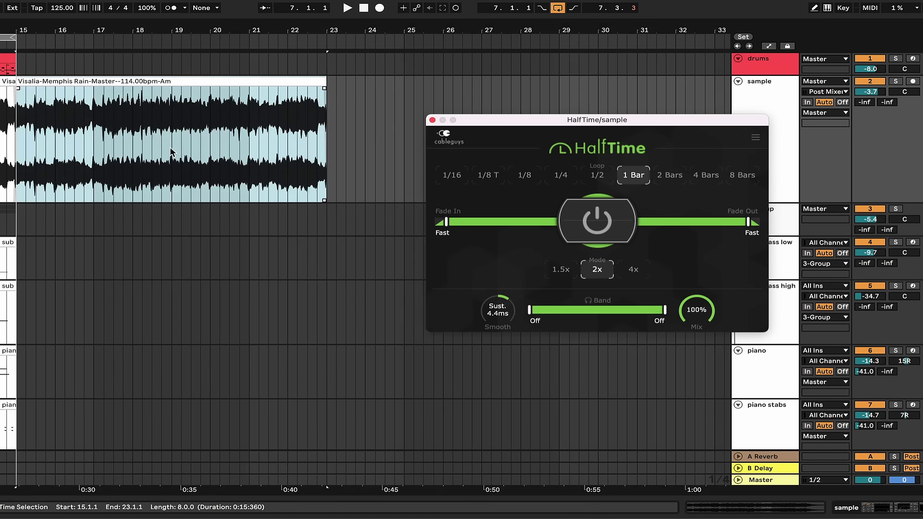
pyautogui.moveTo(529, 119); pyautogui.dragTo(341, 183)
# Step: Automate HalfTime's Device On so it switches on from bar 15
pyautogui.press('a')
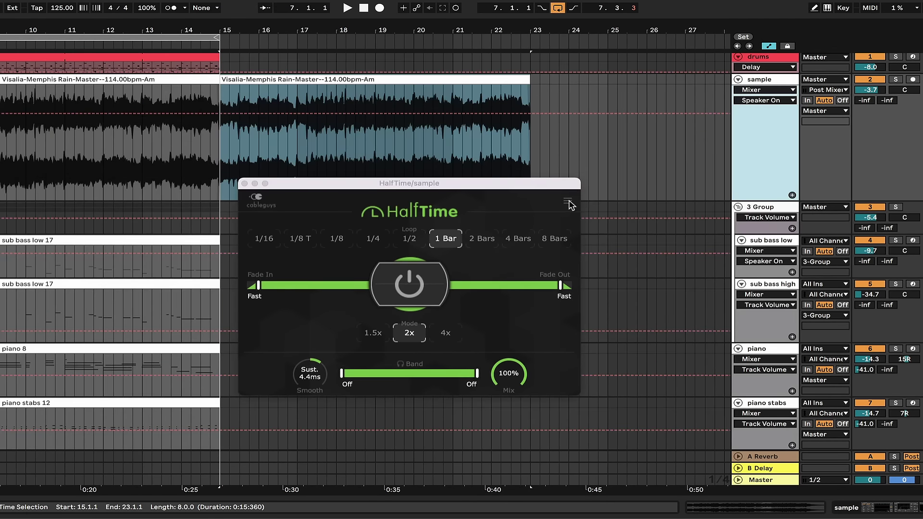
pyautogui.click(756, 90)
pyautogui.click(758, 127)
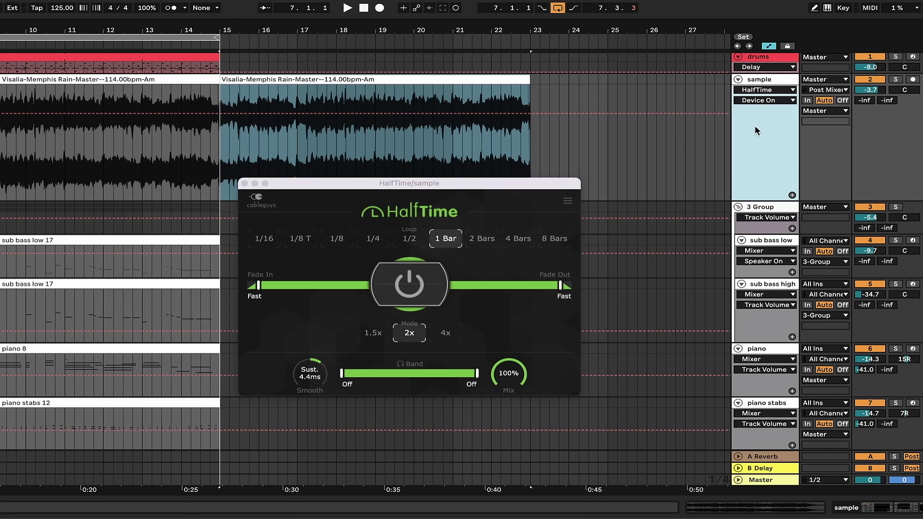
pyautogui.click(254, 128)
pyautogui.click(221, 115)
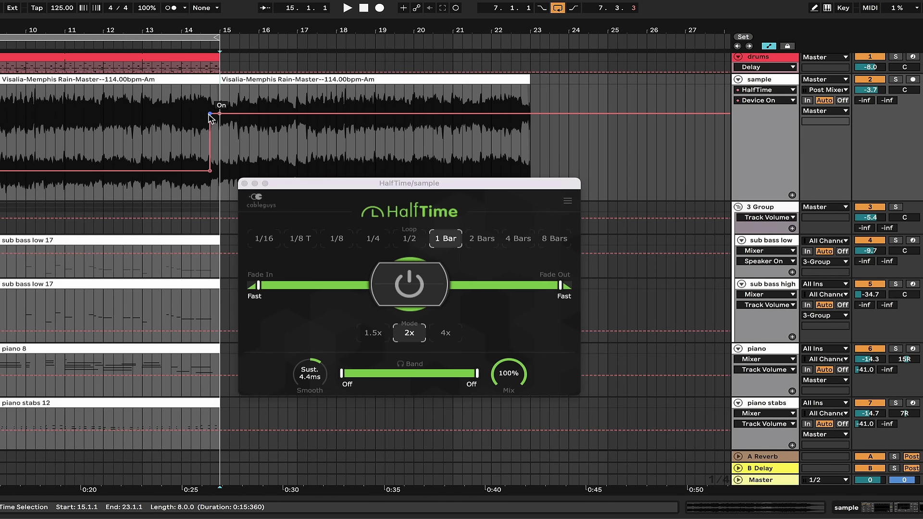
# Step: Duplicate the drums clip into bars 15–23 and move the loop there for playback
pyautogui.press('a')
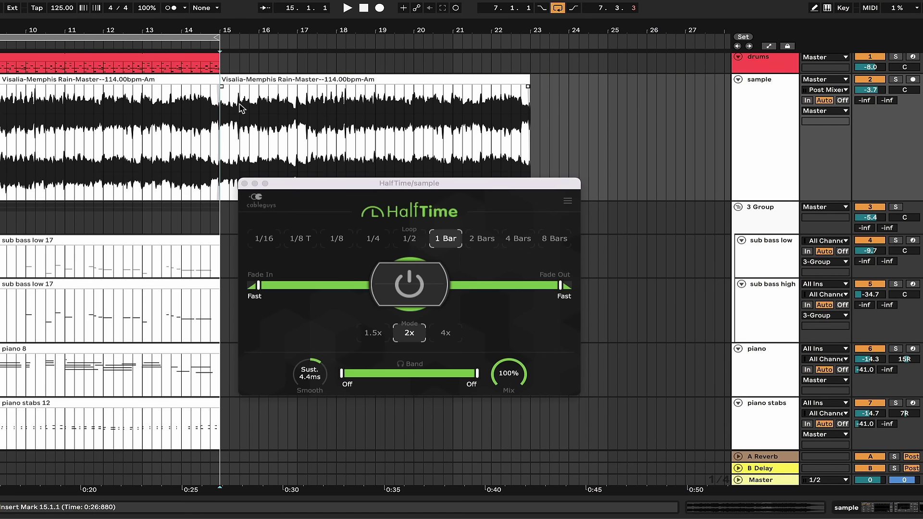
pyautogui.scroll(2, 222, 61)
pyautogui.click(138, 59)
pyautogui.scroll(-3, 138, 58)
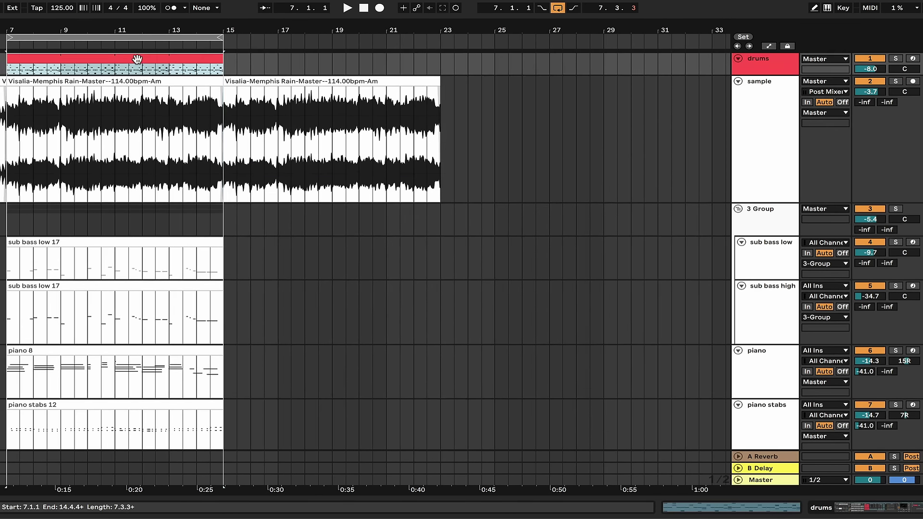
pyautogui.hotkey('ctrl', 'd')
pyautogui.moveTo(211, 38); pyautogui.dragTo(426, 36)
pyautogui.press('space')
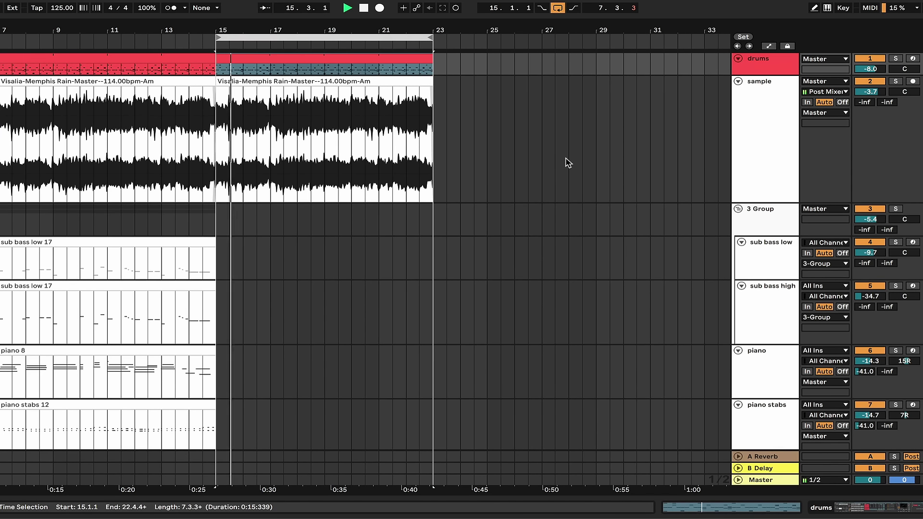
# Step: Duplicate the sub bass low, sub bass high and piano 8 clips into bars 15–23
pyautogui.scroll(-3, 562, 166)
pyautogui.hscroll(-5, 406, 229)
pyautogui.hscroll(-1, 406, 232)
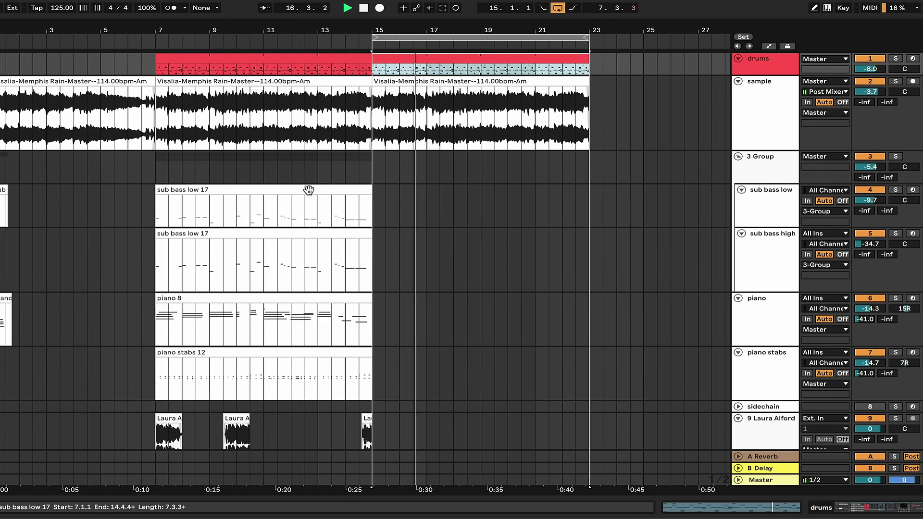
pyautogui.click(306, 190)
pyautogui.hotkey('ctrl', 'd')
pyautogui.click(304, 231)
pyautogui.hotkey('ctrl', 'd')
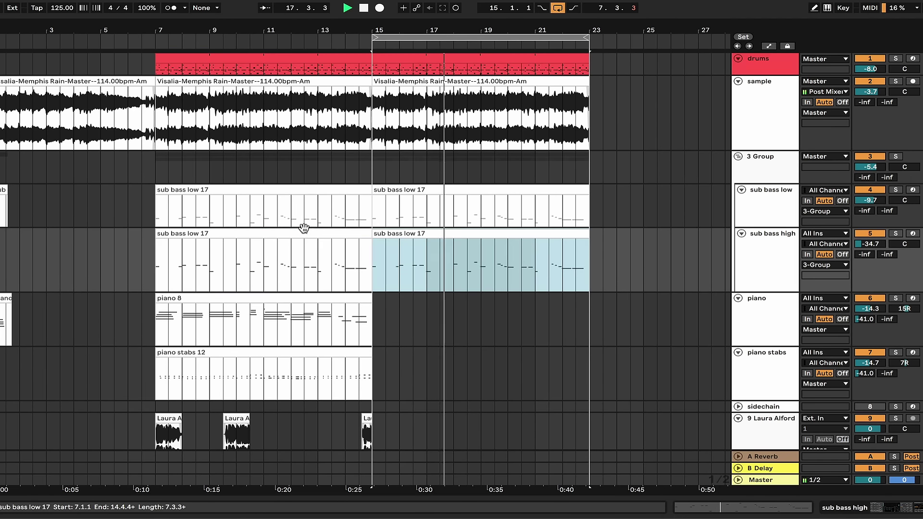
pyautogui.click(269, 298)
pyautogui.hotkey('ctrl', 'd')
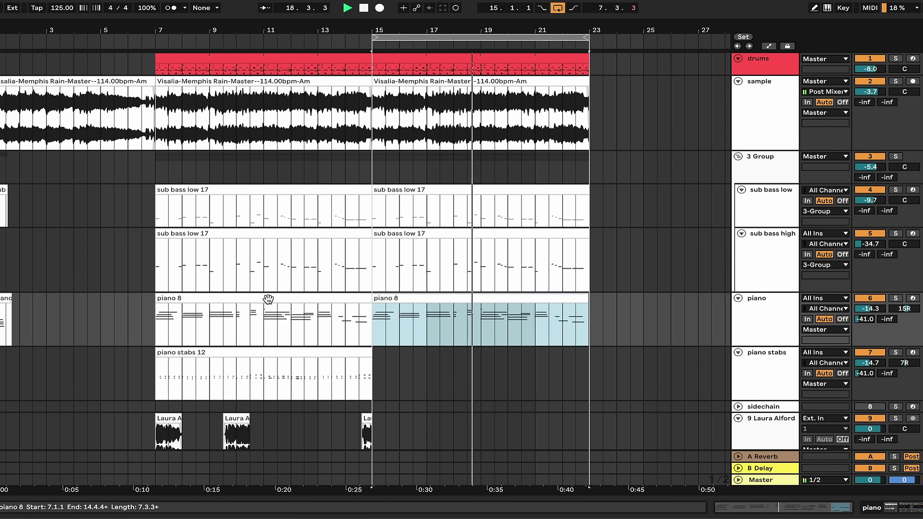
# Step: Copy the vocal chops and the piano stabs 12 clip into bars 15–23
pyautogui.moveTo(385, 430)
pyautogui.mouseDown()
pyautogui.moveTo(160, 429)
pyautogui.moveTo(380, 422)
pyautogui.mouseUp()
pyautogui.click(406, 392)
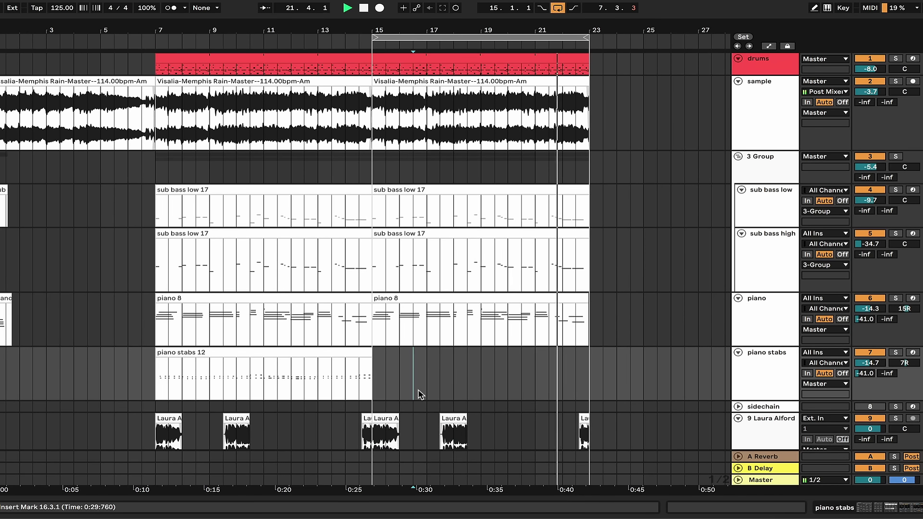
pyautogui.click(325, 353)
pyautogui.hotkey('ctrl', 'd')
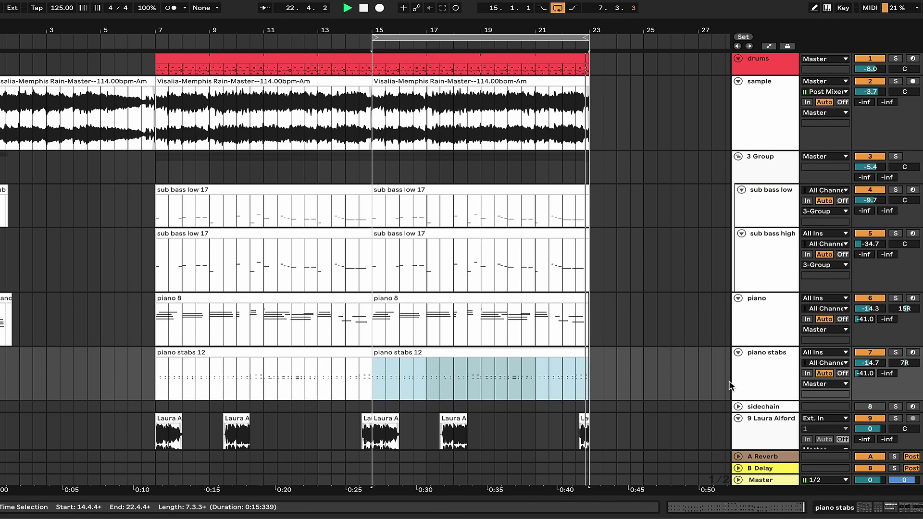
# Step: Select both piano stabs clips and loop bars 7 to 23
pyautogui.click(765, 387)
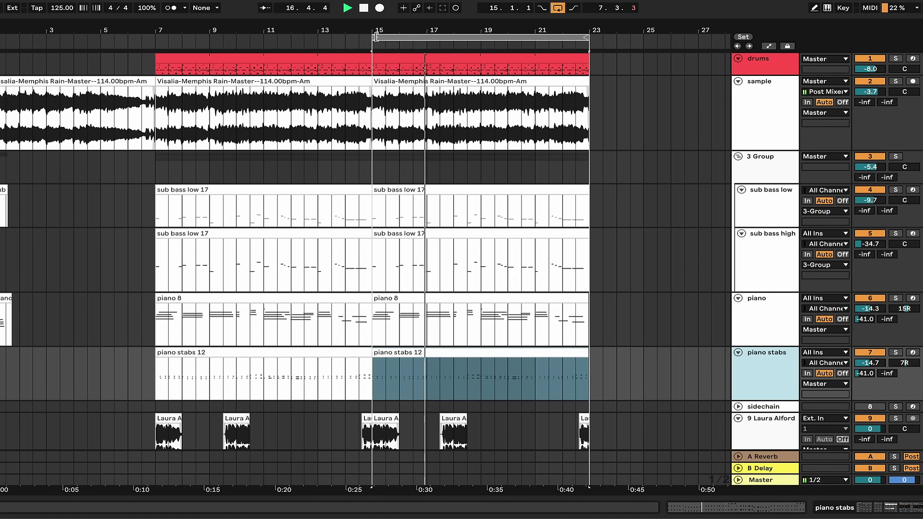
pyautogui.keyDown('shift'); pyautogui.click(308, 377); pyautogui.keyUp('shift')
pyautogui.hotkey('ctrl', 'l')
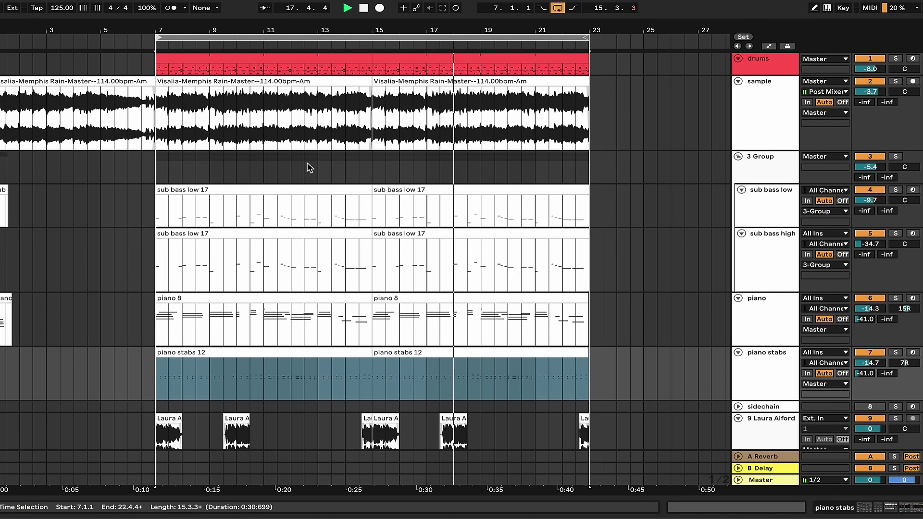
pyautogui.click(307, 165)
# Step: Fold the groups, zoom out to bars 3–37 and duplicate the sample clip into bars 23–31
pyautogui.press('u')
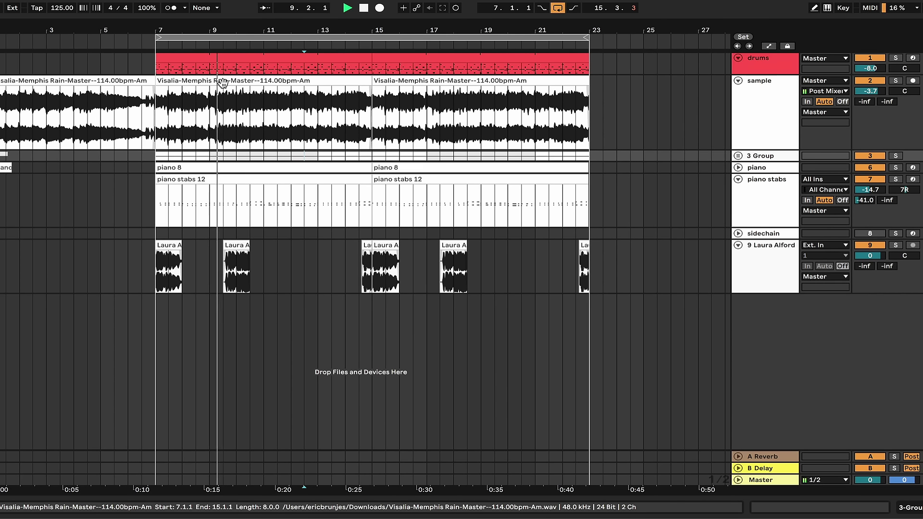
pyautogui.click(438, 334)
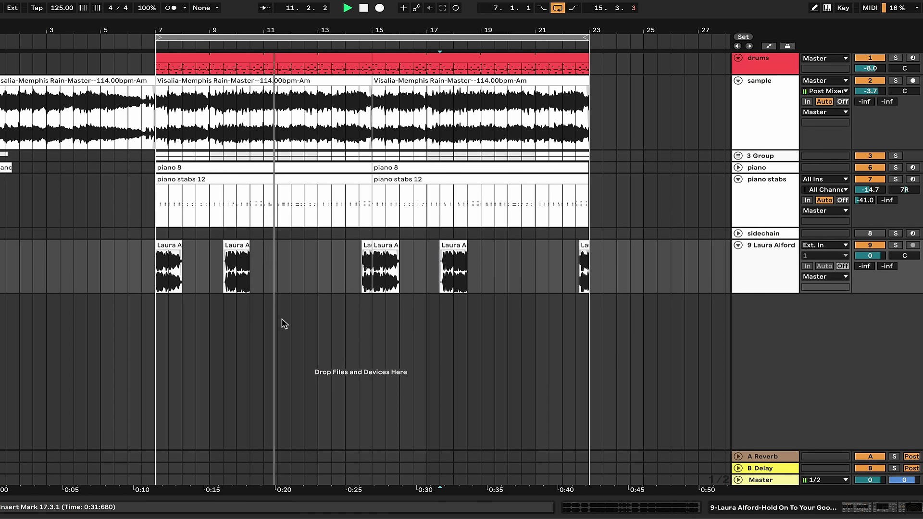
pyautogui.press('-')
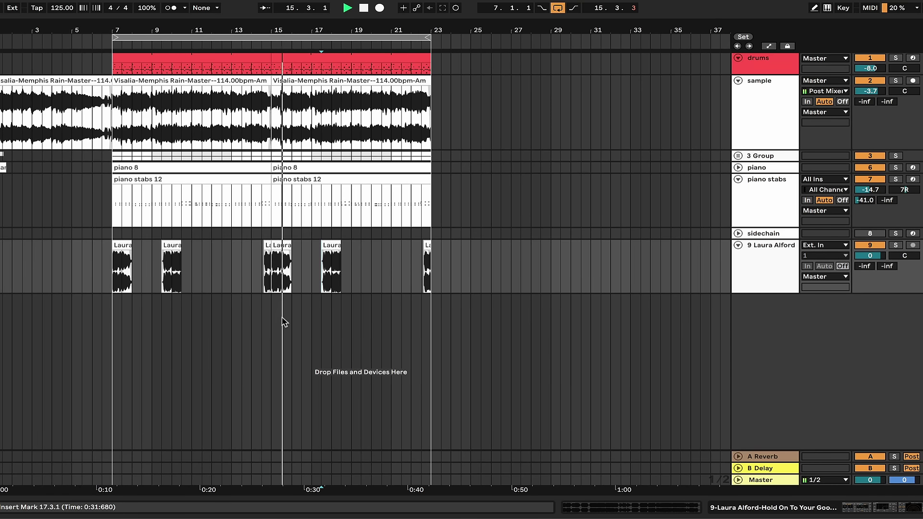
pyautogui.click(280, 246)
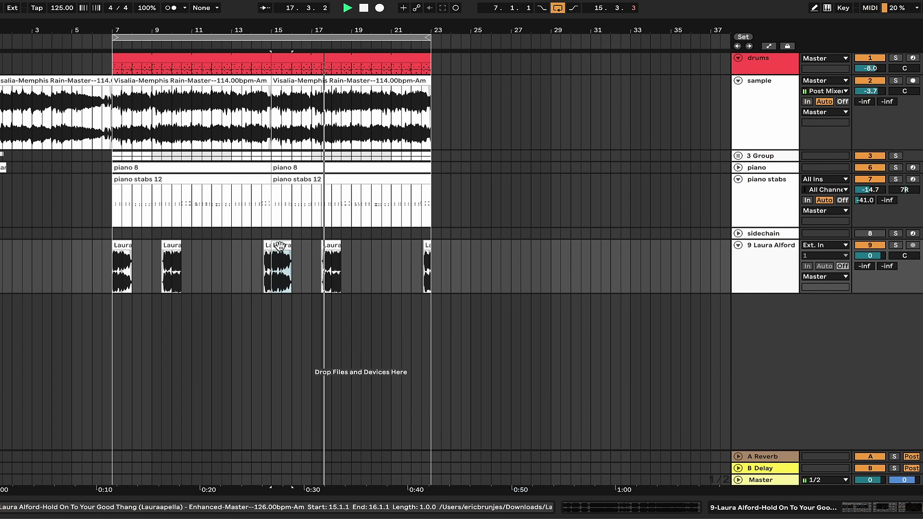
pyautogui.click(302, 76)
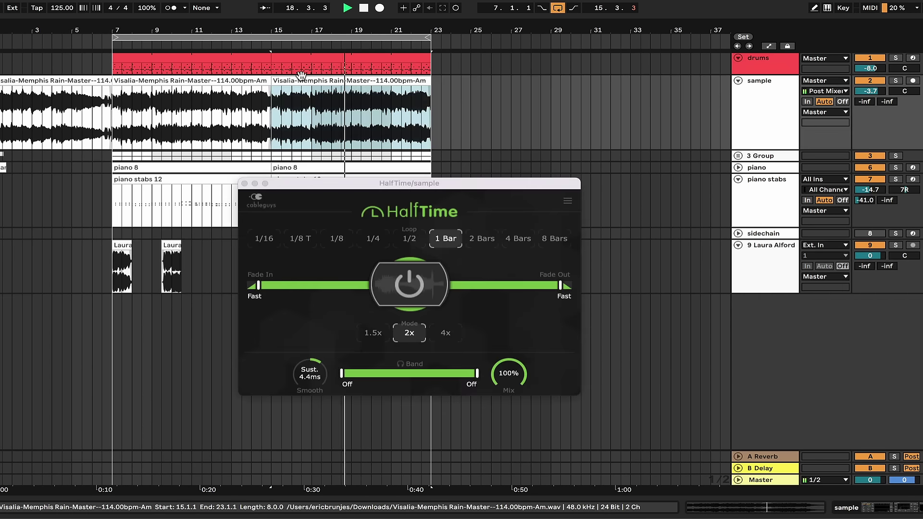
pyautogui.press('super+d')
pyautogui.click(302, 67)
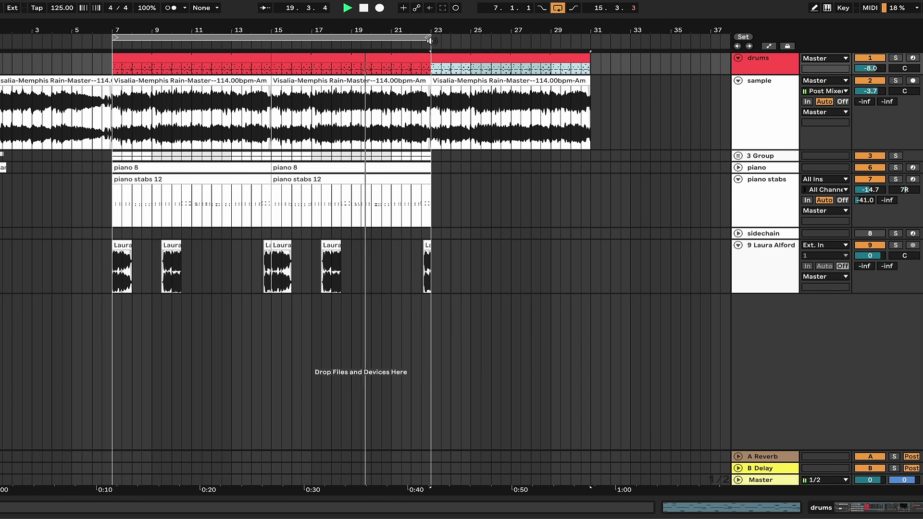
# Step: Extend the loop to bar 31 and duplicate both sub bass clips to bar 23
pyautogui.moveTo(462, 38); pyautogui.dragTo(590, 38)
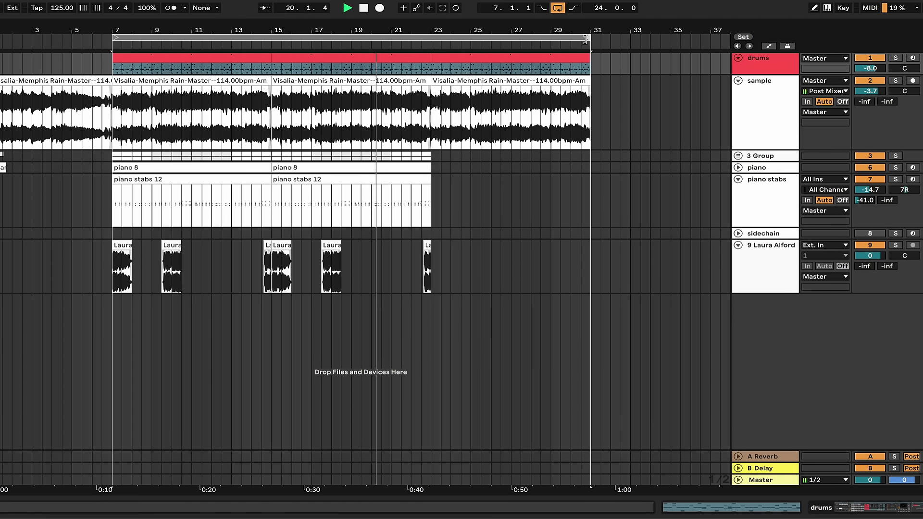
pyautogui.click(371, 163)
pyautogui.press('super+alt+u')
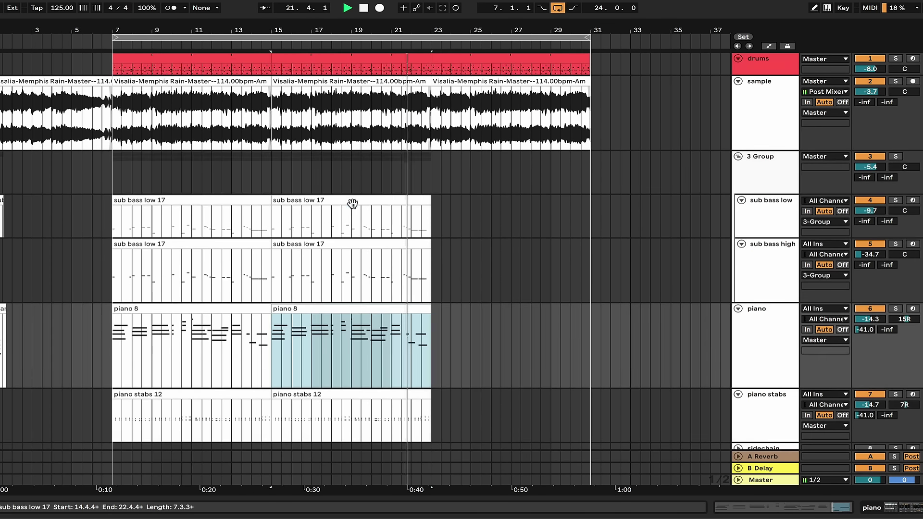
pyautogui.click(352, 203)
pyautogui.press('super+d')
pyautogui.click(336, 244)
pyautogui.press('super+d')
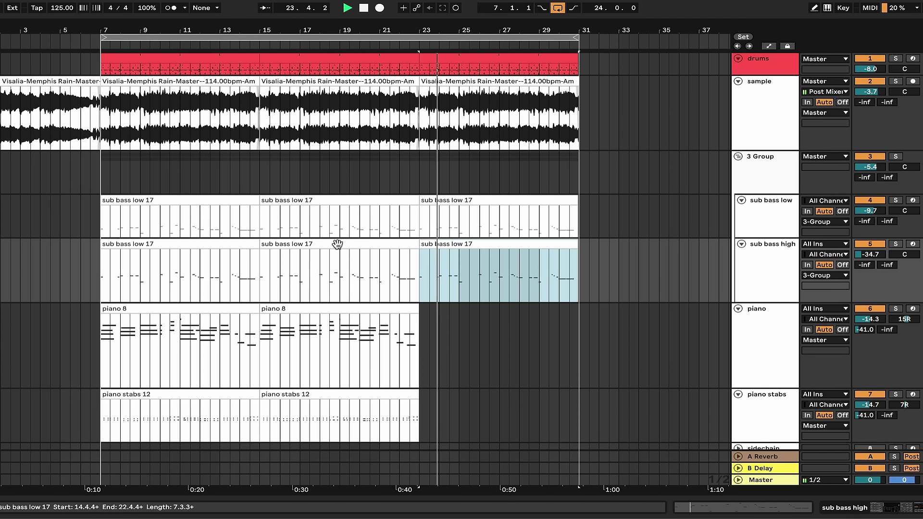
# Step: Zoom out, extend the loop to bar 33 and close the HalfTime window
pyautogui.press('-')
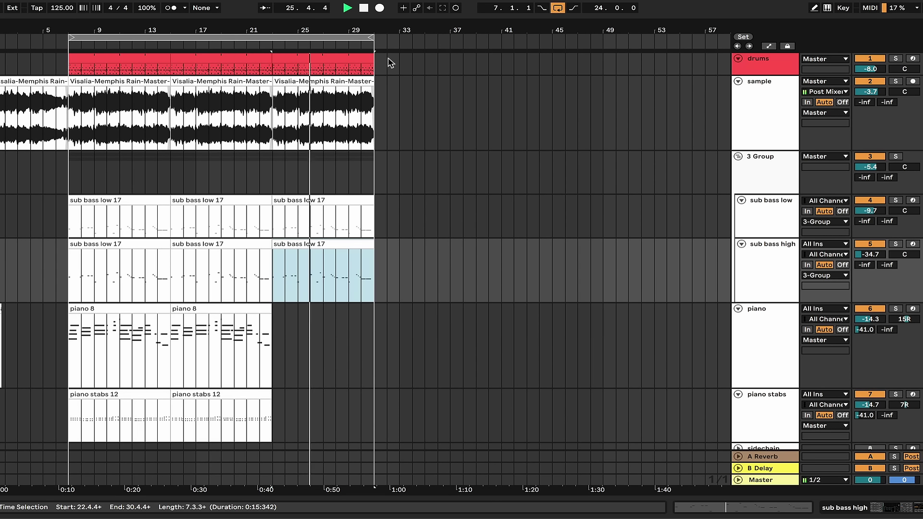
pyautogui.moveTo(375, 41); pyautogui.dragTo(399, 38)
pyautogui.click(414, 91)
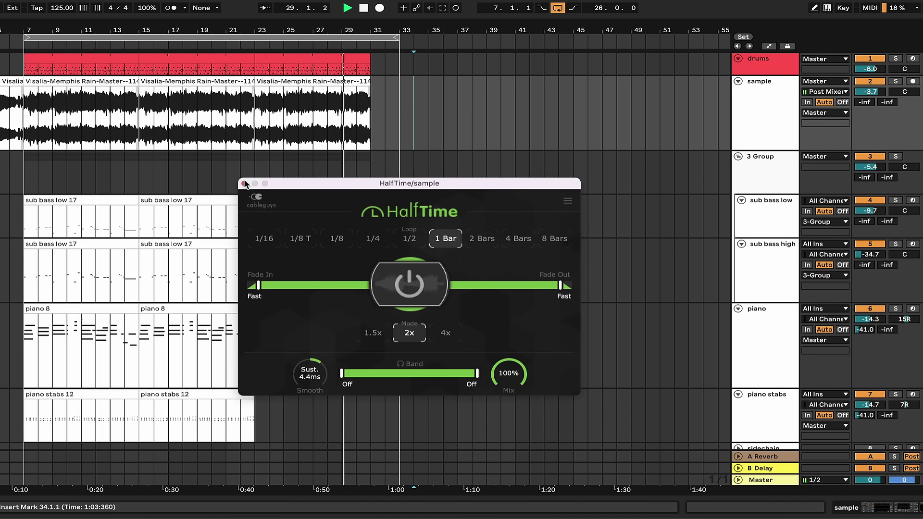
pyautogui.click(244, 183)
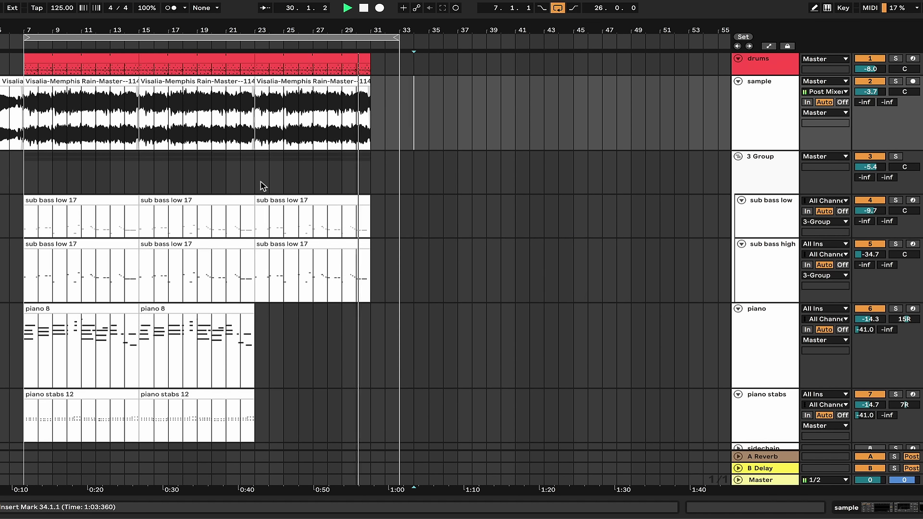
pyautogui.scroll(3, 260, 187)
# Step: Stop playback, select the sample chops in bar 6 and zoom in on them
pyautogui.press('space')
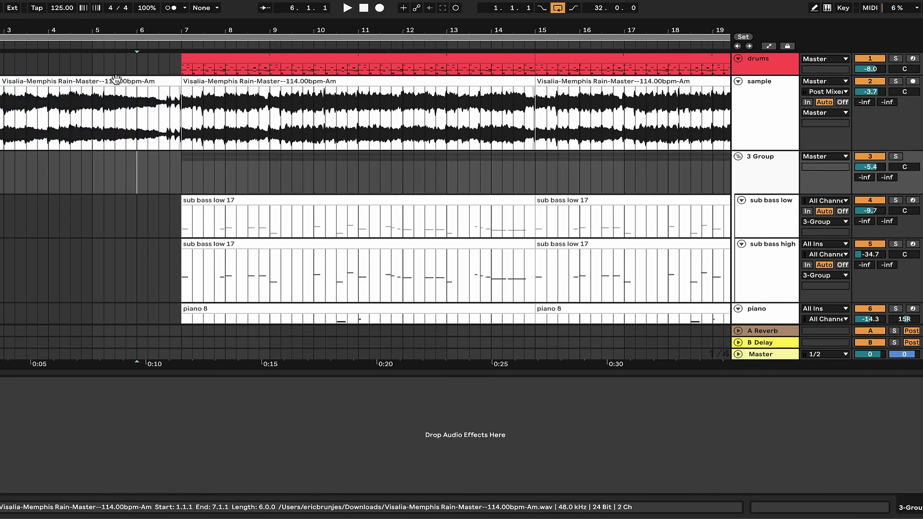
pyautogui.click(94, 144)
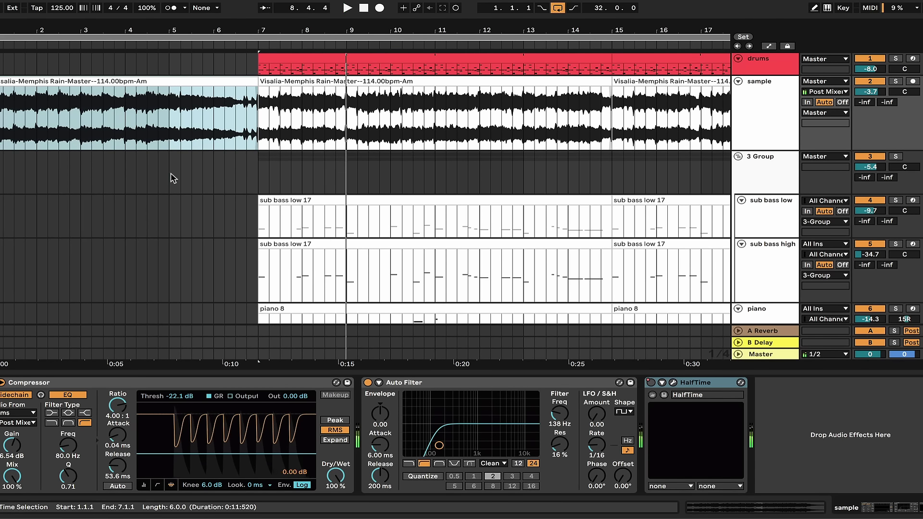
pyautogui.click(198, 165)
pyautogui.click(202, 132)
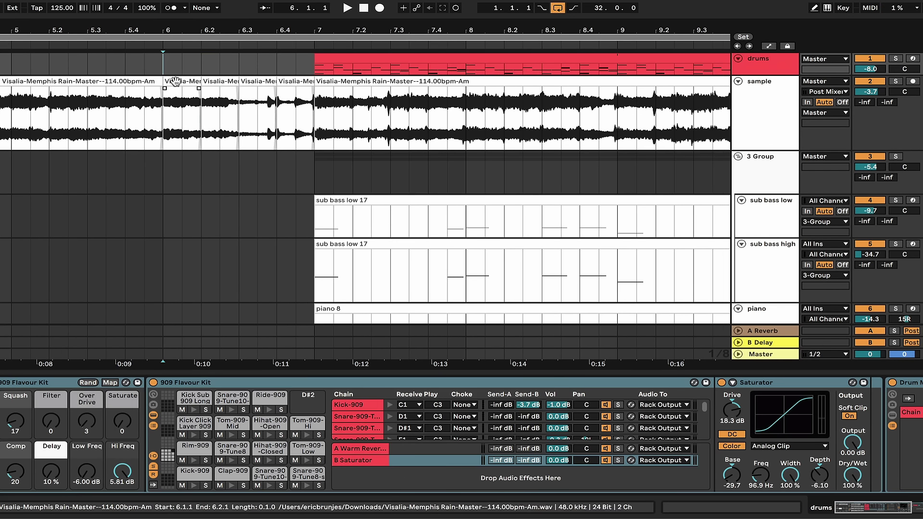
pyautogui.moveTo(165, 120); pyautogui.dragTo(259, 83)
pyautogui.hotkey('shift', 'Right')
pyautogui.hotkey('shift', 'Right')
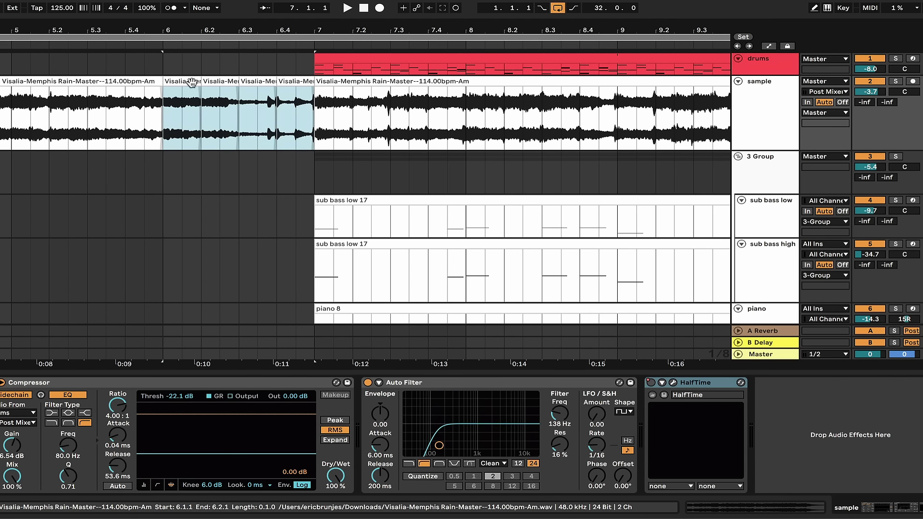
# Step: Shorten the four bar 6 chops to end at 6.1.3, 6.2.3, 6.3.3 and 6.4.3
pyautogui.click(193, 82)
pyautogui.moveTo(200, 82)
pyautogui.mouseDown()
pyautogui.moveTo(182, 82)
pyautogui.moveTo(218, 83)
pyautogui.mouseUp()
pyautogui.click(268, 83)
pyautogui.moveTo(275, 83); pyautogui.dragTo(294, 82)
pyautogui.click(306, 82)
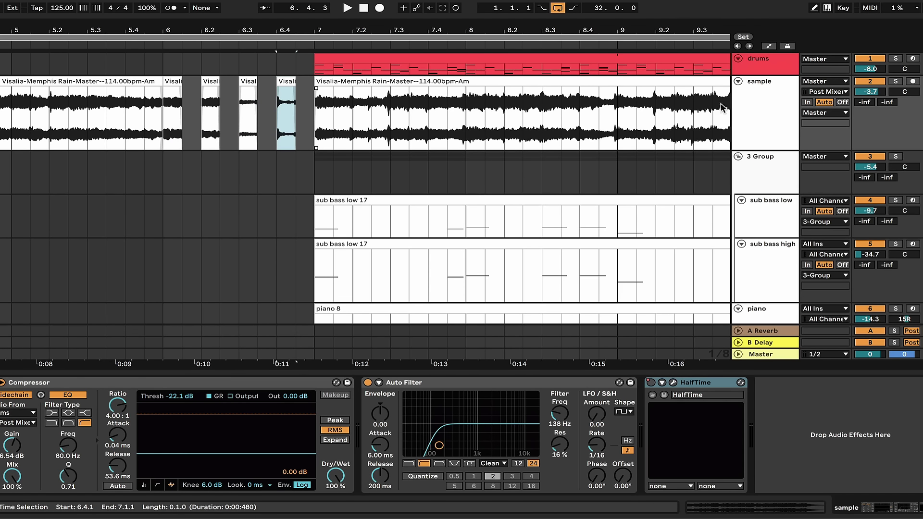
# Step: Add the Echo effect to the sample track from a browser search for ECHO
pyautogui.click(738, 102)
pyautogui.hotkey('ctrl', 'f')
pyautogui.write('ECHO')
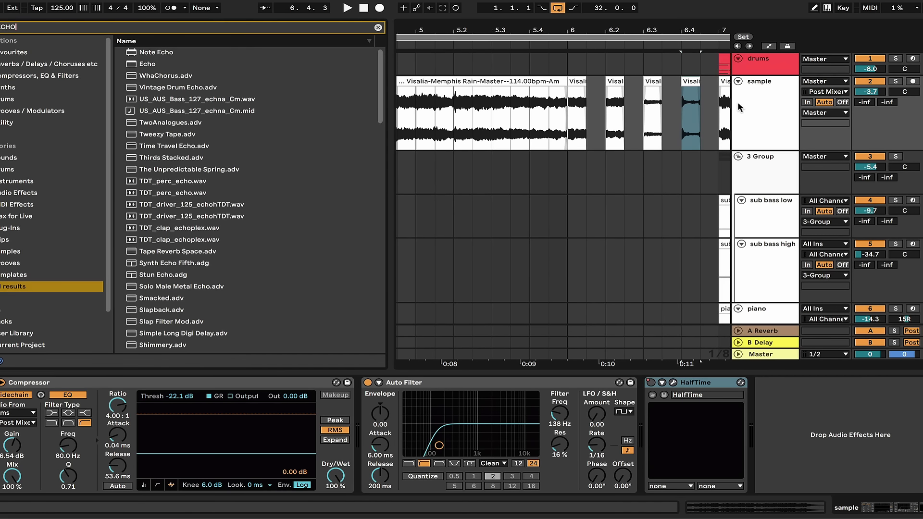
pyautogui.doubleClick(155, 64)
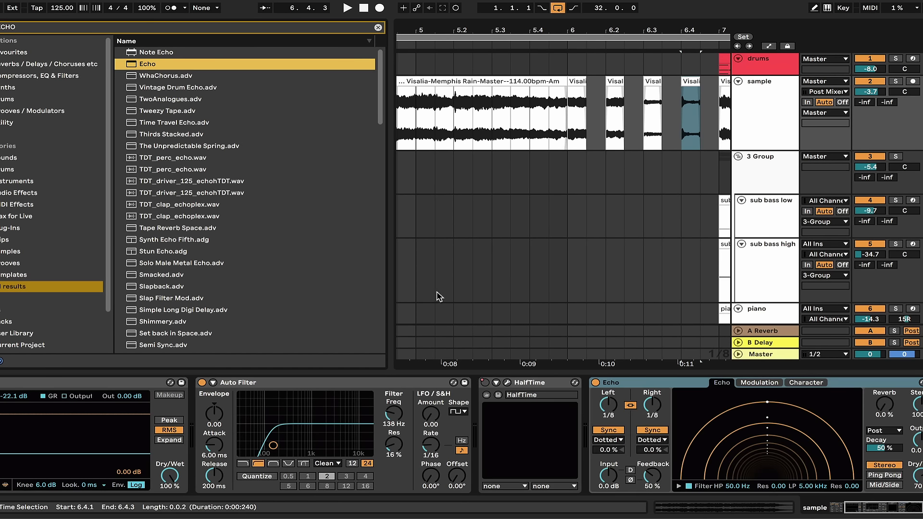
pyautogui.hotkey('ctrl', 'alt', 'l')
pyautogui.hotkey('ctrl', 'alt', 'b')
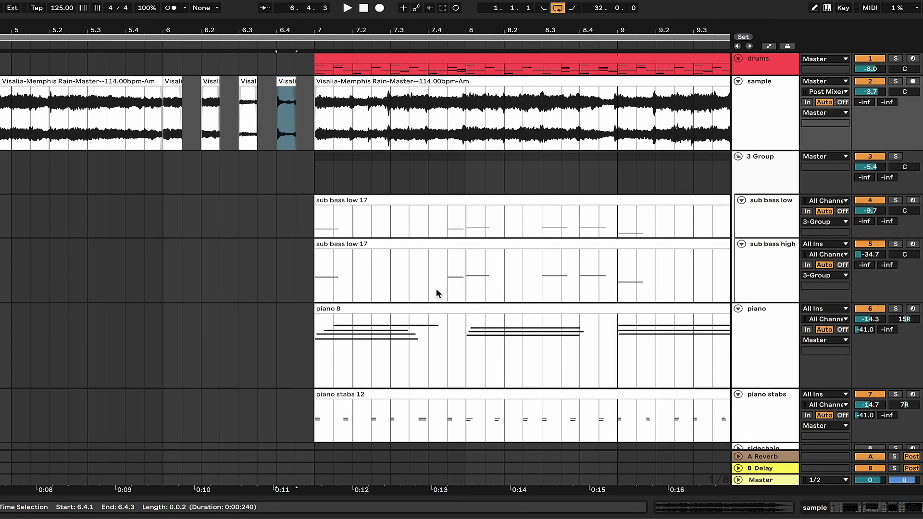
# Step: Automate Echo's Device On so it switches off from bar 7 onward
pyautogui.press('a')
pyautogui.click(767, 92)
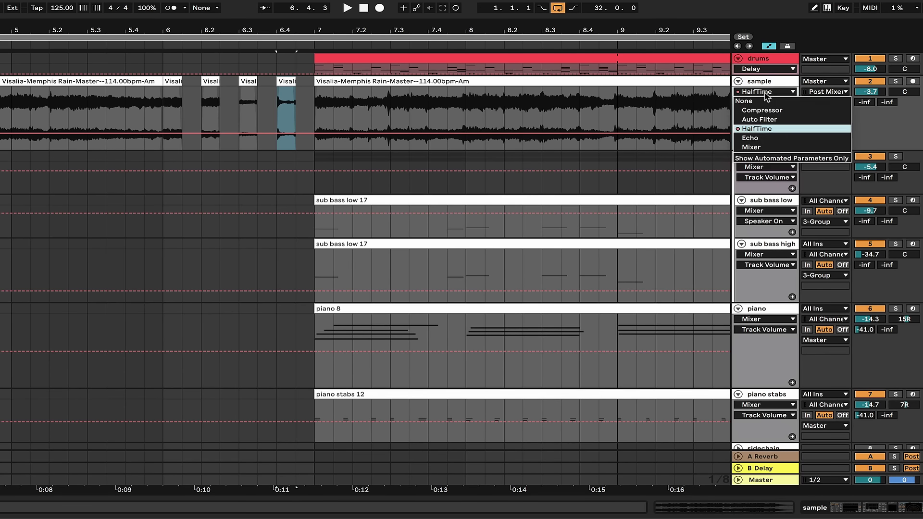
pyautogui.click(775, 115)
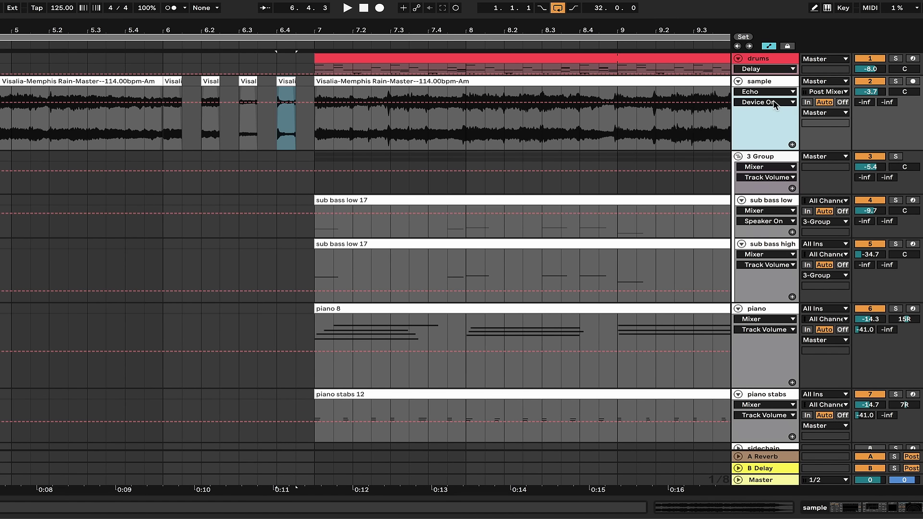
pyautogui.click(163, 103)
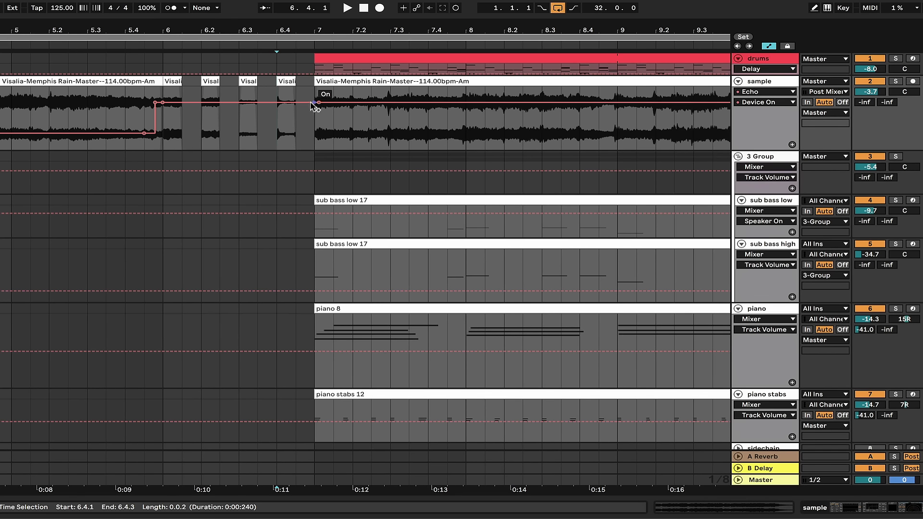
pyautogui.moveTo(319, 103); pyautogui.dragTo(317, 133)
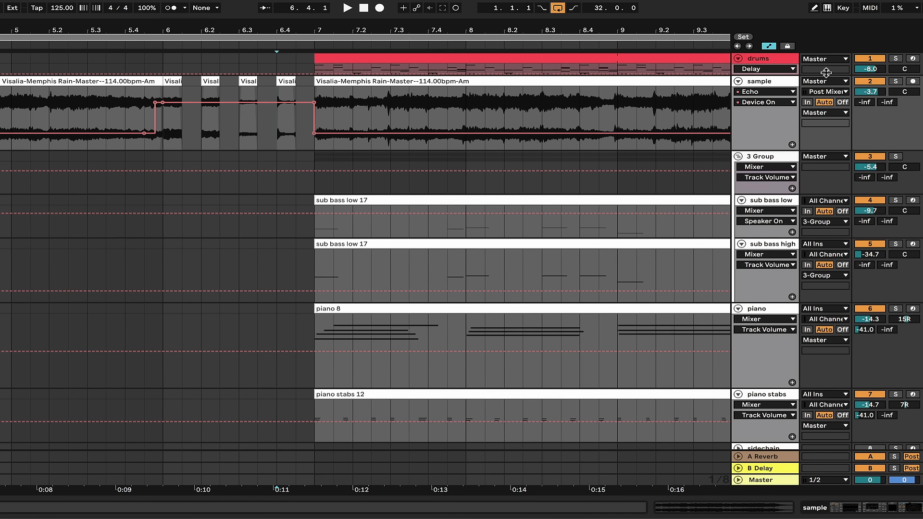
# Step: Draw Track Panning automation swinging the bar 6 chops right, then to 21L from 6.4
pyautogui.click(774, 93)
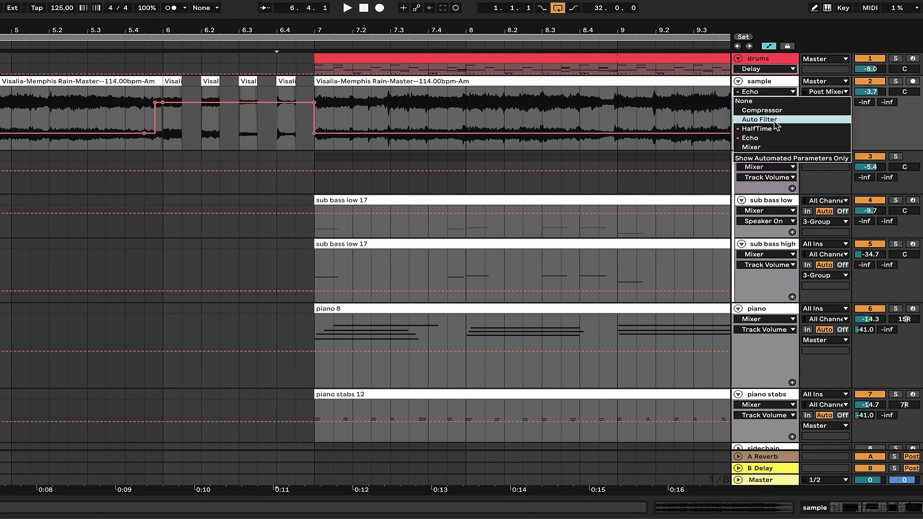
pyautogui.click(772, 146)
pyautogui.click(769, 102)
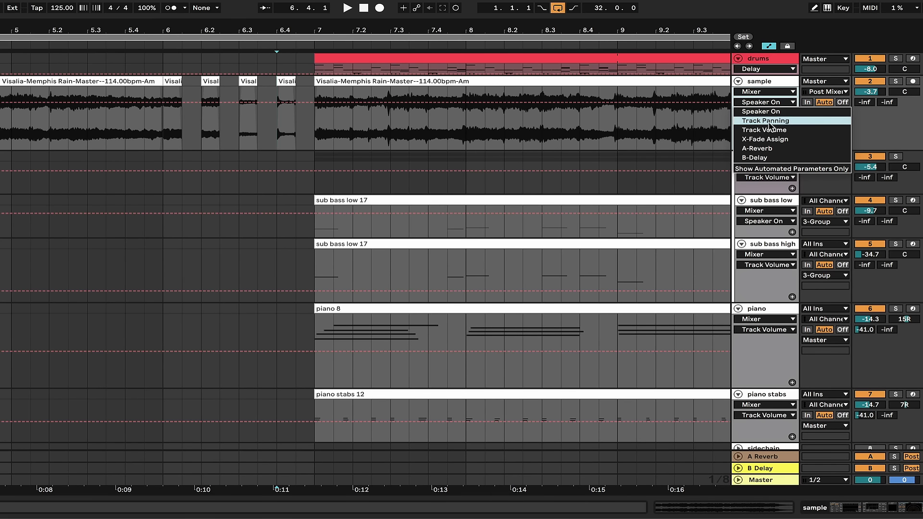
pyautogui.click(768, 120)
pyautogui.click(160, 118)
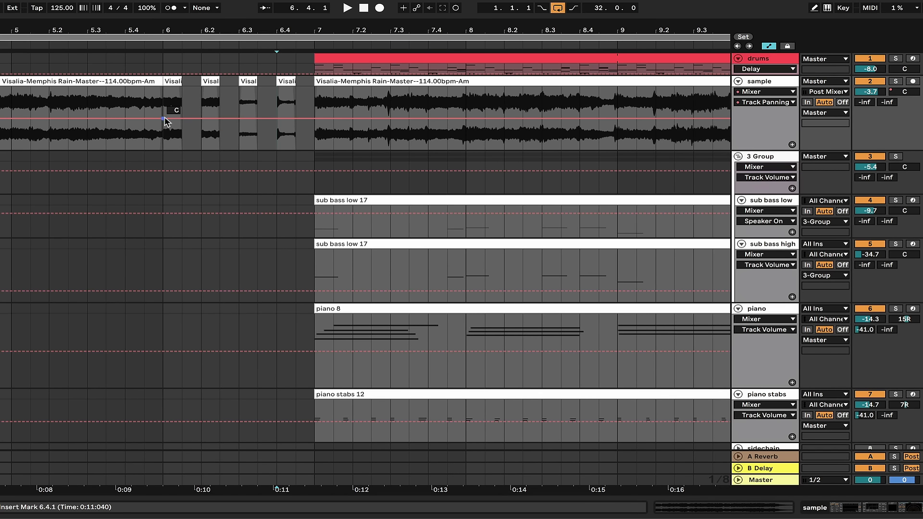
pyautogui.click(174, 126)
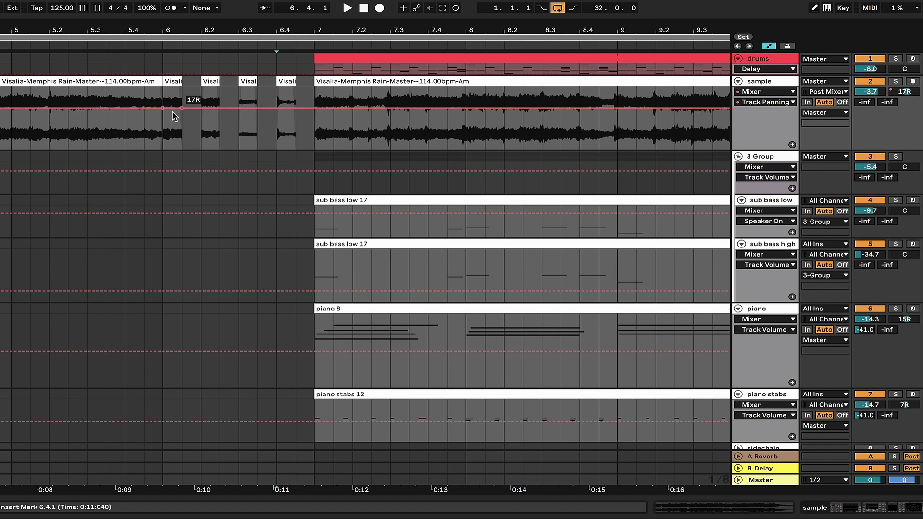
pyautogui.moveTo(174, 126); pyautogui.dragTo(257, 129)
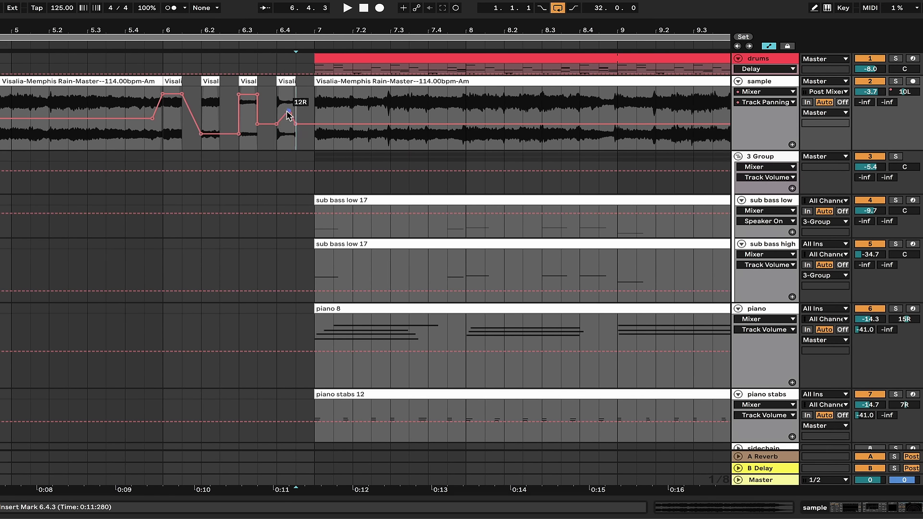
pyautogui.moveTo(302, 125); pyautogui.dragTo(303, 131)
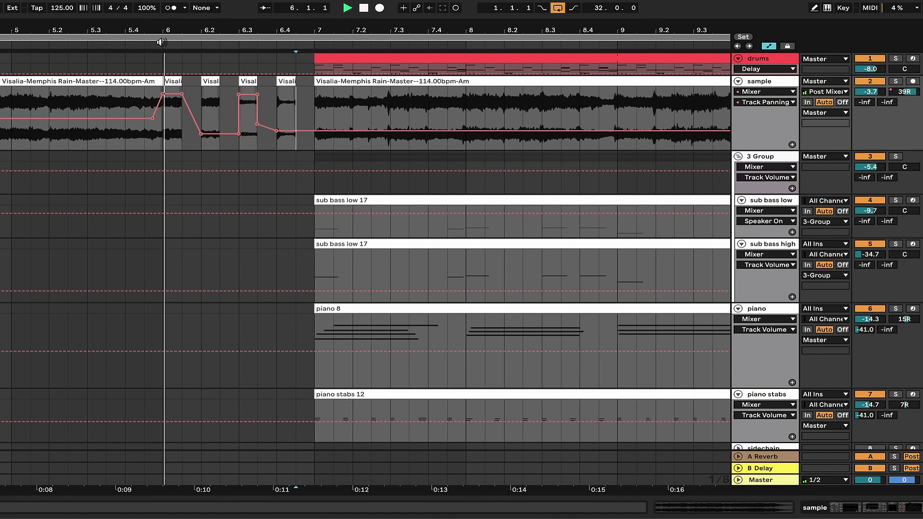
# Step: Exit automation mode, stop, zoom out and replay the arrangement through the chopped bar-6 intro
pyautogui.press('a')
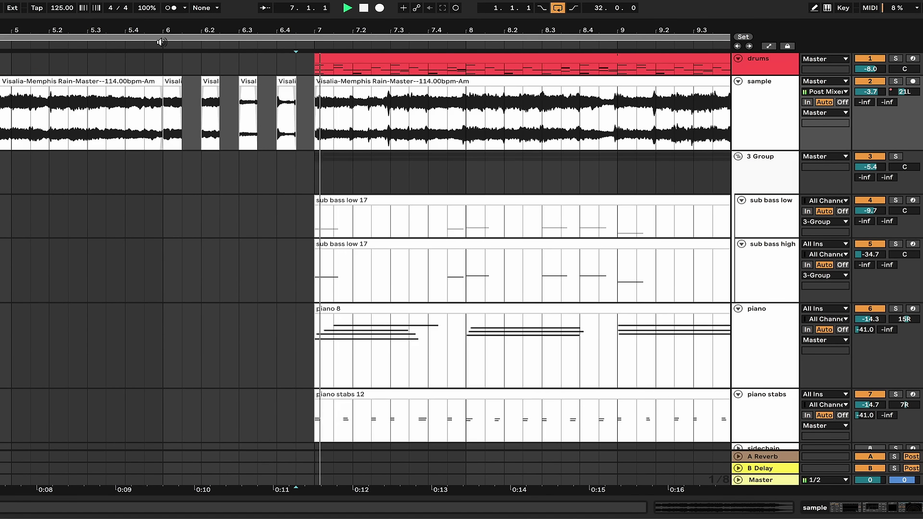
pyautogui.press('space')
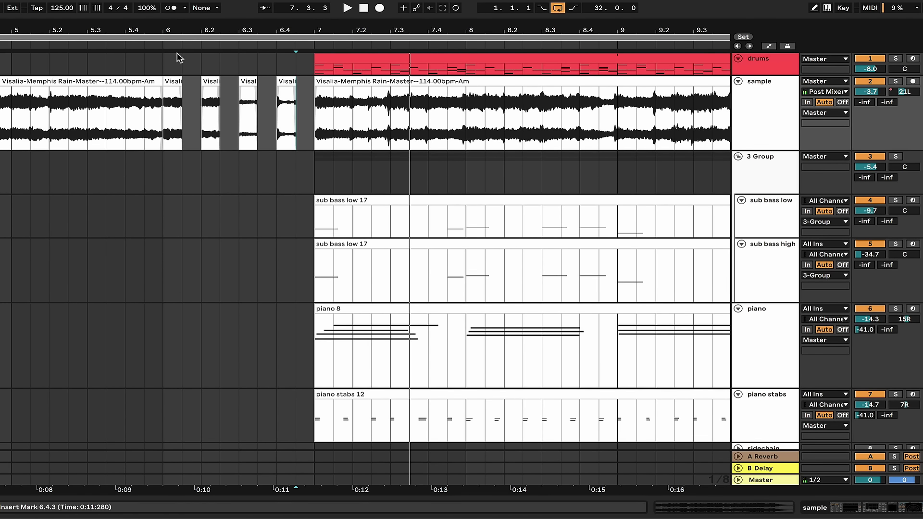
pyautogui.scroll(-5, 149, 134)
pyautogui.scroll(-3, 97, 106)
pyautogui.scroll(3, 48, 87)
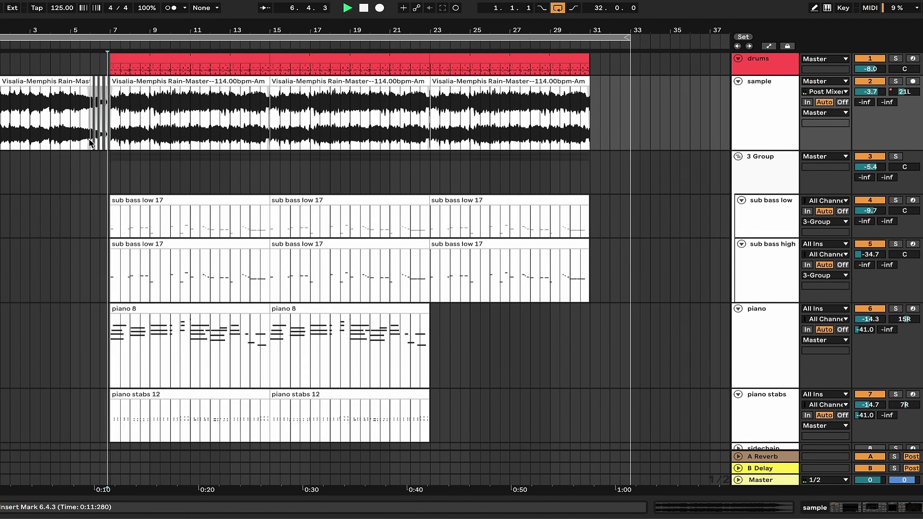
pyautogui.press('space')
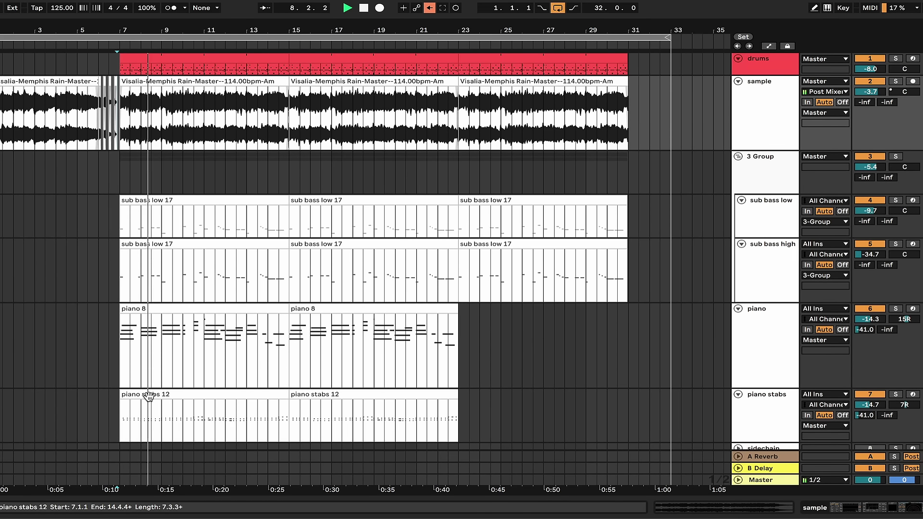
# Step: Move the piano stabs 12 clip so it starts at bar 23
pyautogui.click(494, 400)
pyautogui.doubleClick(497, 403)
pyautogui.hotkey('ctrl', 'alt', 'l')
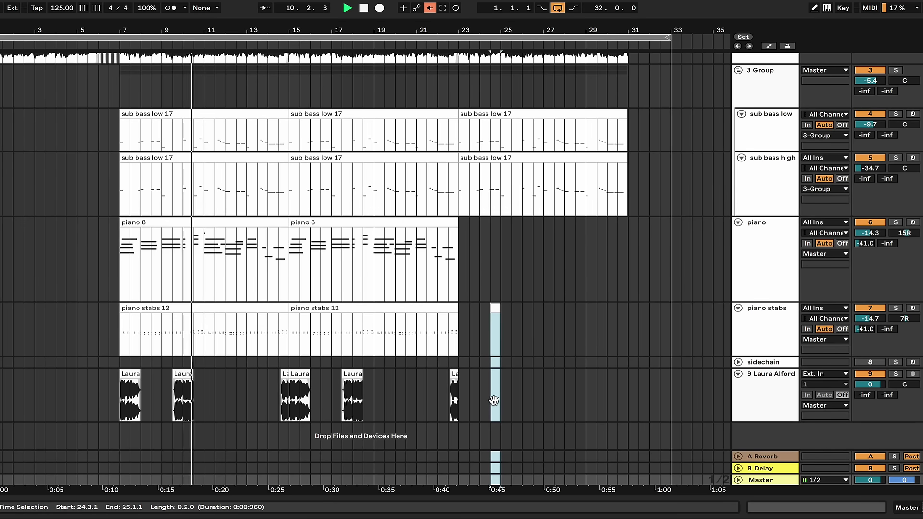
pyautogui.click(522, 342)
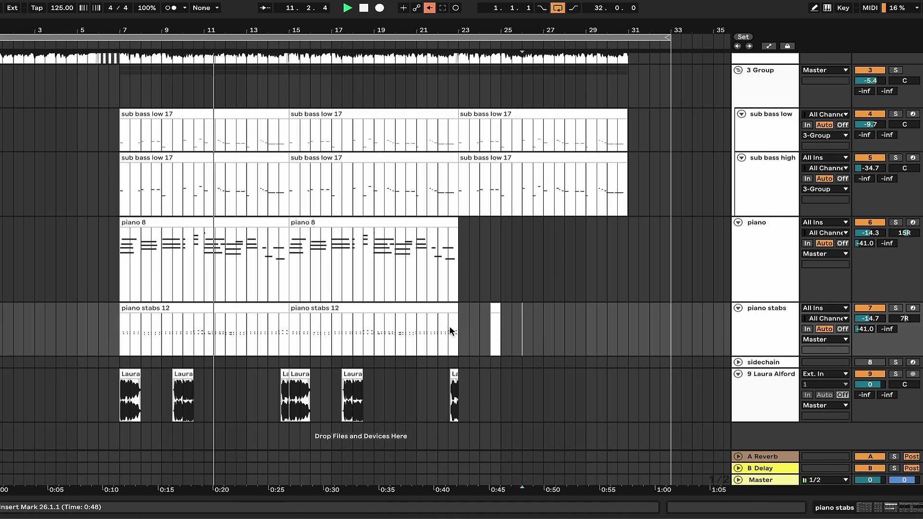
pyautogui.click(358, 313)
pyautogui.click(262, 308)
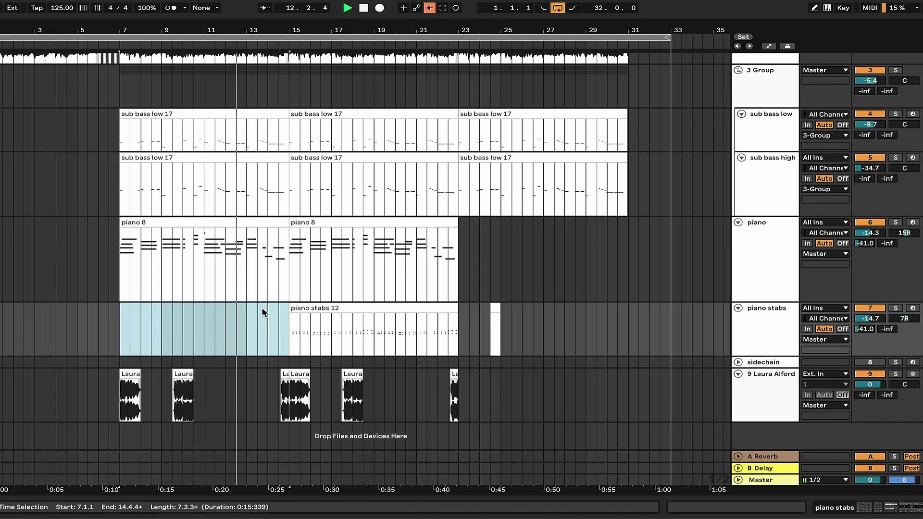
pyautogui.click(335, 310)
pyautogui.click(495, 317)
pyautogui.click(398, 307)
pyautogui.moveTo(397, 306); pyautogui.dragTo(567, 306)
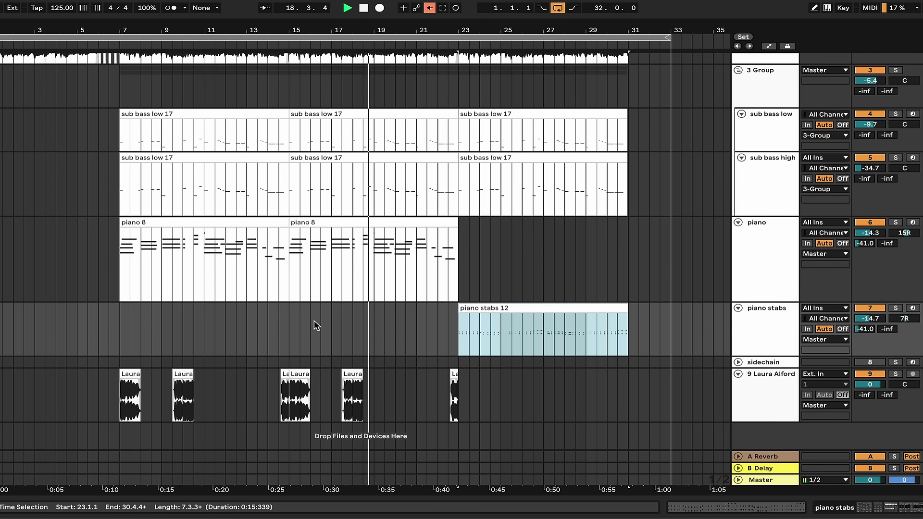
# Step: Loop bars 23–31 around the piano stabs 12 clip and solo the piano stabs track
pyautogui.click(390, 223)
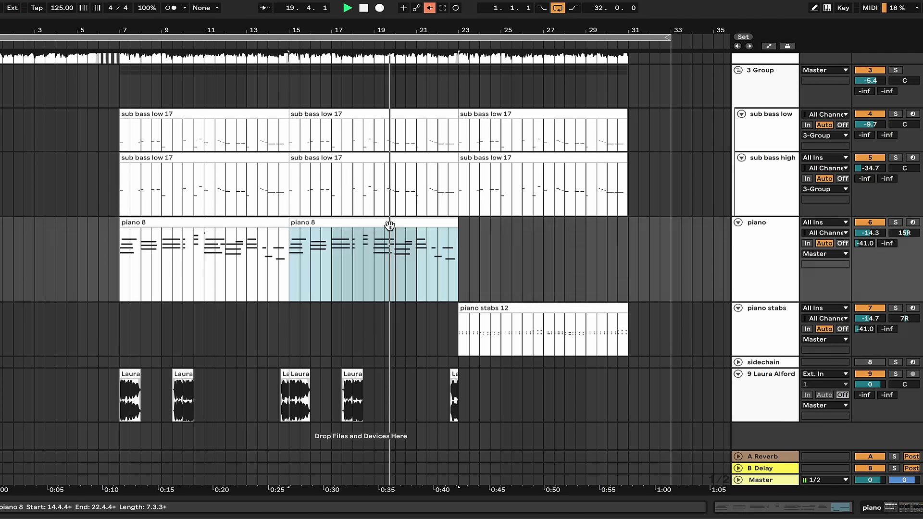
pyautogui.click(497, 309)
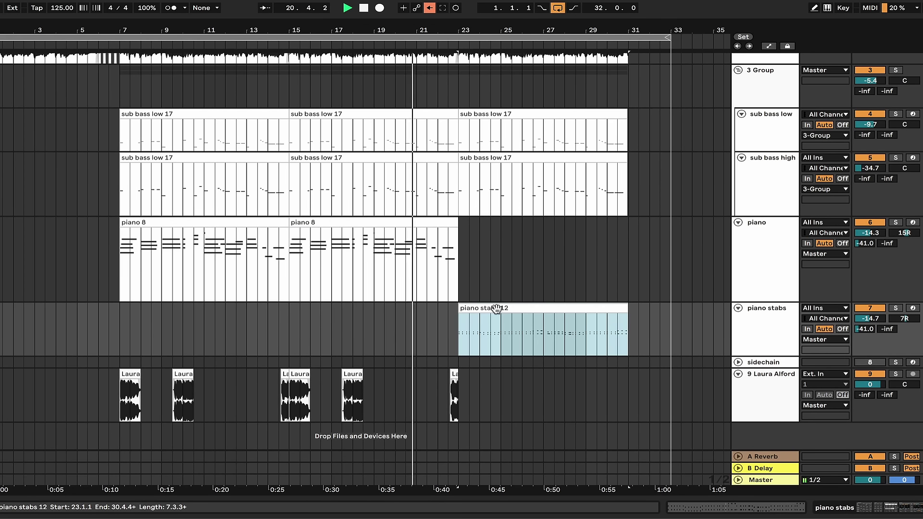
pyautogui.hotkey('ctrl', 'l')
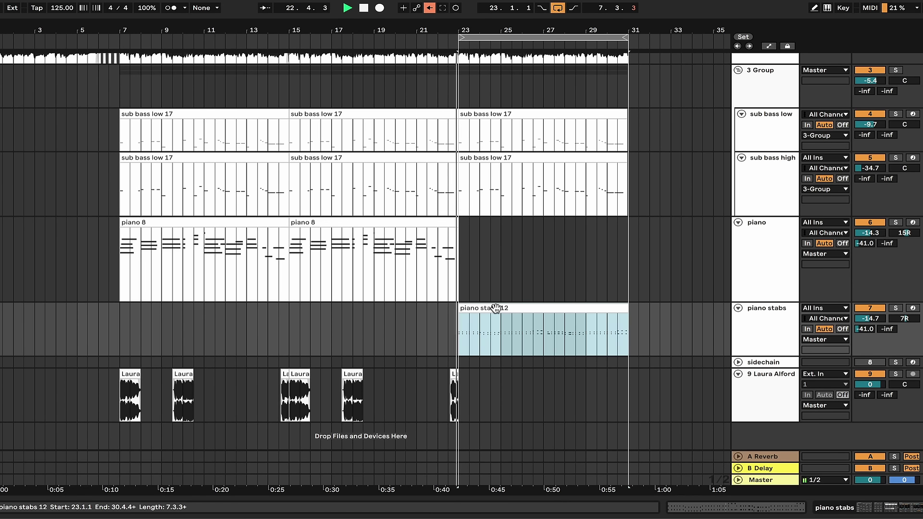
pyautogui.click(895, 308)
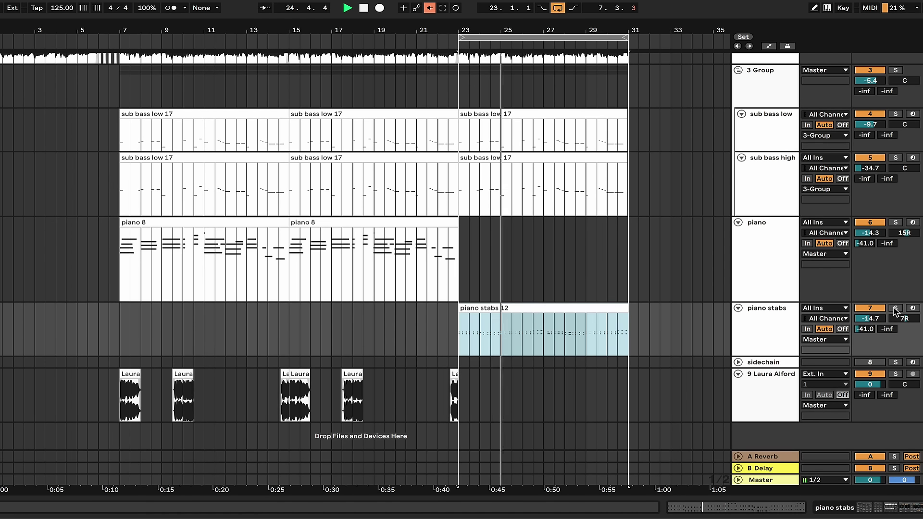
pyautogui.click(538, 303)
pyautogui.click(520, 304)
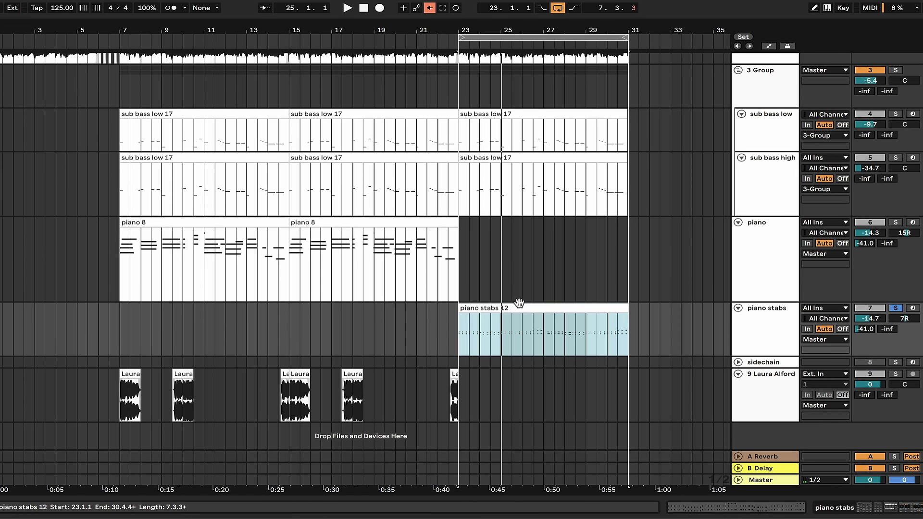
# Step: Load Pigments onto the piano stabs track via a browser search for PIG
pyautogui.doubleClick(761, 321)
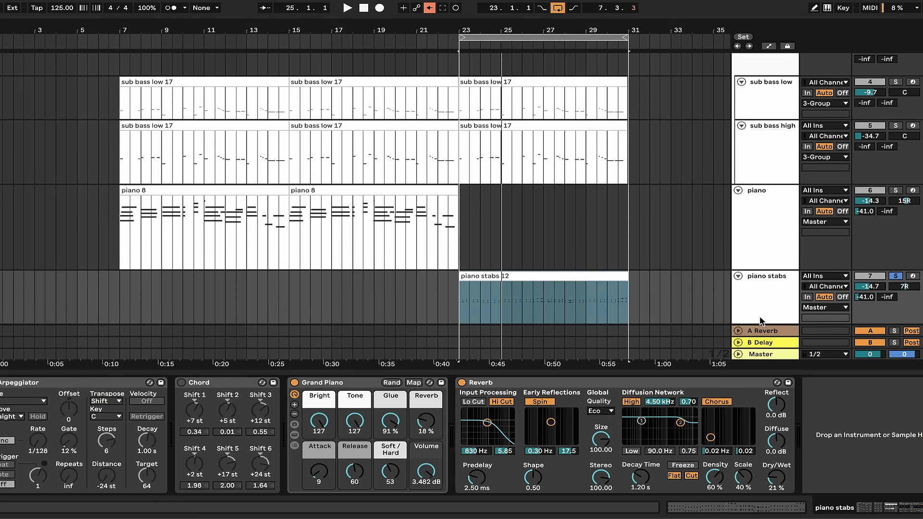
pyautogui.hotkey('ctrl', 'f')
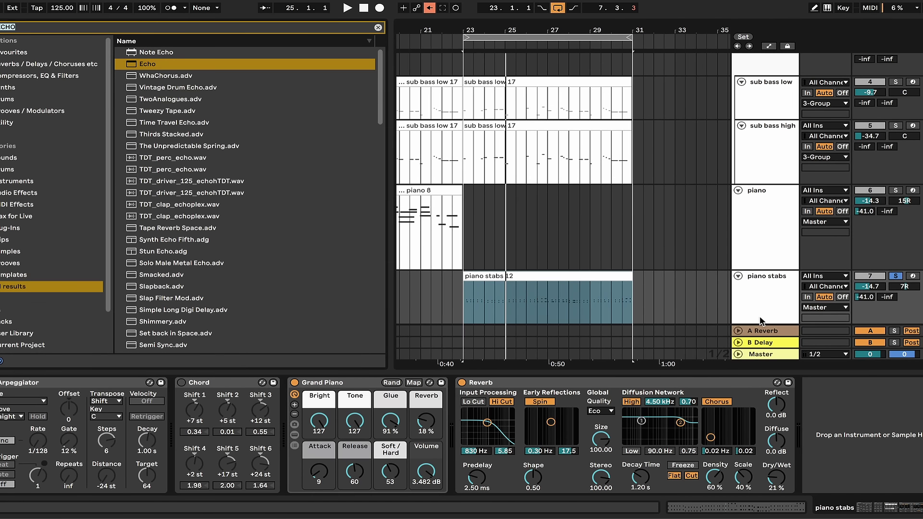
pyautogui.press('BackSpace')
pyautogui.write('PIG')
pyautogui.click(146, 76)
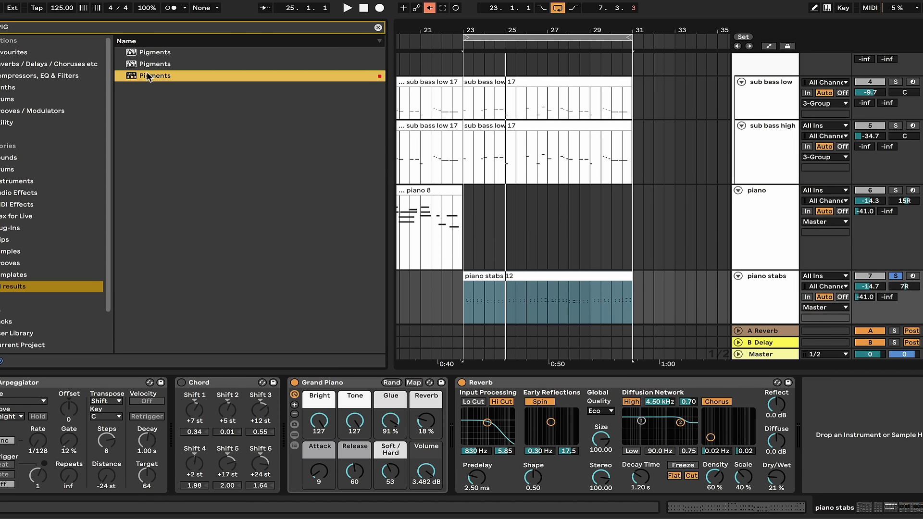
pyautogui.doubleClick(147, 76)
pyautogui.moveTo(510, 151); pyautogui.dragTo(488, 118)
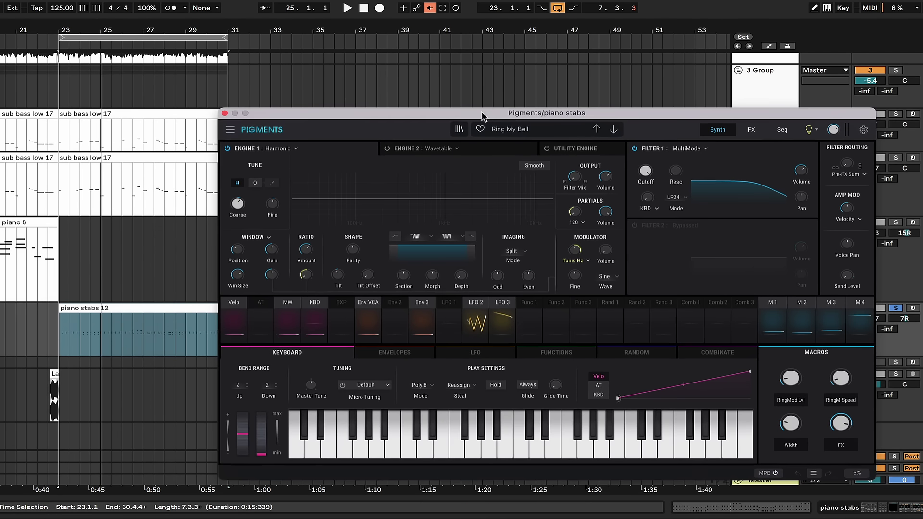
# Step: Filter Pigments presets to Keys, load Ring My Bell and start playback
pyautogui.click(462, 129)
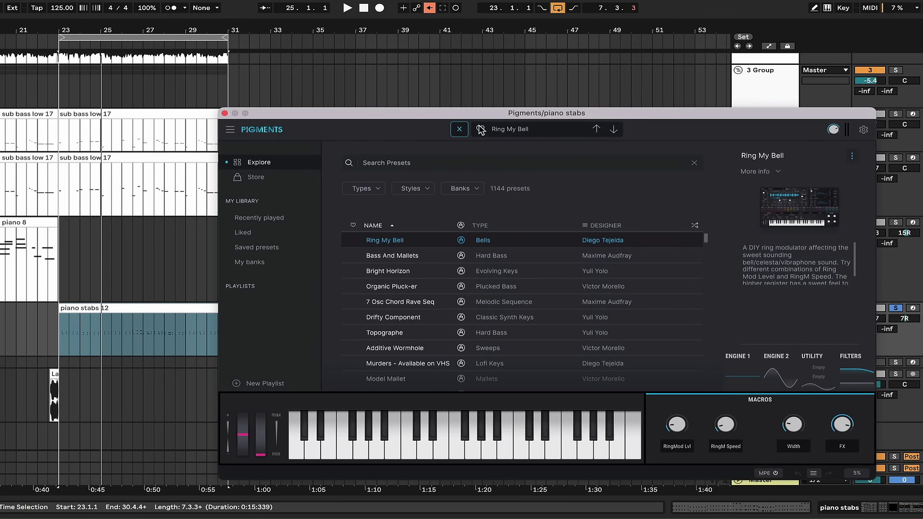
pyautogui.click(497, 132)
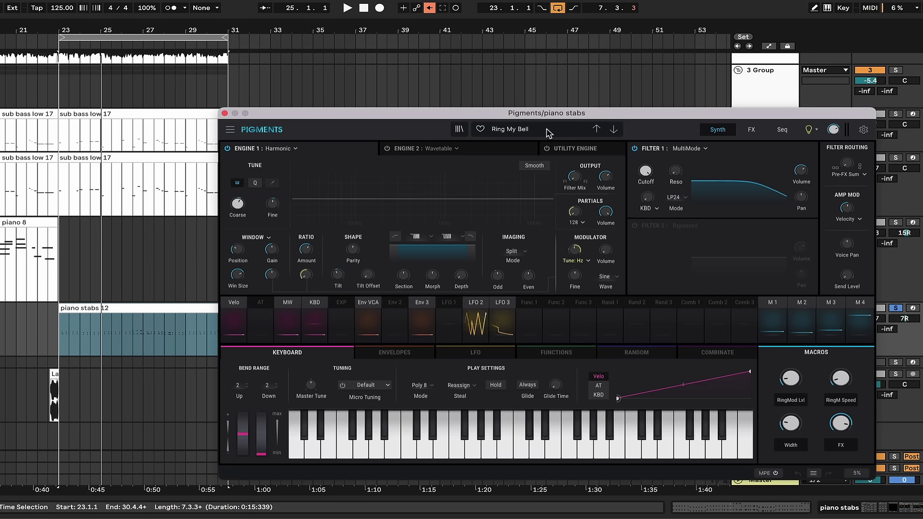
pyautogui.click(459, 130)
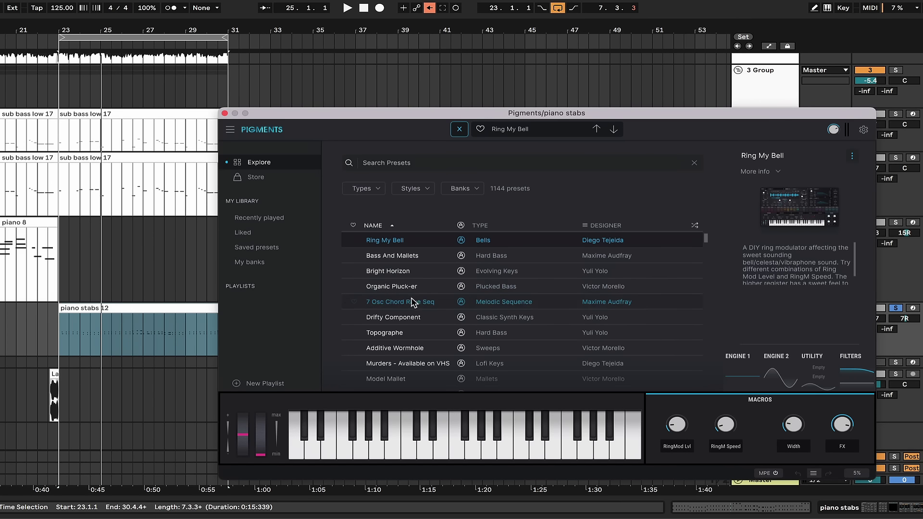
pyautogui.click(460, 130)
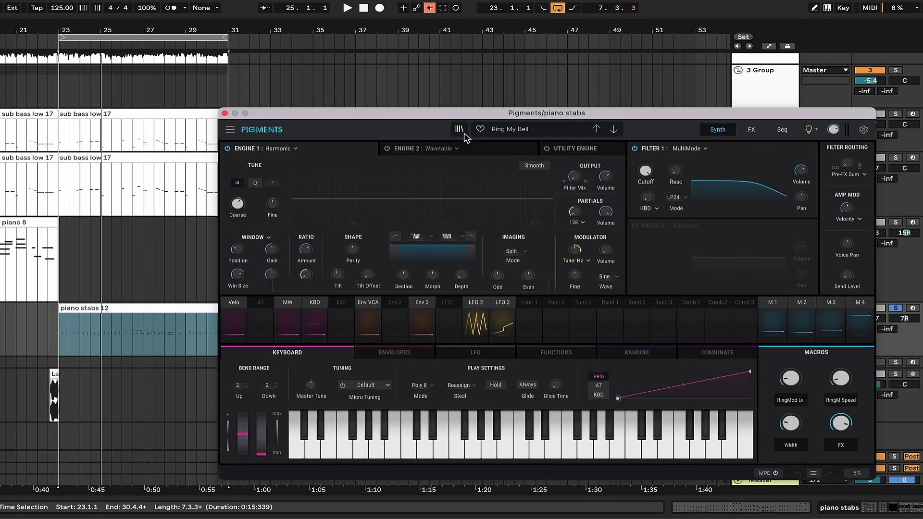
pyautogui.click(459, 130)
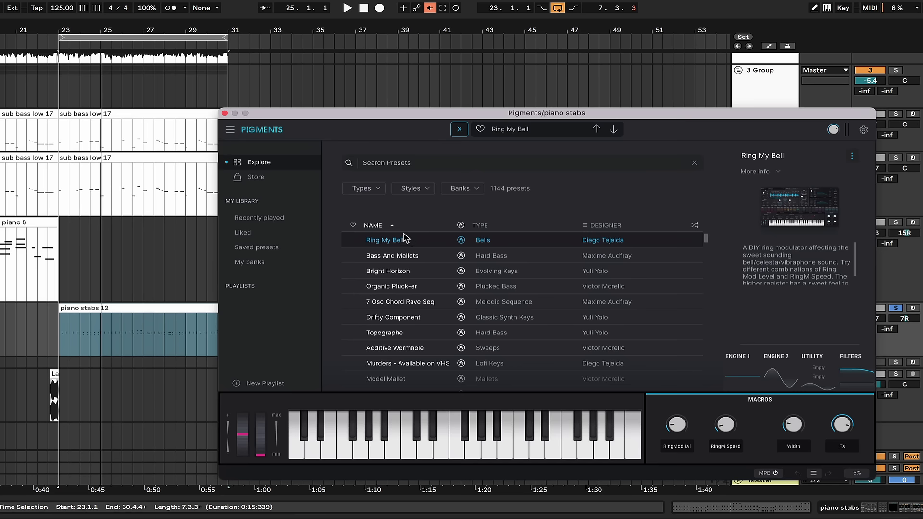
pyautogui.click(365, 189)
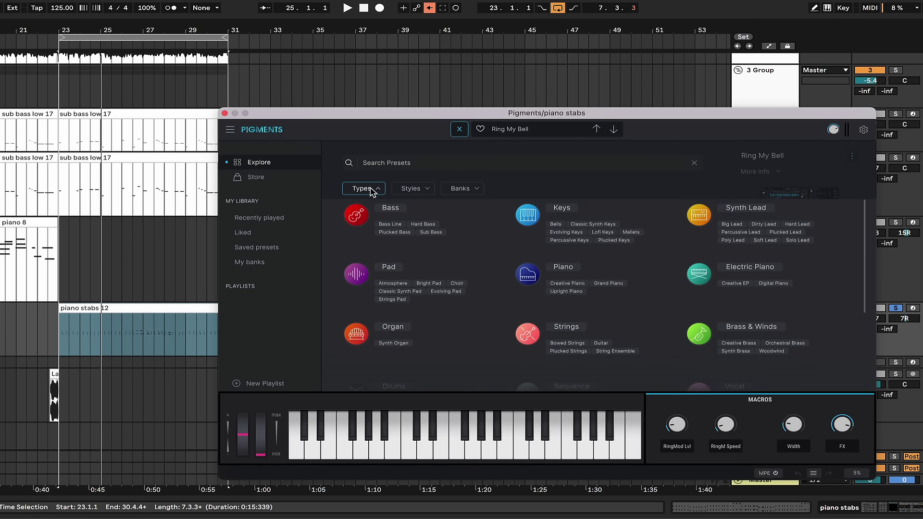
pyautogui.click(371, 190)
pyautogui.click(371, 190)
pyautogui.click(572, 205)
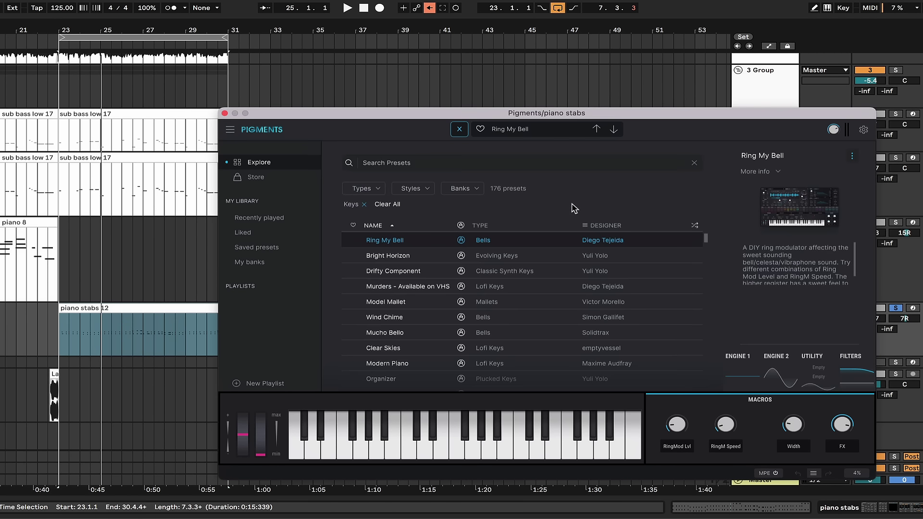
pyautogui.doubleClick(433, 245)
pyautogui.press('space')
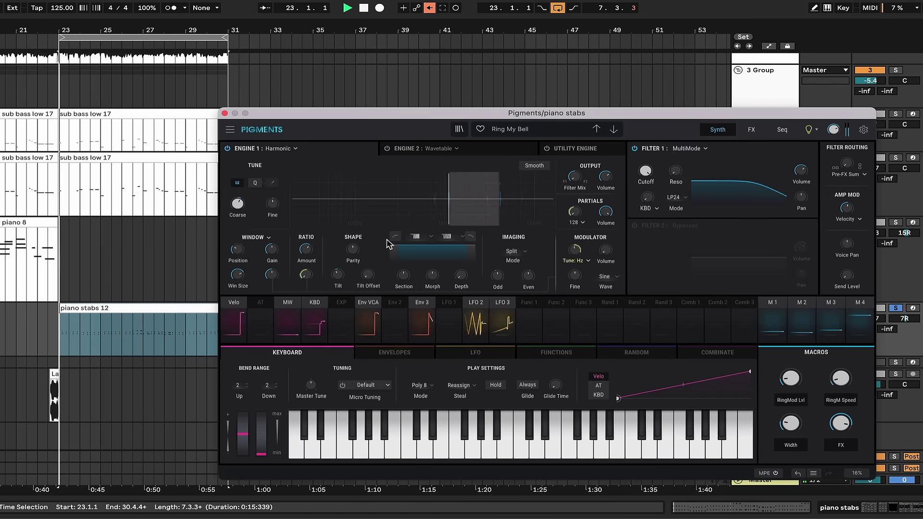
# Step: Step through Bright Horizon, Drifty Component, Model Mallet and Mucho Bello to Clear Skies
pyautogui.click(613, 130)
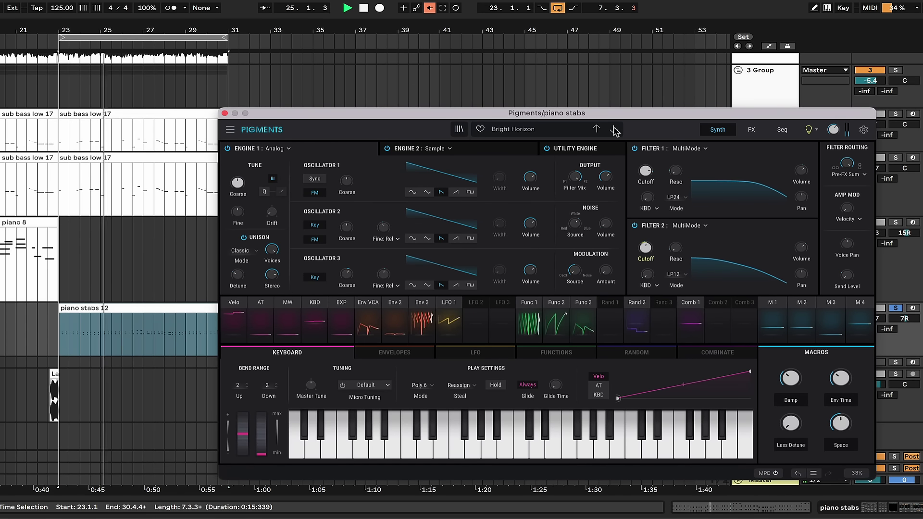
pyautogui.click(615, 130)
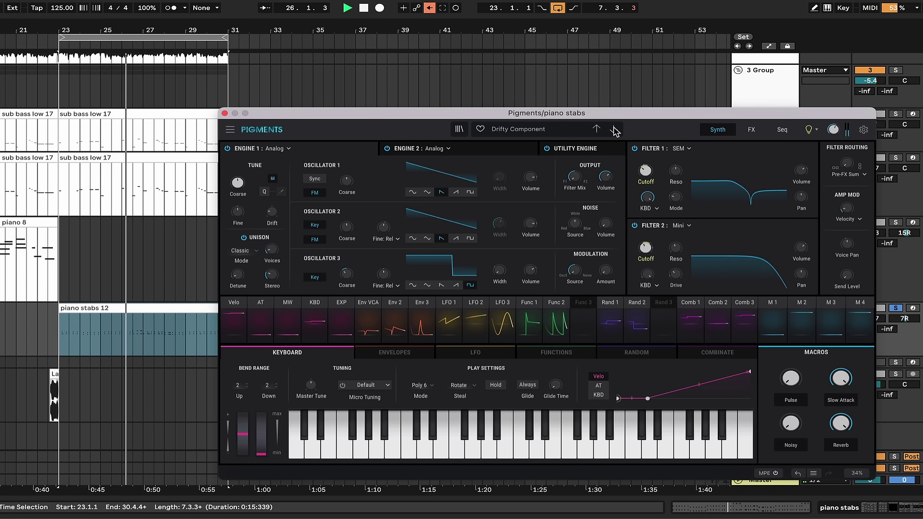
pyautogui.click(615, 130)
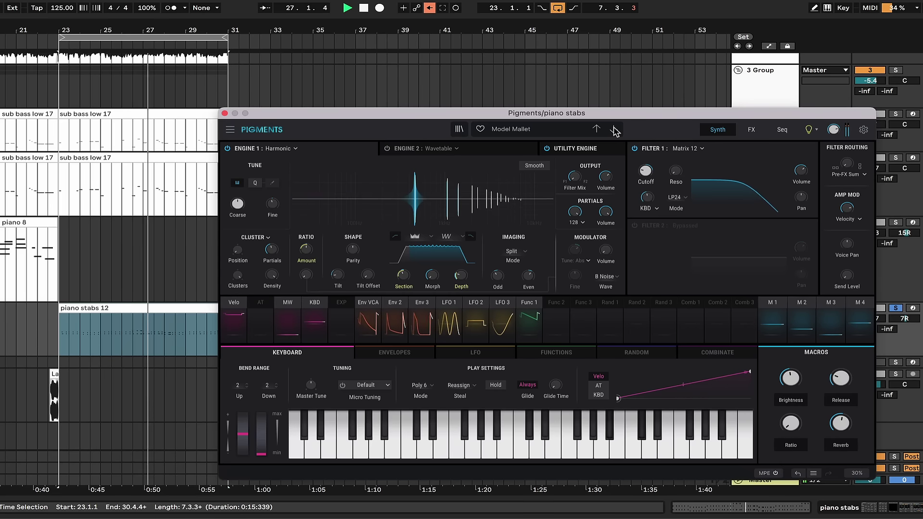
pyautogui.click(615, 130)
pyautogui.click(615, 129)
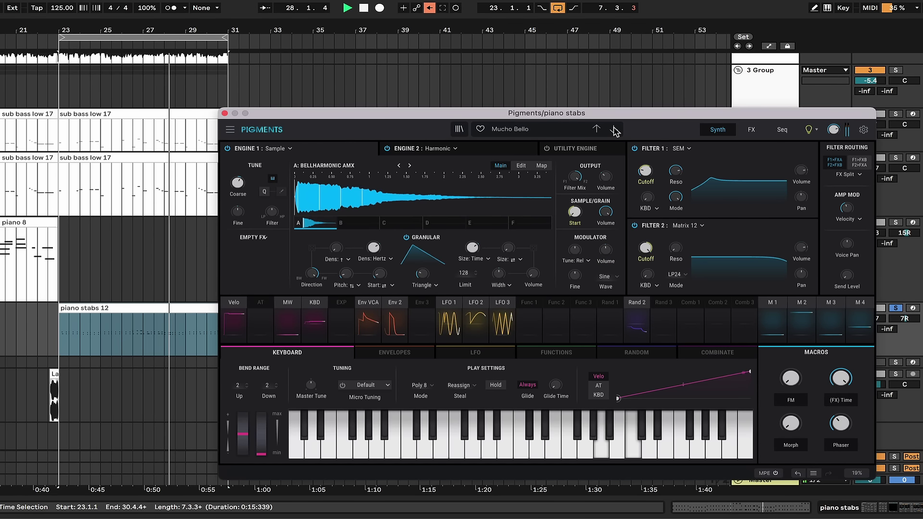
pyautogui.click(614, 130)
# Step: Toggle the automation lanes, reposition the Pigments window and raise the listening volume
pyautogui.press('a')
pyautogui.press('a')
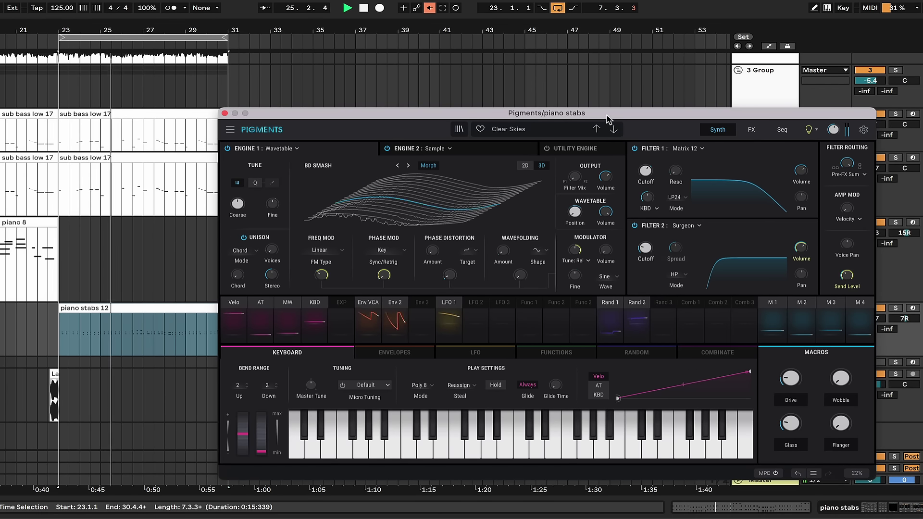
pyautogui.moveTo(604, 116); pyautogui.dragTo(599, 91)
pyautogui.press('XF86AudioRaiseVolume')
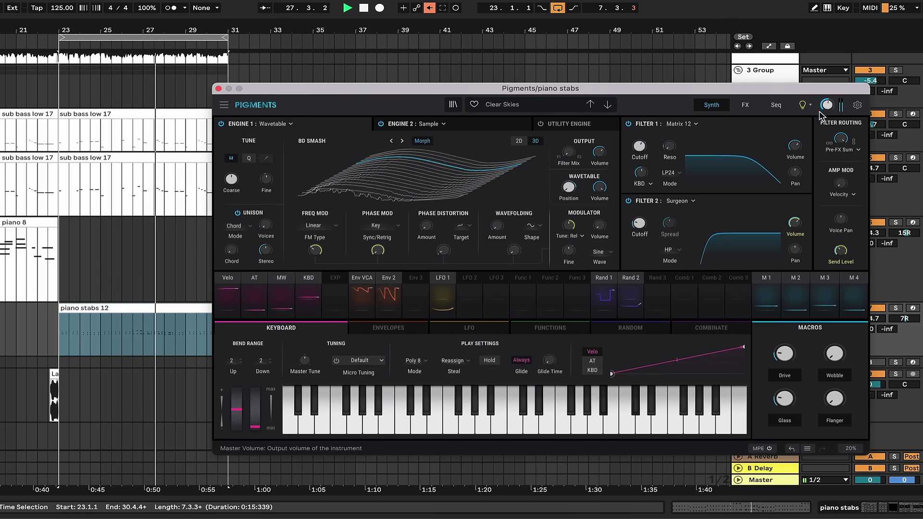
pyautogui.press('XF86AudioRaiseVolume')
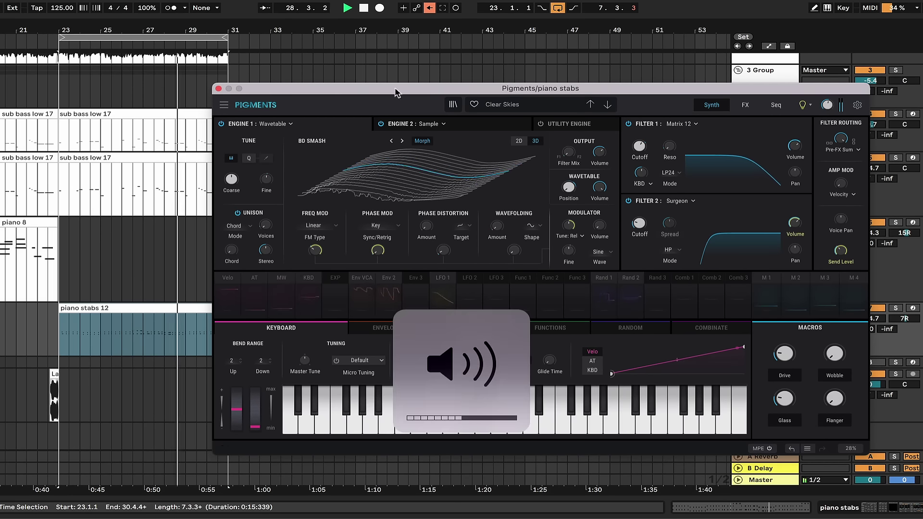
pyautogui.press('XF86AudioRaiseVolume')
pyautogui.press('XF86AudioRaiseVolume')
pyautogui.press('XF86AudioRaiseVolume')
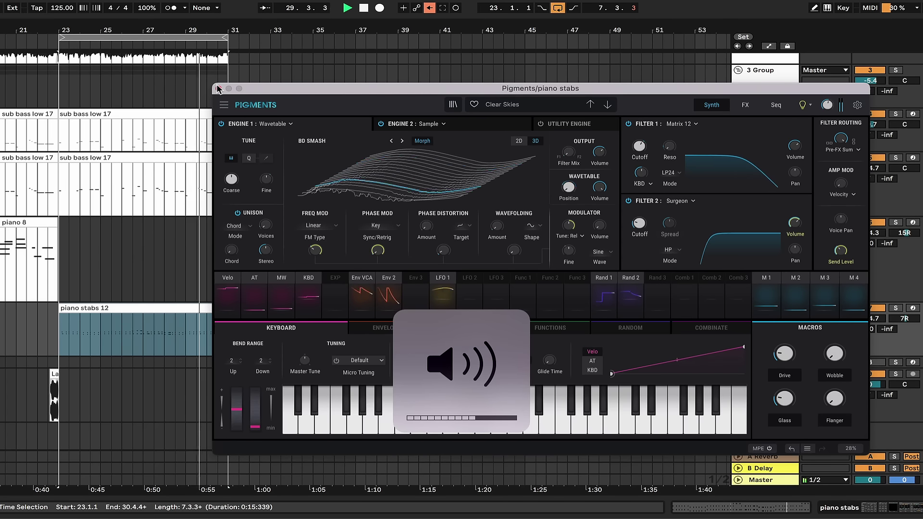
# Step: Close Pigments, stop playback and copy the piano stabs 12 clip to bar 31
pyautogui.moveTo(237, 90); pyautogui.dragTo(313, 61)
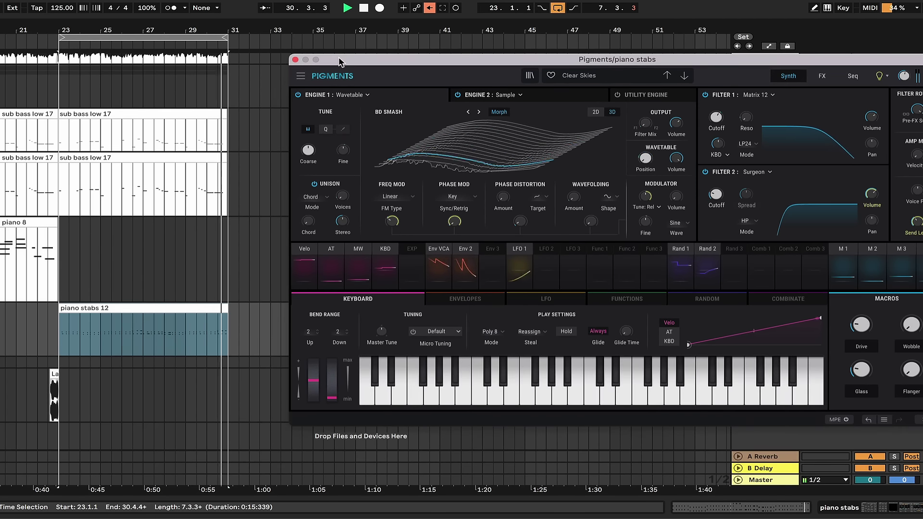
pyautogui.click(295, 60)
pyautogui.press('XF86AudioLowerVolume')
pyautogui.hscroll(-10, 246, 252)
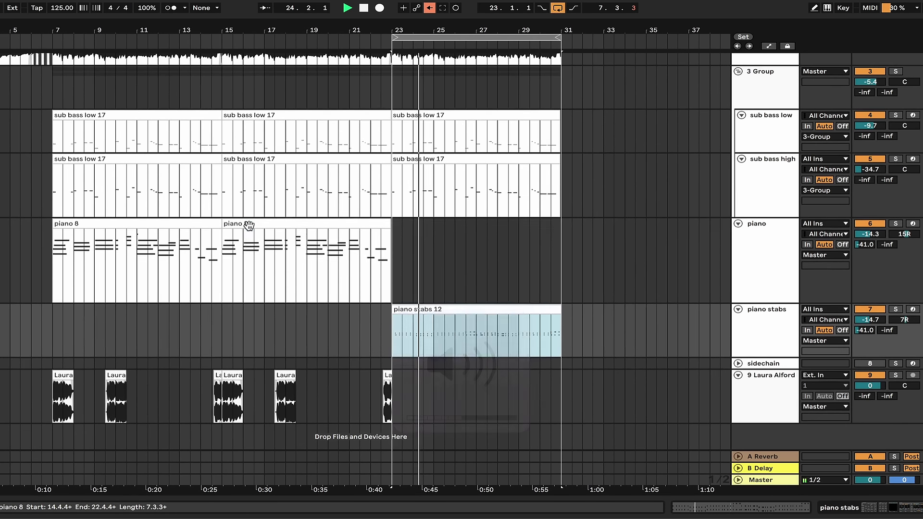
pyautogui.click(249, 225)
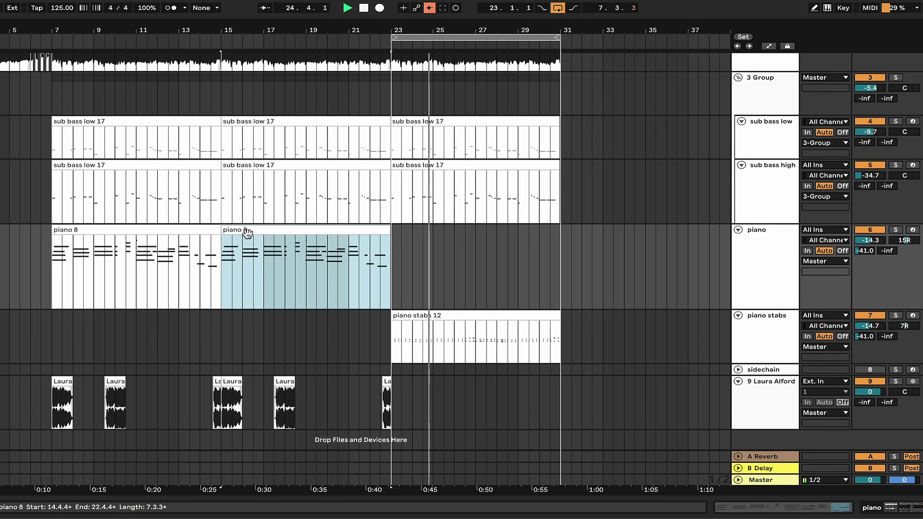
pyautogui.press('space')
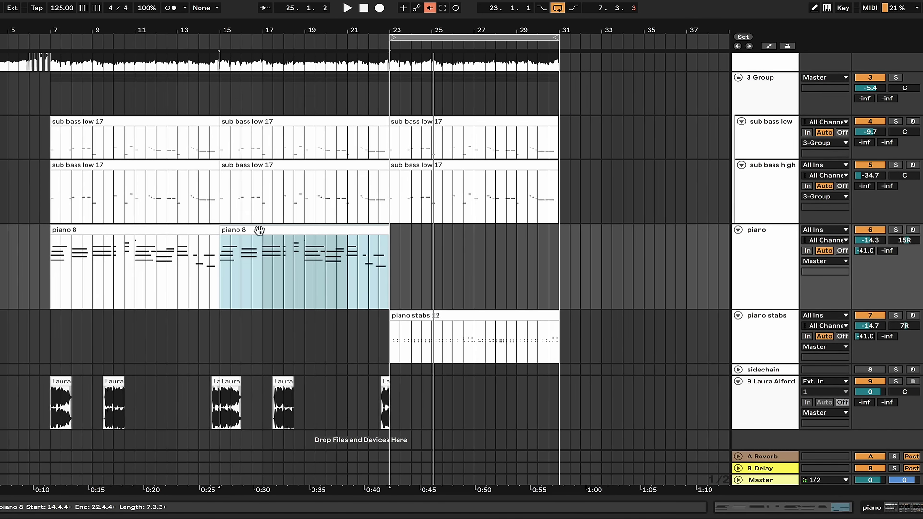
pyautogui.click(422, 315)
pyautogui.moveTo(255, 237); pyautogui.dragTo(597, 243)
pyautogui.moveTo(461, 311); pyautogui.dragTo(631, 311)
# Step: Select the vocal chops from bar 7 to 23 and extend the drums clip through bar 38
pyautogui.click(65, 380)
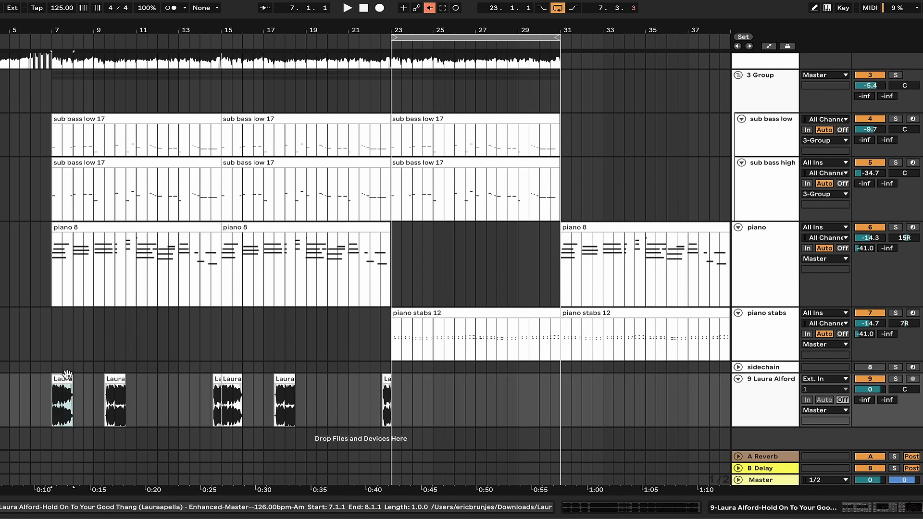
pyautogui.moveTo(390, 407); pyautogui.dragTo(570, 403)
pyautogui.hscroll(5, 454, 274)
pyautogui.scroll(3, 370, 191)
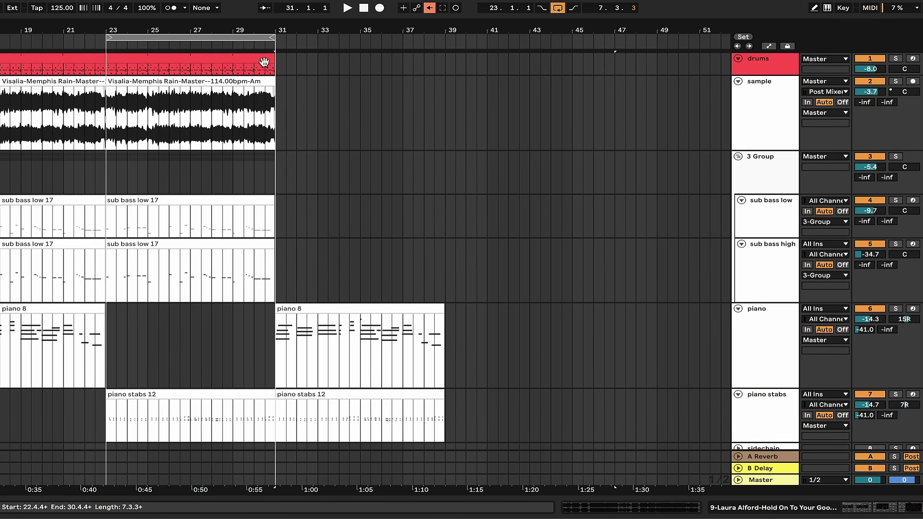
pyautogui.moveTo(268, 57); pyautogui.dragTo(433, 70)
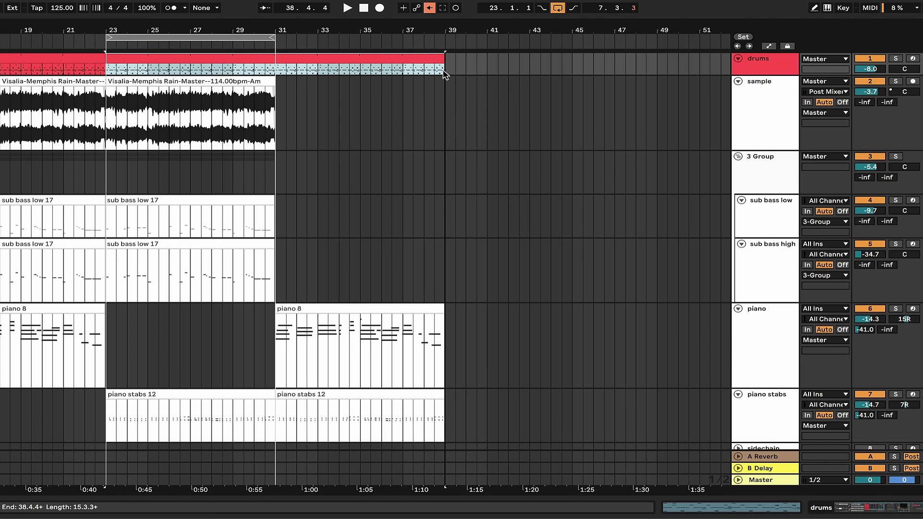
# Step: Duplicate both sub bass clips into bars 31–39 and loop-play bars 31–39
pyautogui.click(265, 201)
pyautogui.keyDown('shift'); pyautogui.click(235, 243); pyautogui.keyUp('shift')
pyautogui.hotkey('ctrl', 'd')
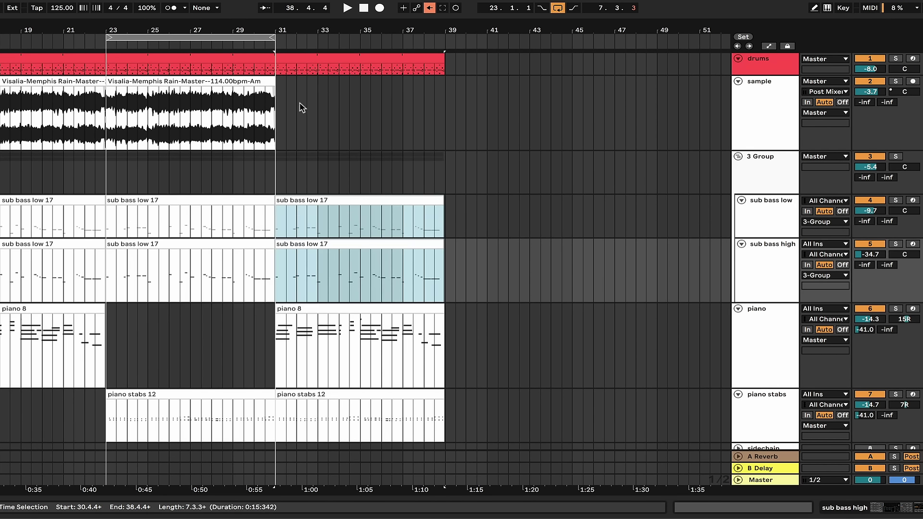
pyautogui.moveTo(253, 35); pyautogui.dragTo(423, 35)
pyautogui.press('space')
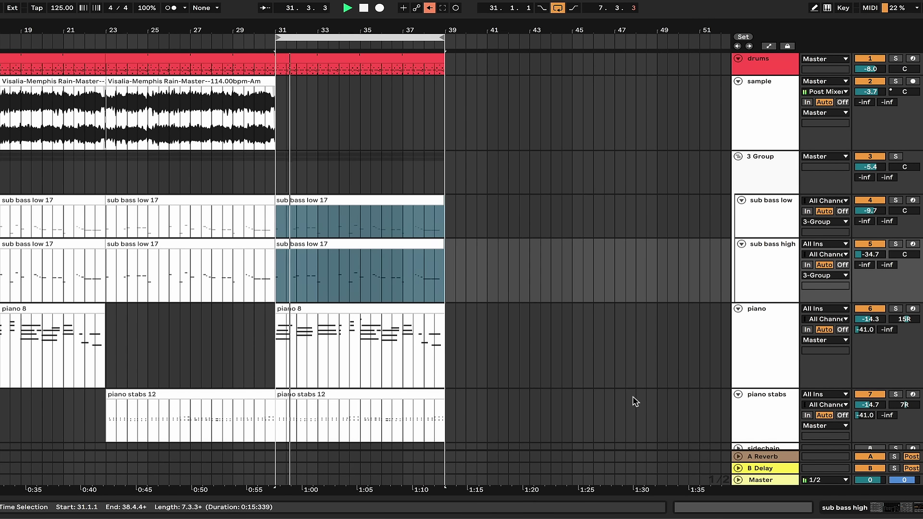
# Step: Fold the sub bass group, piano and piano stabs tracks and move the loop start to bar 23
pyautogui.scroll(-2, 632, 402)
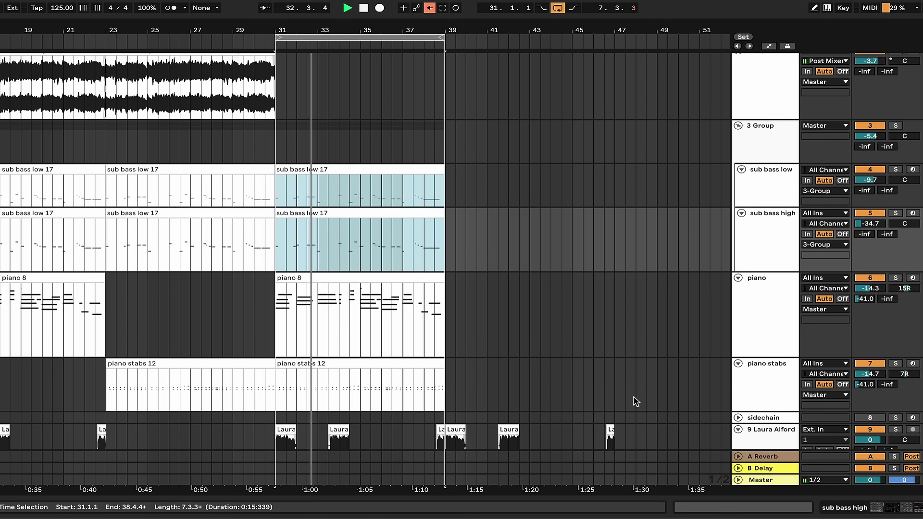
pyautogui.click(776, 377)
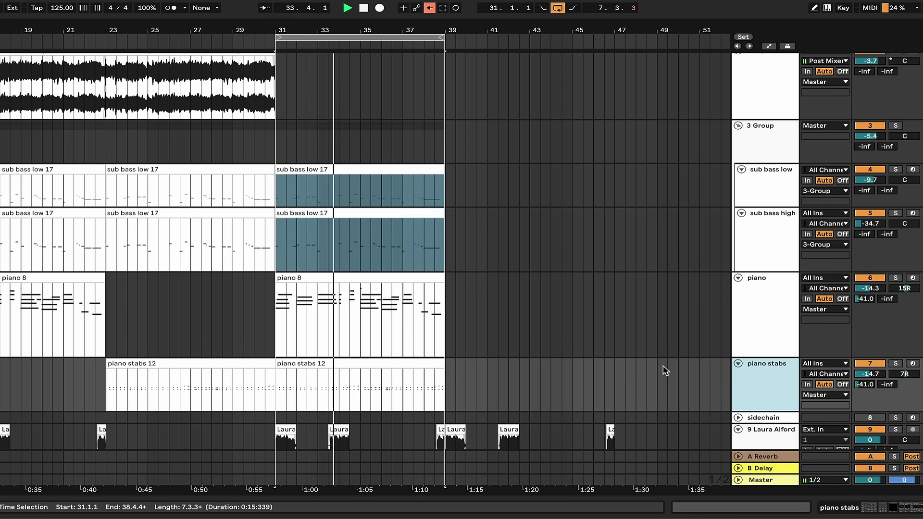
pyautogui.press('u')
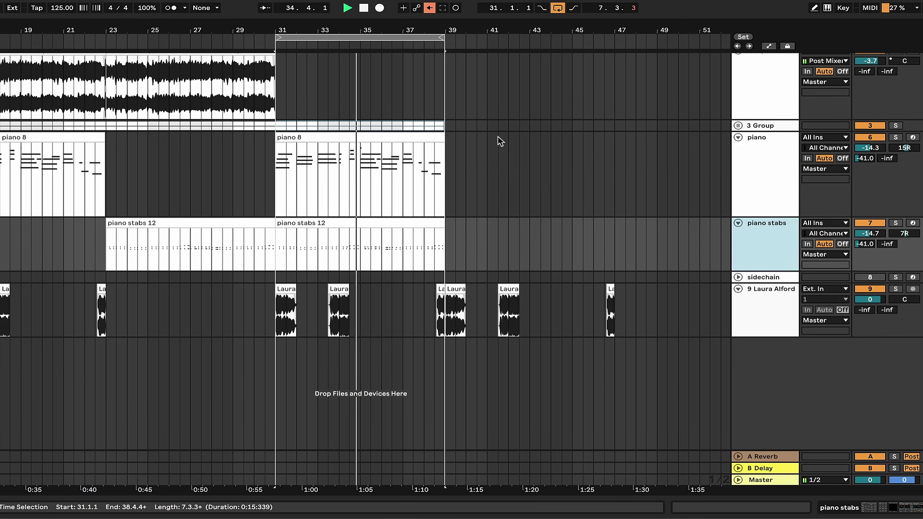
pyautogui.press('u')
pyautogui.scroll(-1, 501, 145)
pyautogui.press('u')
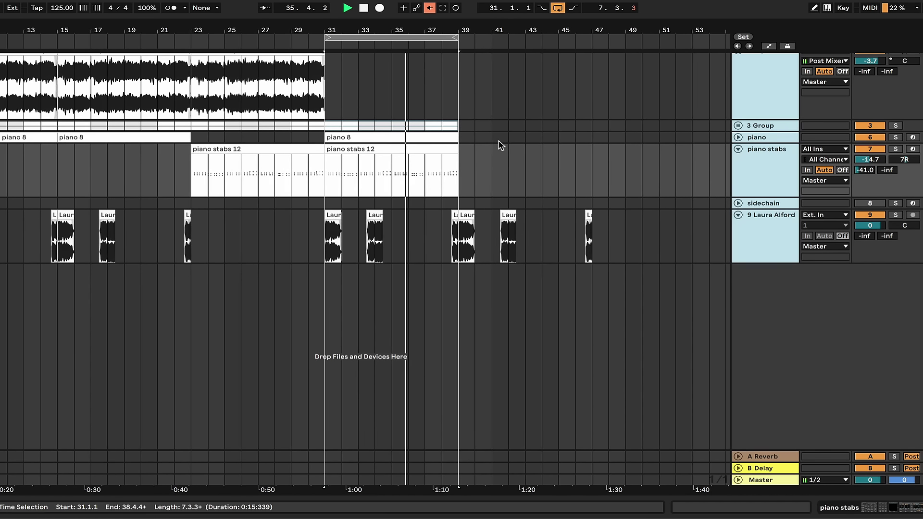
pyautogui.hotkey('ctrl', 'a')
pyautogui.scroll(2, 495, 206)
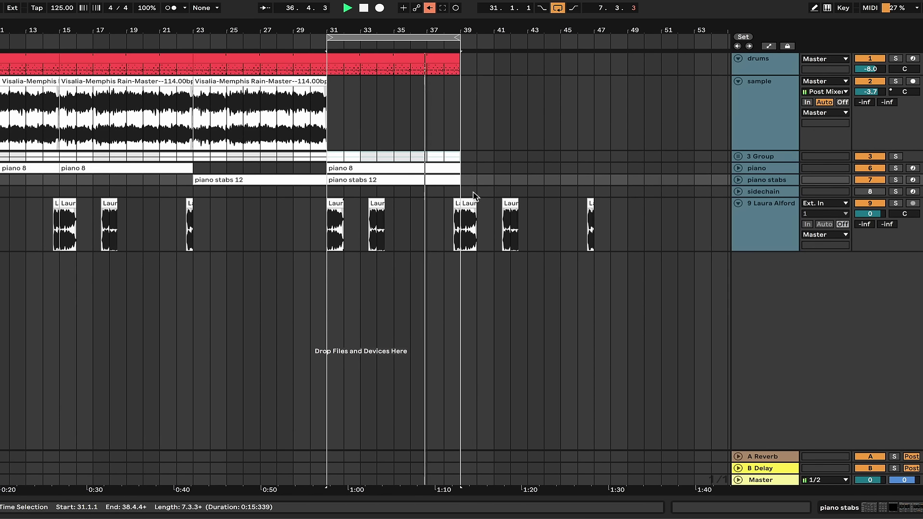
pyautogui.moveTo(328, 39); pyautogui.dragTo(194, 41)
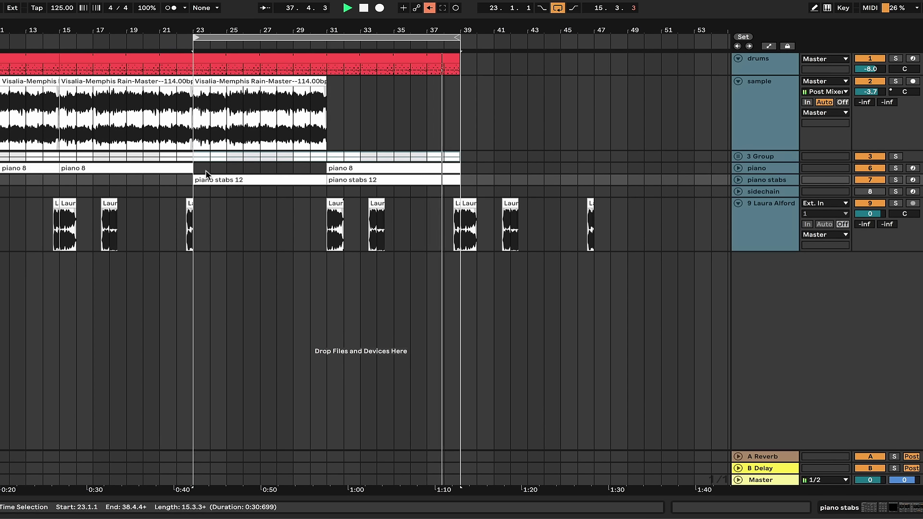
pyautogui.scroll(-2, 208, 196)
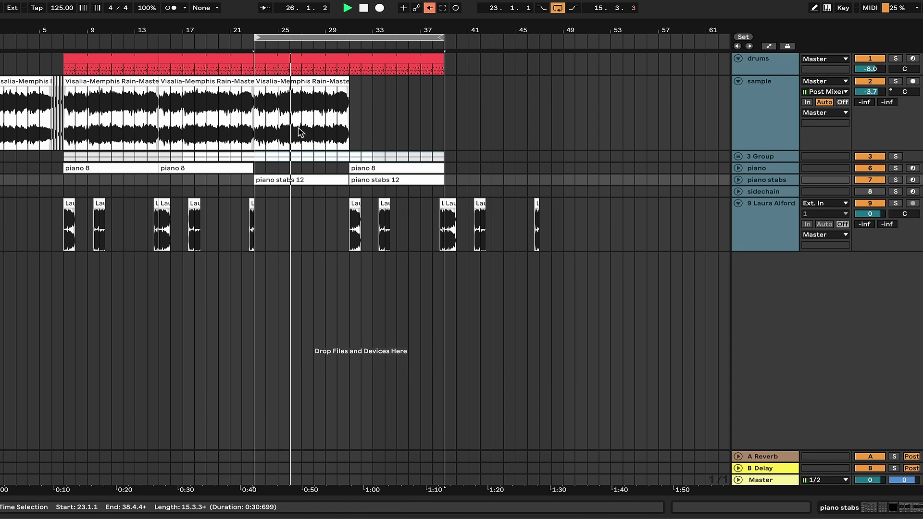
# Step: Copy the sample clip into bars 31–39
pyautogui.click(768, 96)
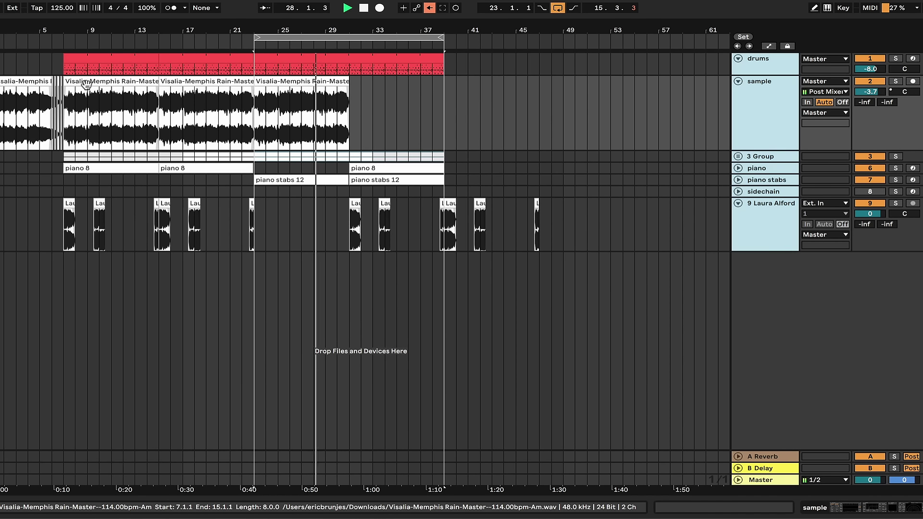
pyautogui.moveTo(86, 82); pyautogui.dragTo(374, 95)
pyautogui.press('a')
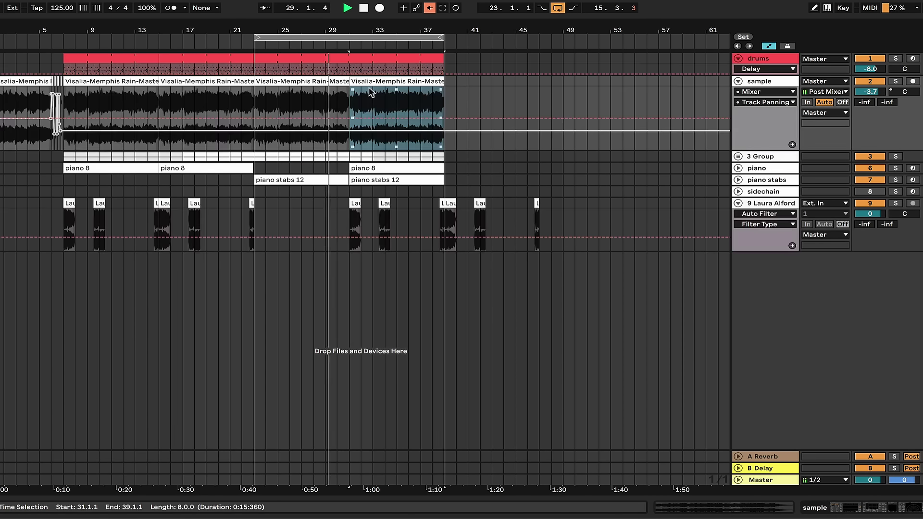
pyautogui.press('a')
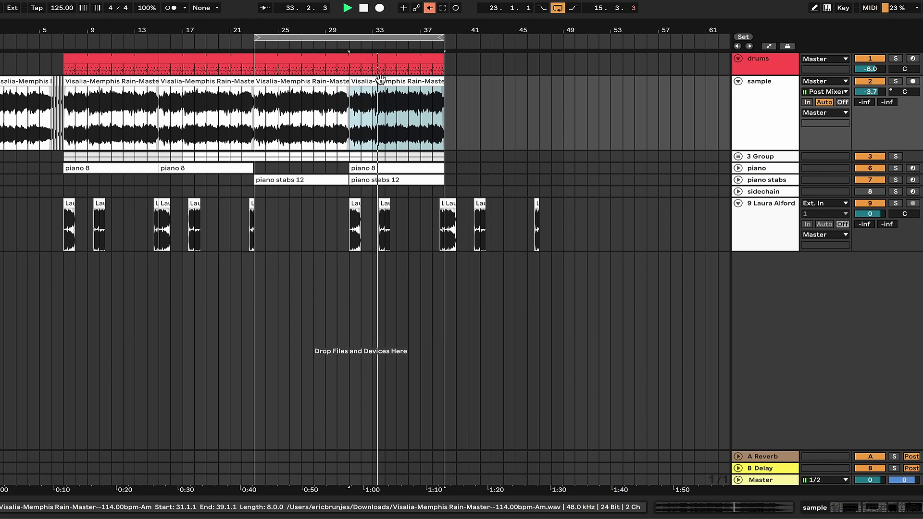
# Step: Extend the loop end to bar 45 and stop playback with the insert point at bar 42
pyautogui.moveTo(443, 37); pyautogui.dragTo(516, 37)
pyautogui.moveTo(564, 211); pyautogui.dragTo(474, 207)
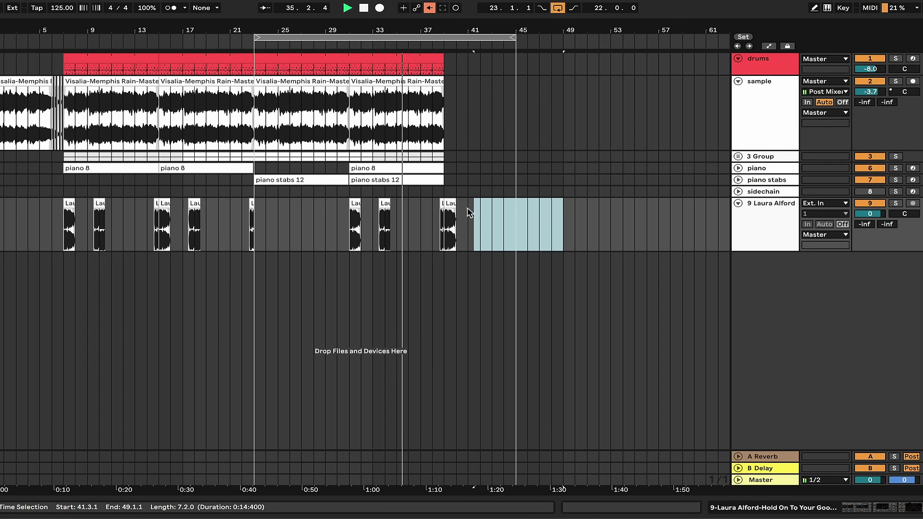
pyautogui.scroll(3, 476, 213)
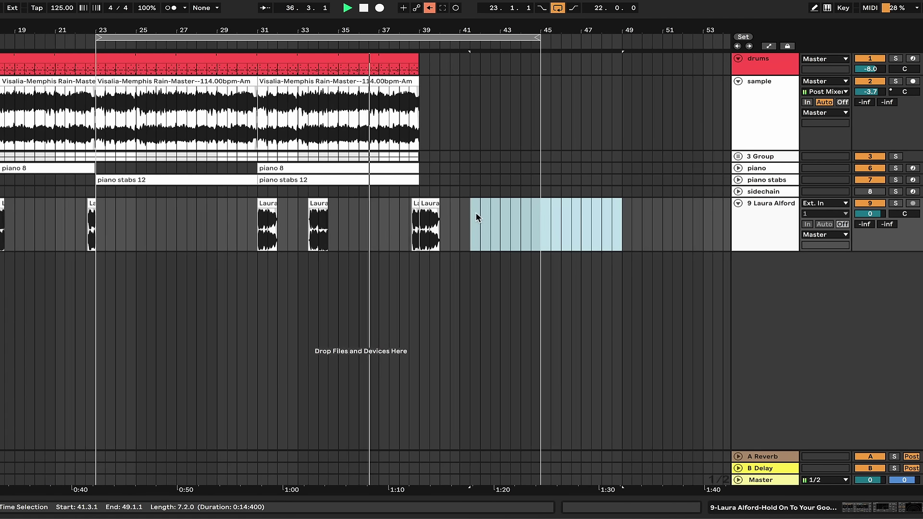
pyautogui.scroll(3, 476, 214)
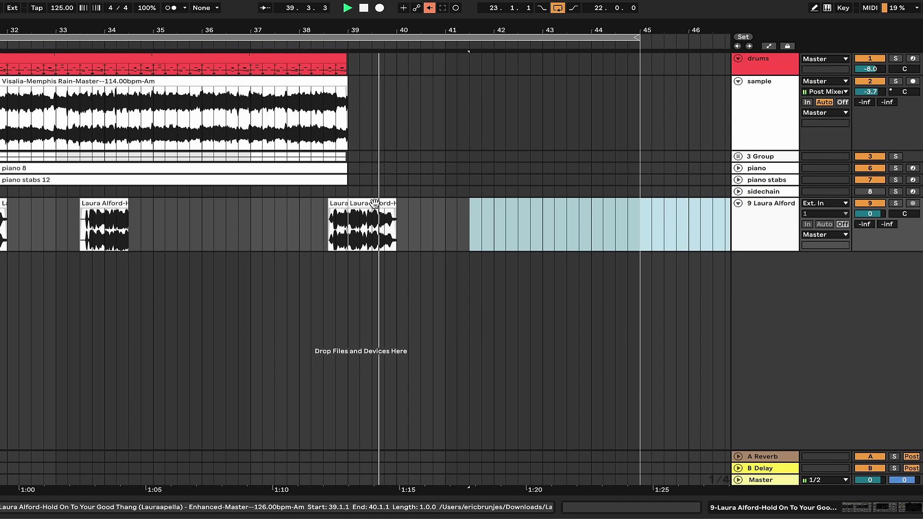
pyautogui.scroll(-3, 503, 284)
pyautogui.click(503, 285)
pyautogui.press('space')
pyautogui.scroll(-2, 503, 284)
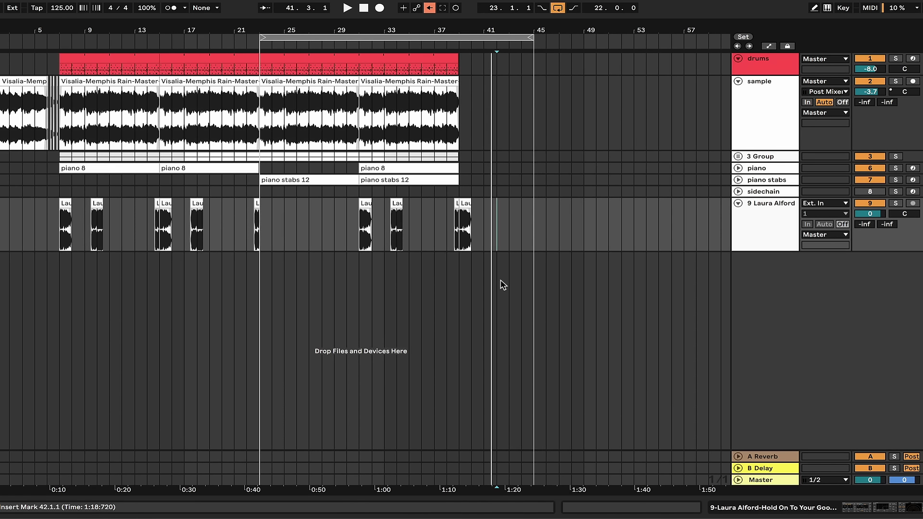
pyautogui.scroll(2, 37, 129)
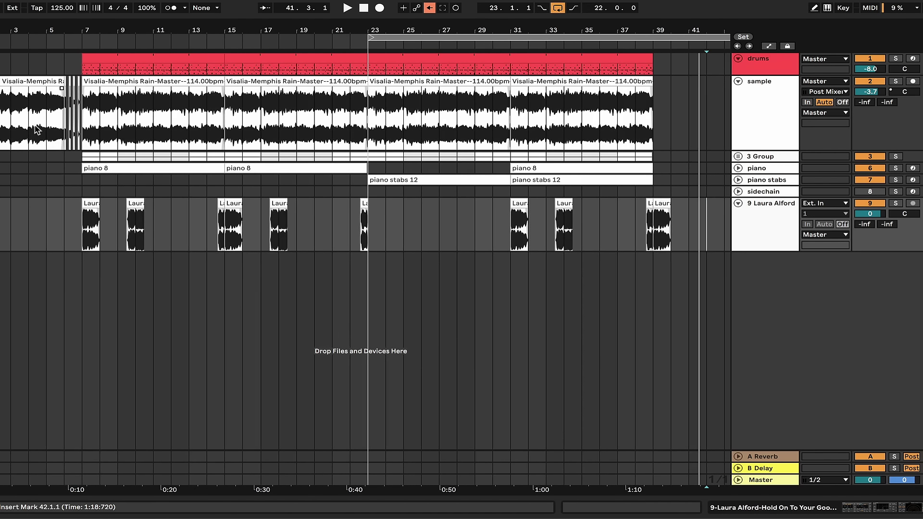
pyautogui.hscroll(-2, 38, 129)
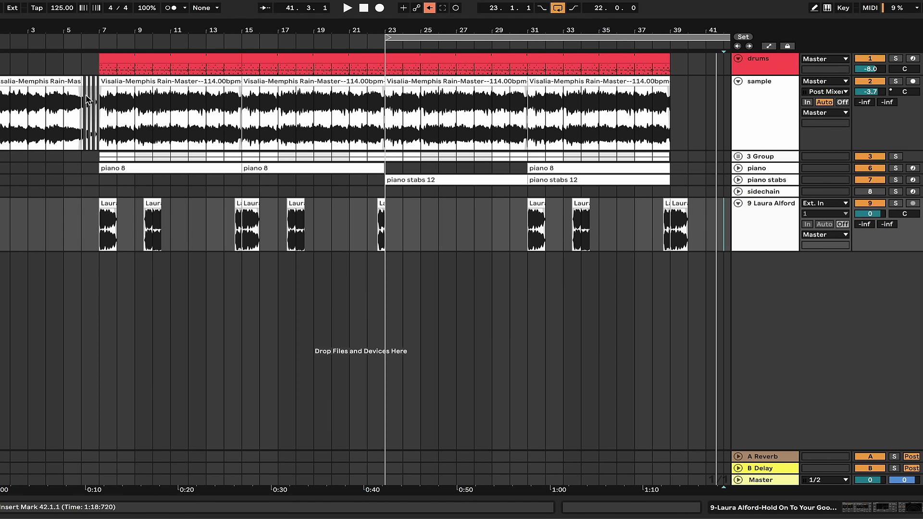
pyautogui.click(124, 80)
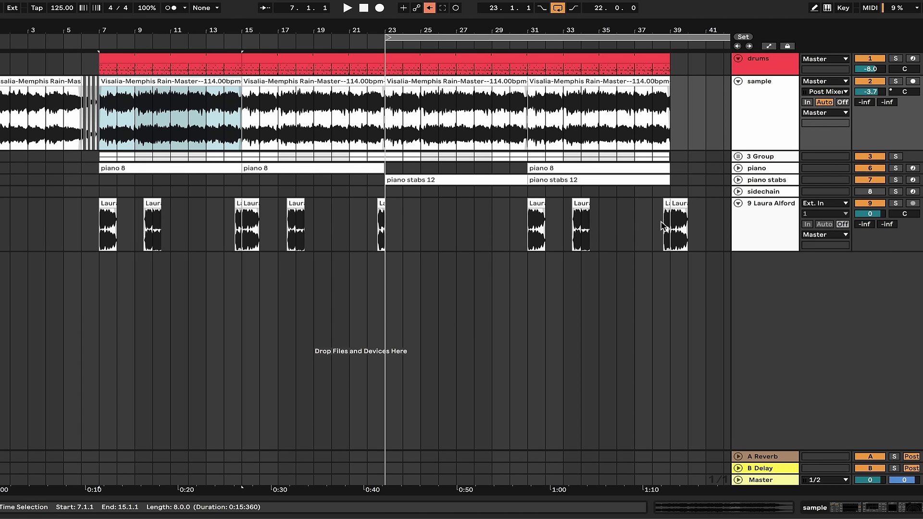
pyautogui.hscroll(2, 663, 225)
pyautogui.click(540, 184)
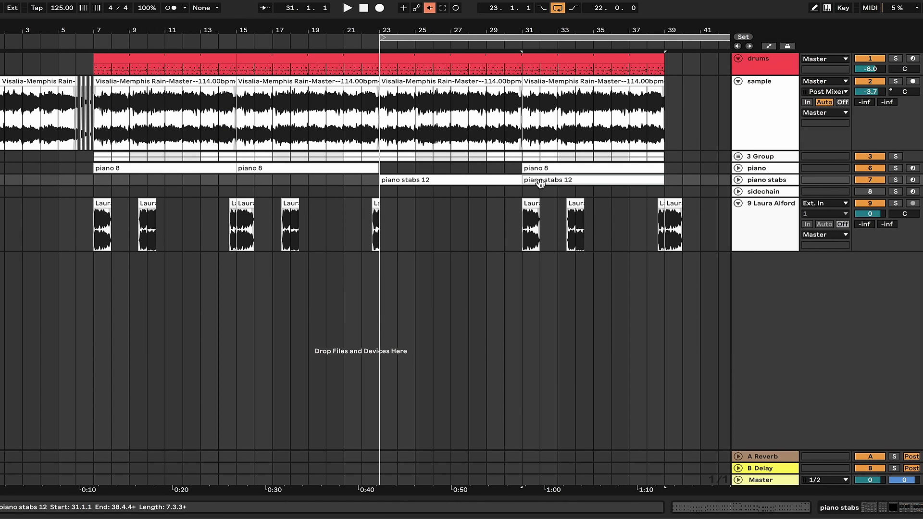
pyautogui.click(487, 181)
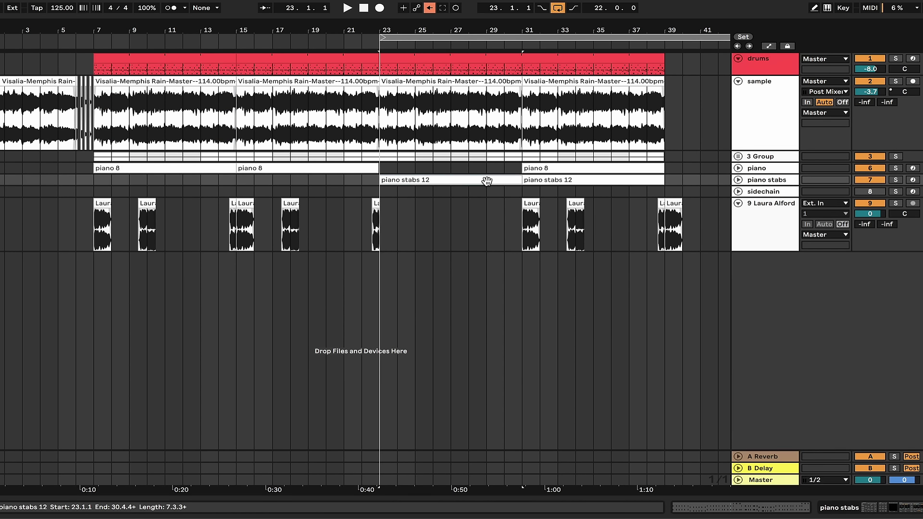